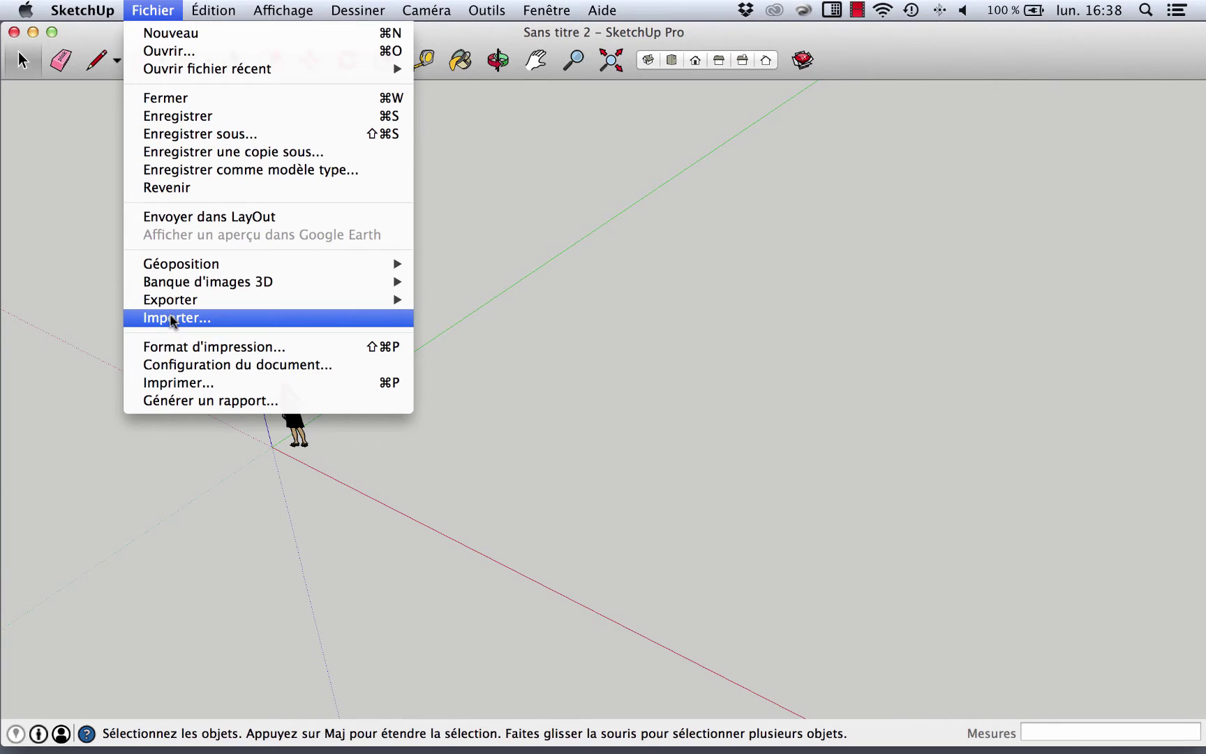
# Import the TIFF file "plan église romane.tif" as an image and place it on the ground beside the figure
pyautogui.click(171, 319)
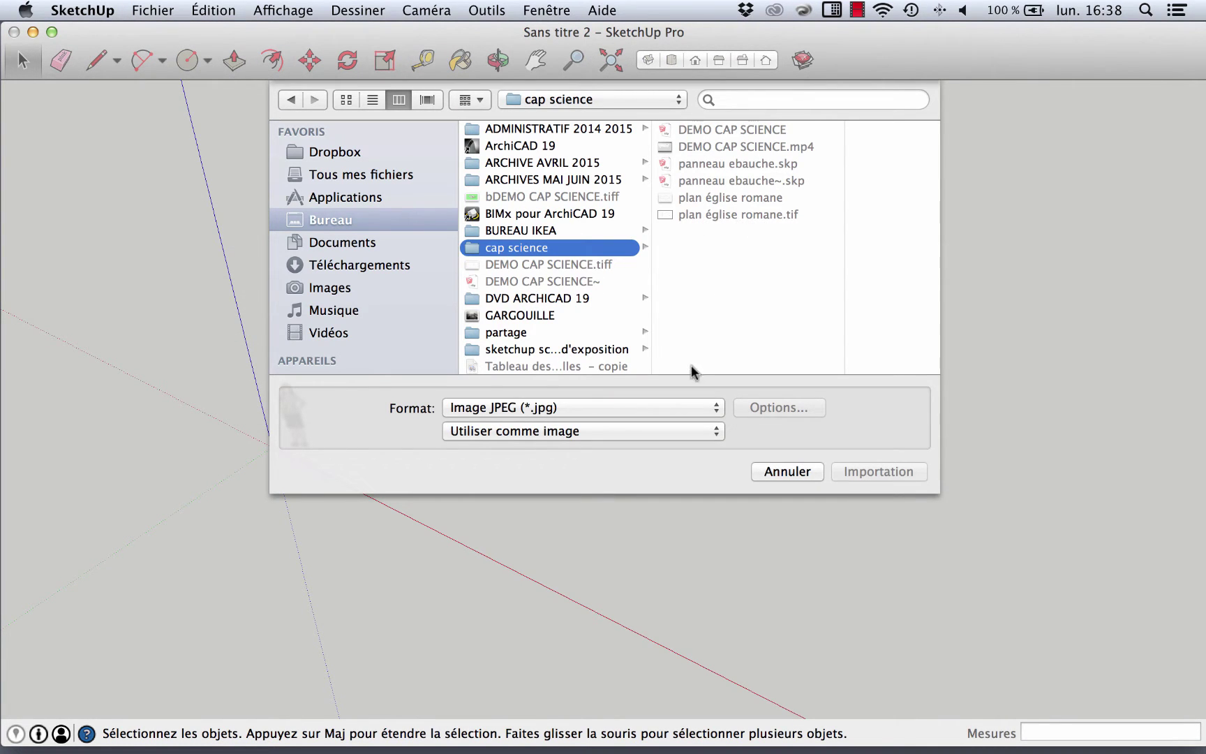
pyautogui.click(715, 411)
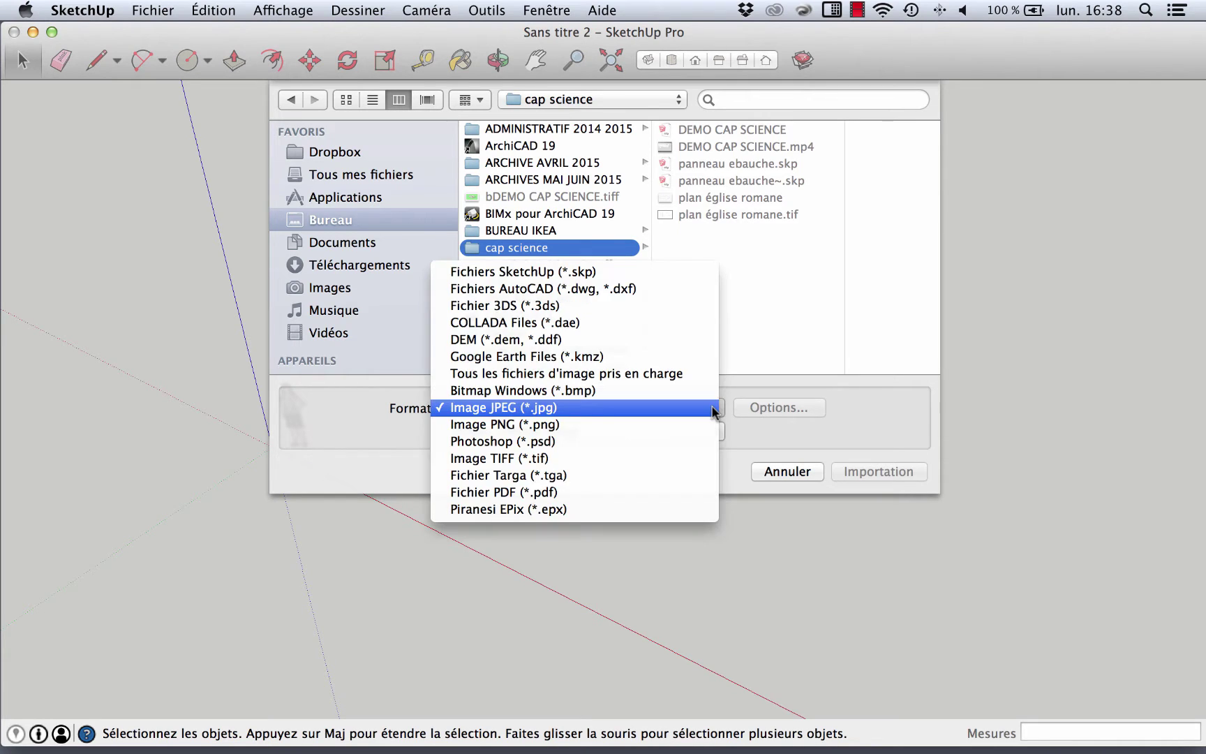
pyautogui.click(523, 459)
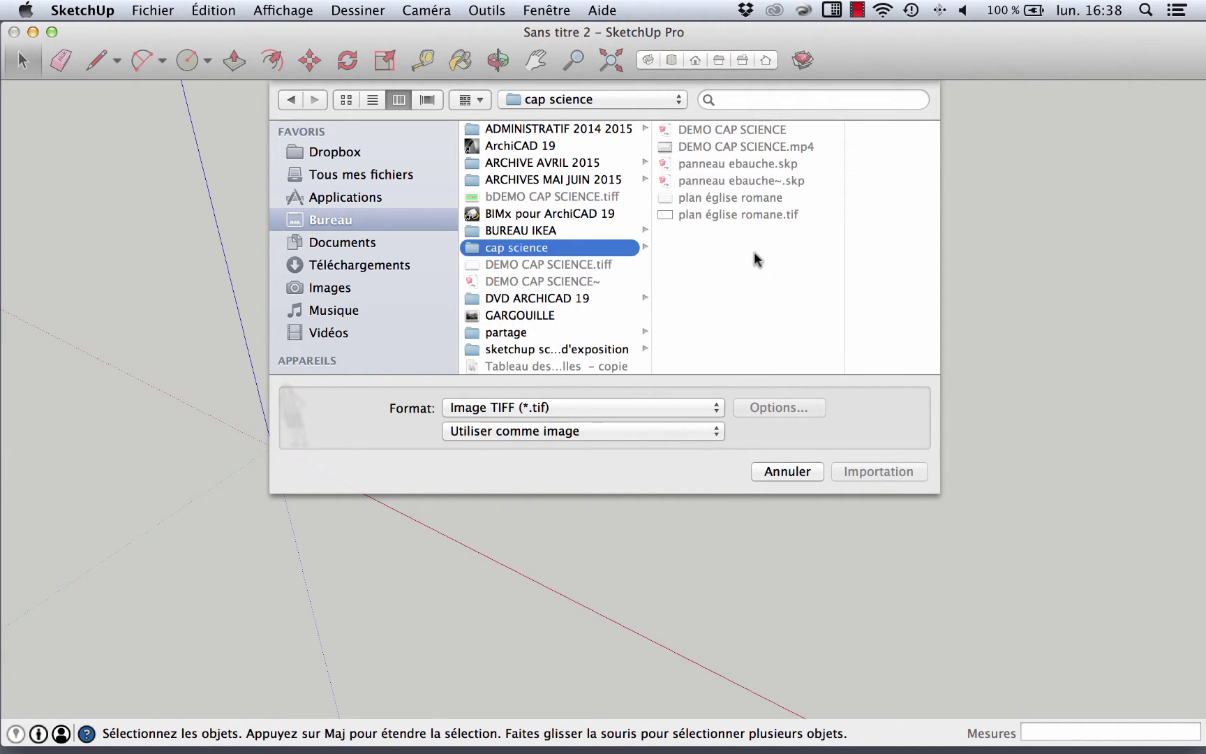
pyautogui.click(738, 216)
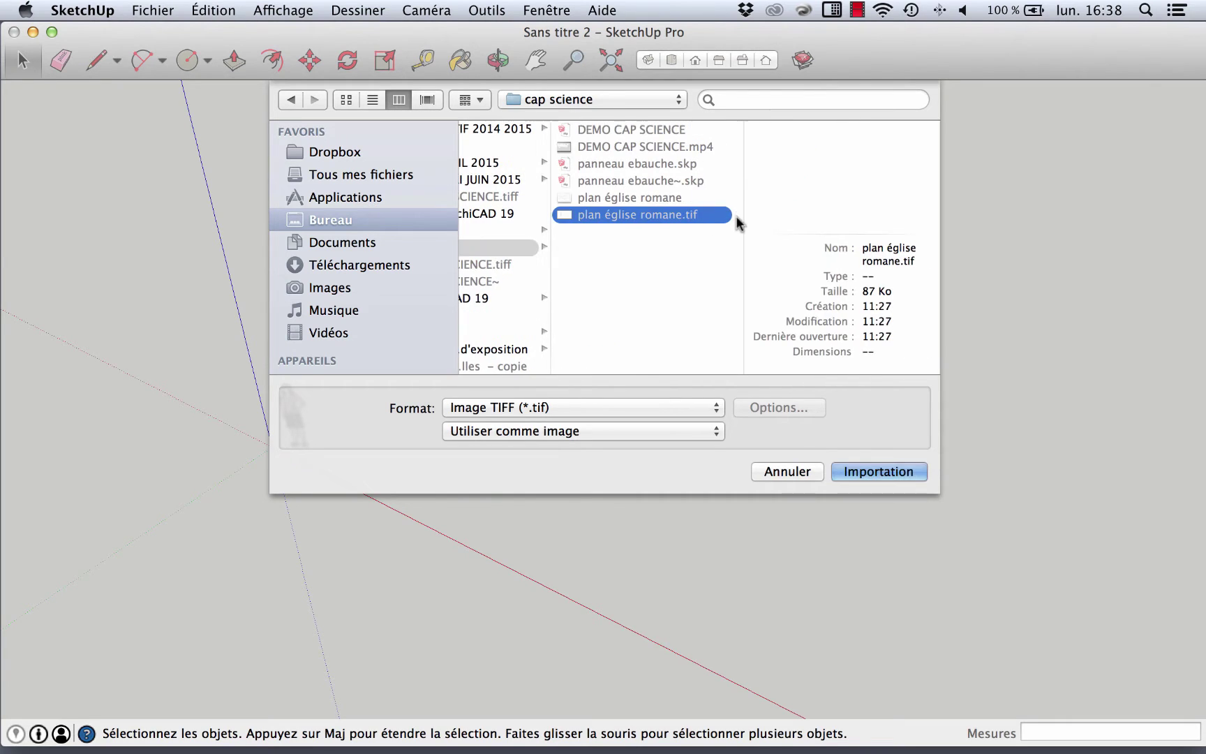
pyautogui.click(878, 472)
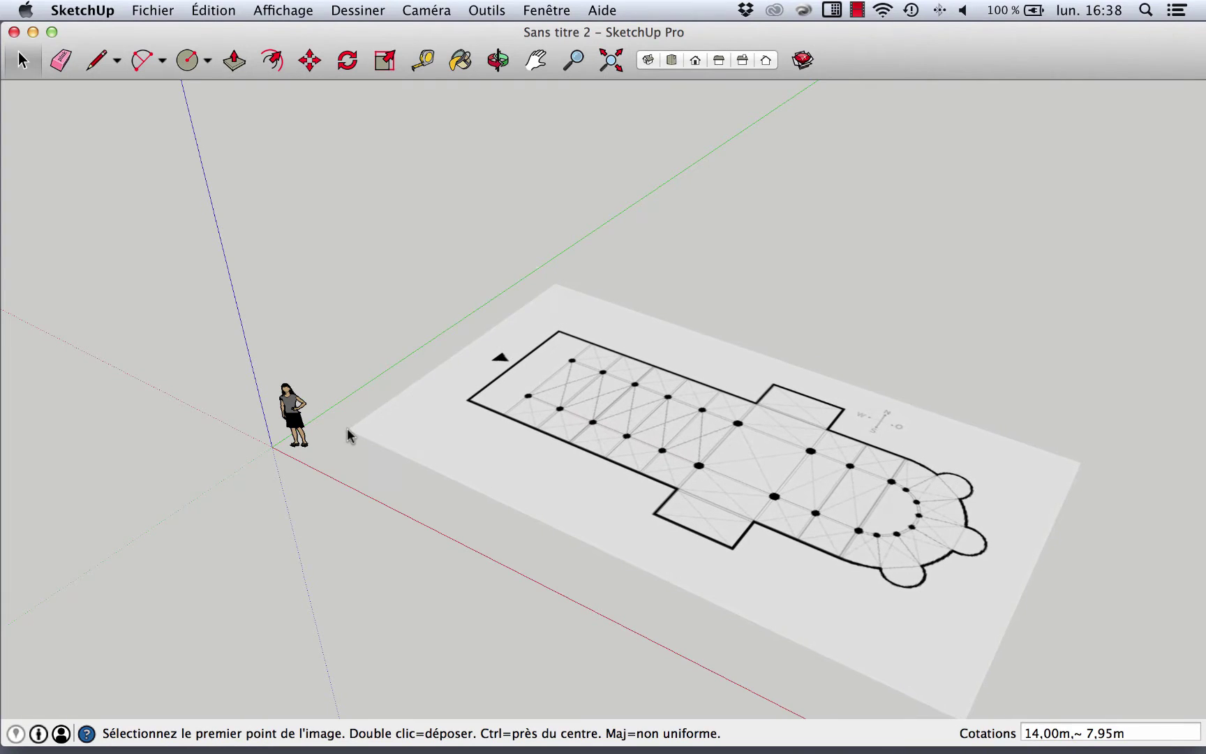
pyautogui.click(364, 417)
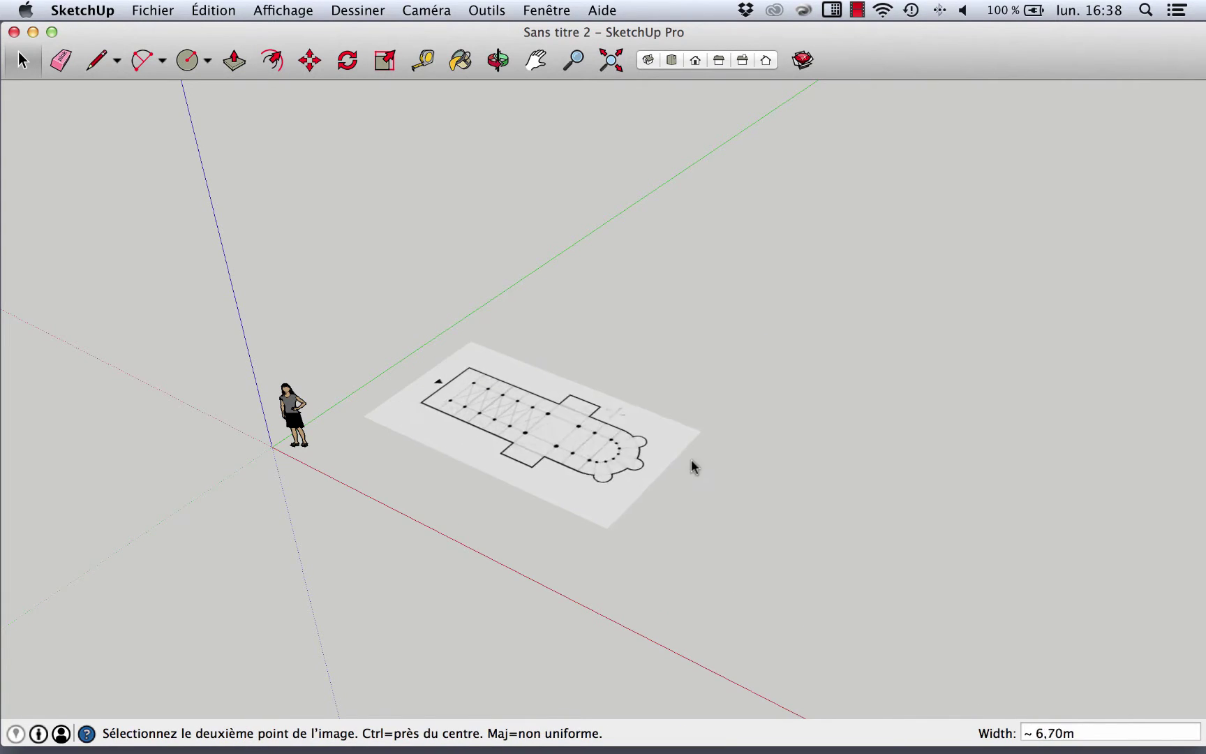
pyautogui.click(891, 424)
pyautogui.moveTo(372, 498); pyautogui.dragTo(1193, 506, button='middle')
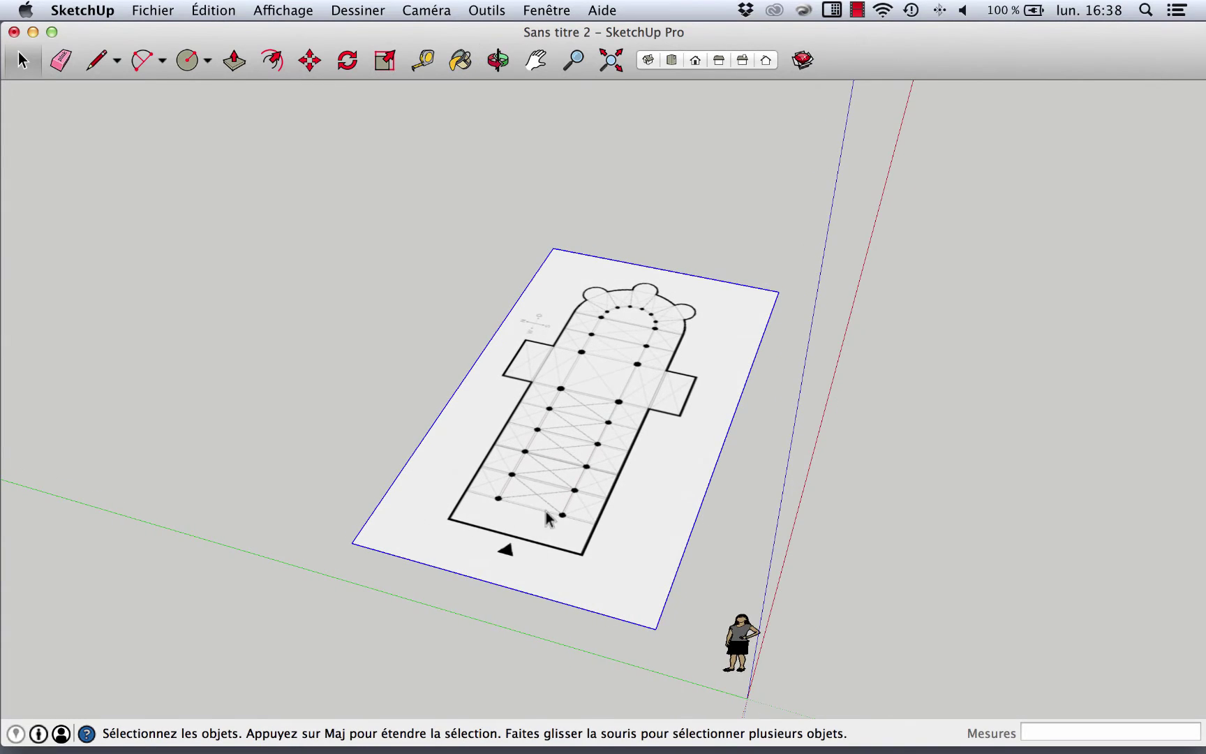
pyautogui.scroll(3, 548, 518)
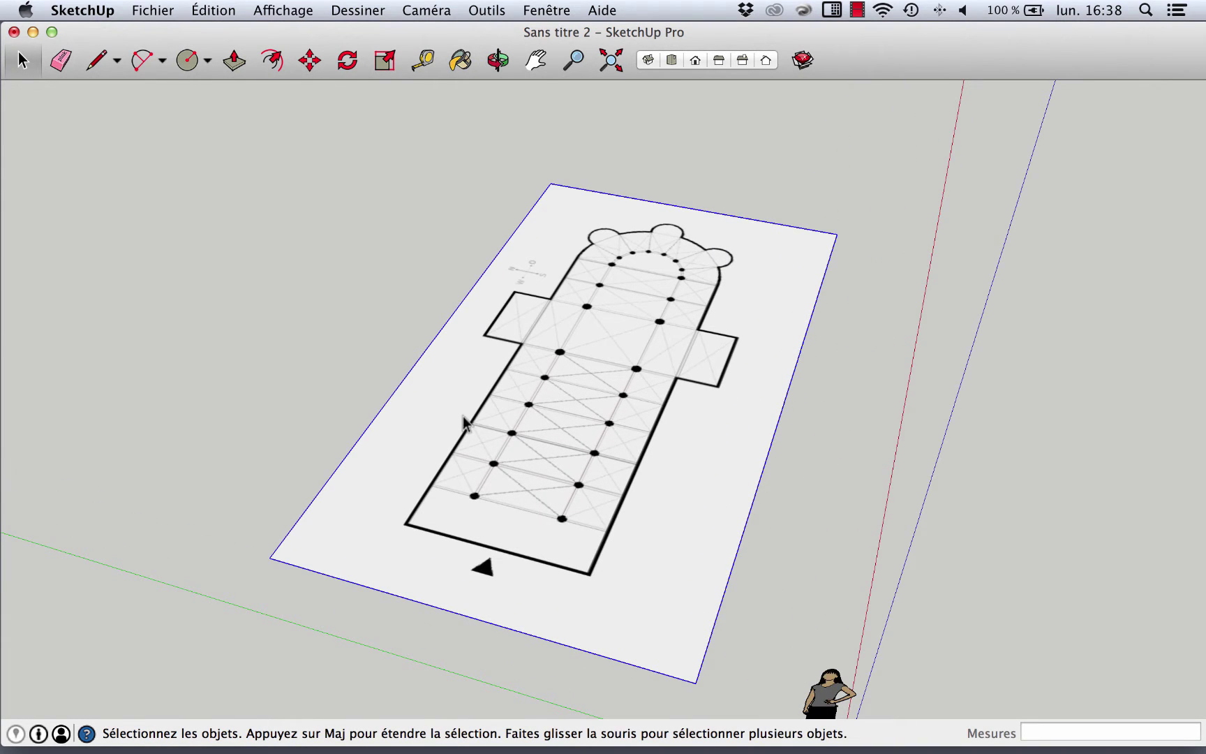
pyautogui.scroll(-2, 650, 449)
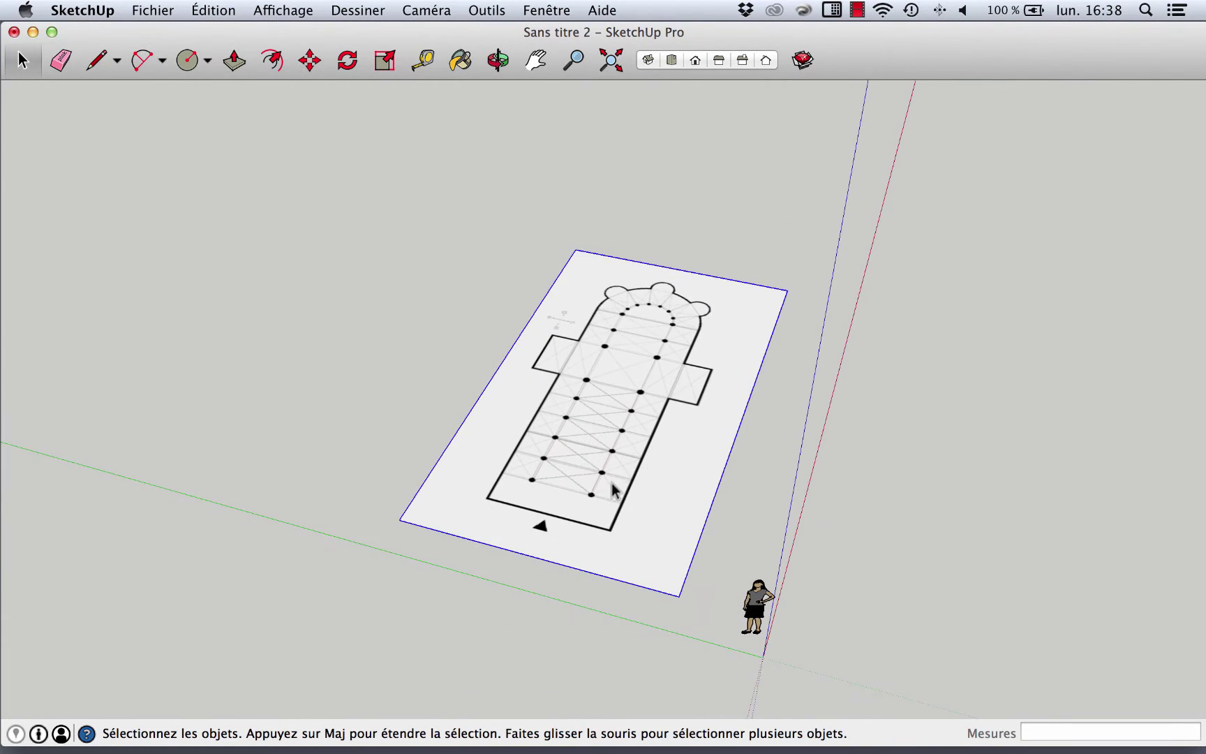
pyautogui.scroll(4, 551, 474)
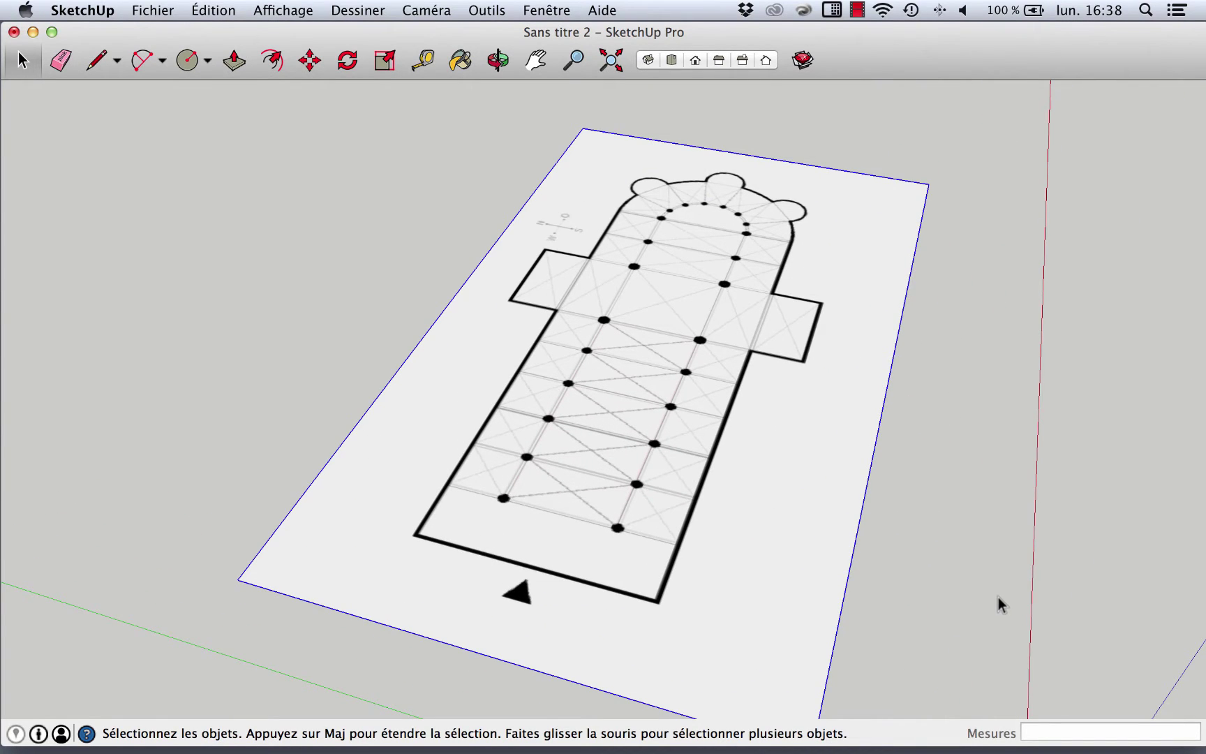
pyautogui.scroll(-3, 869, 495)
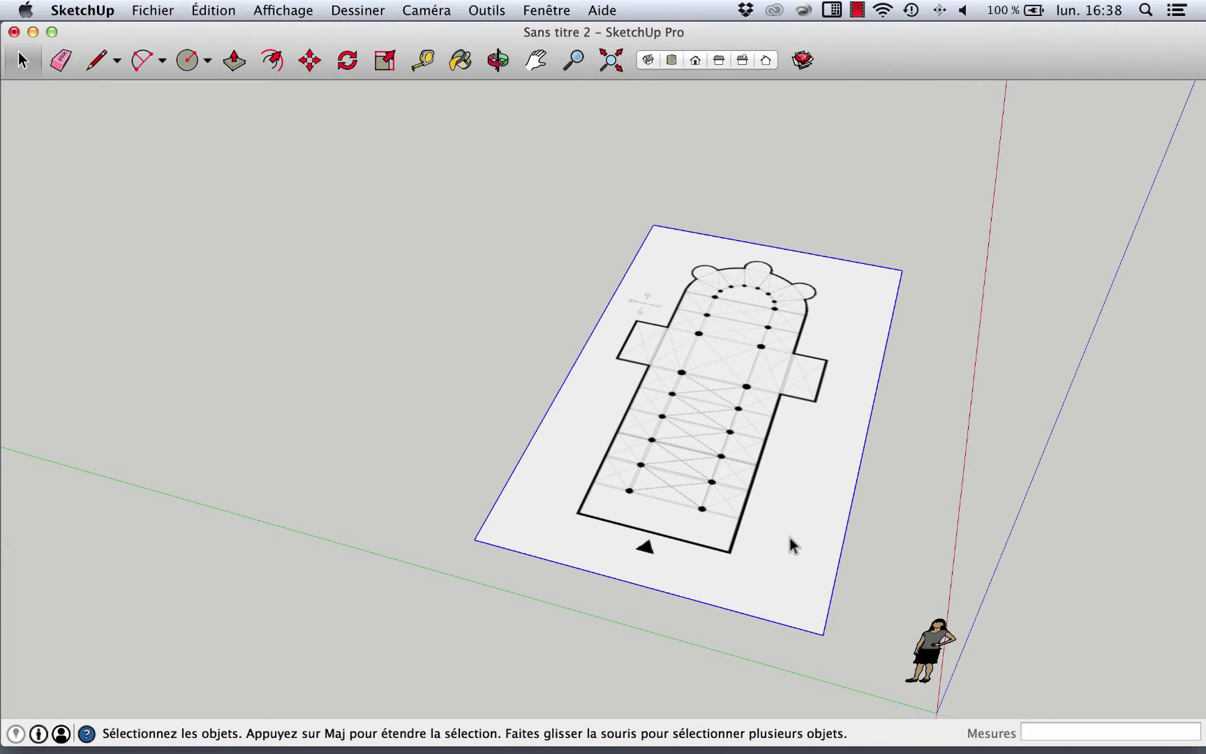
# Measure the church plan's entrance facade with the Tape Measure, from one outer corner to the other
pyautogui.click(425, 61)
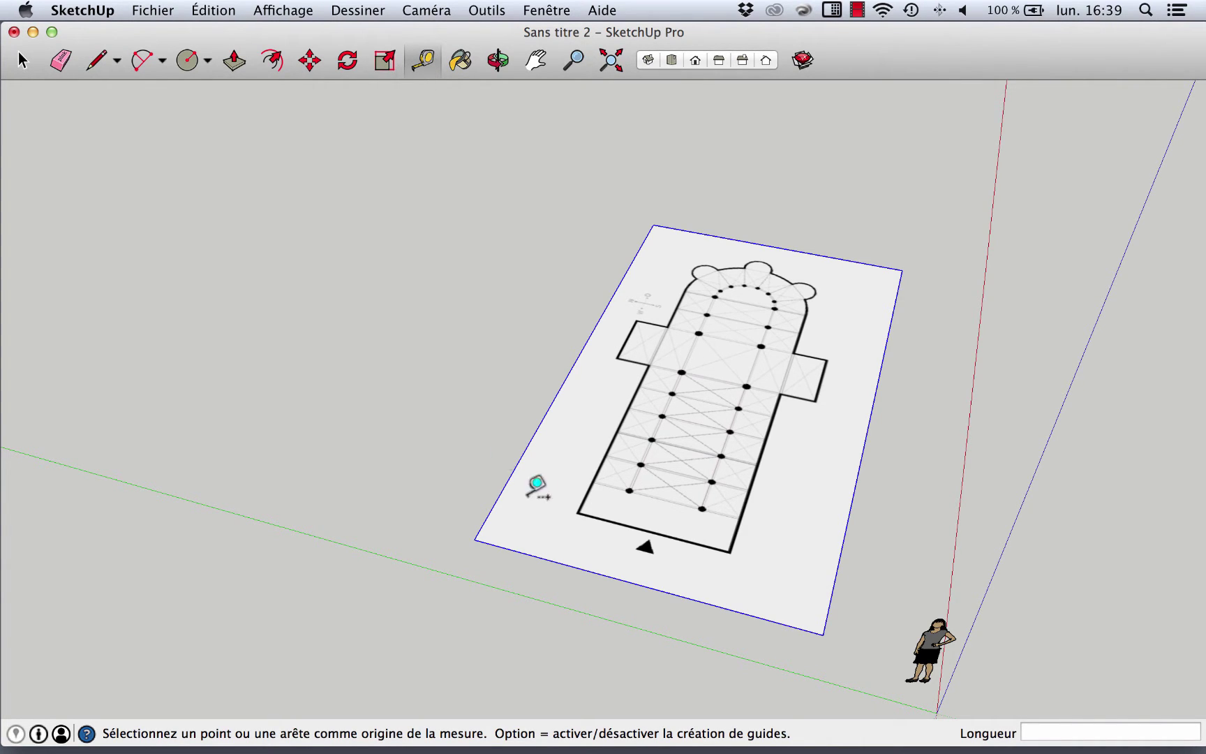
pyautogui.scroll(10, 600, 509)
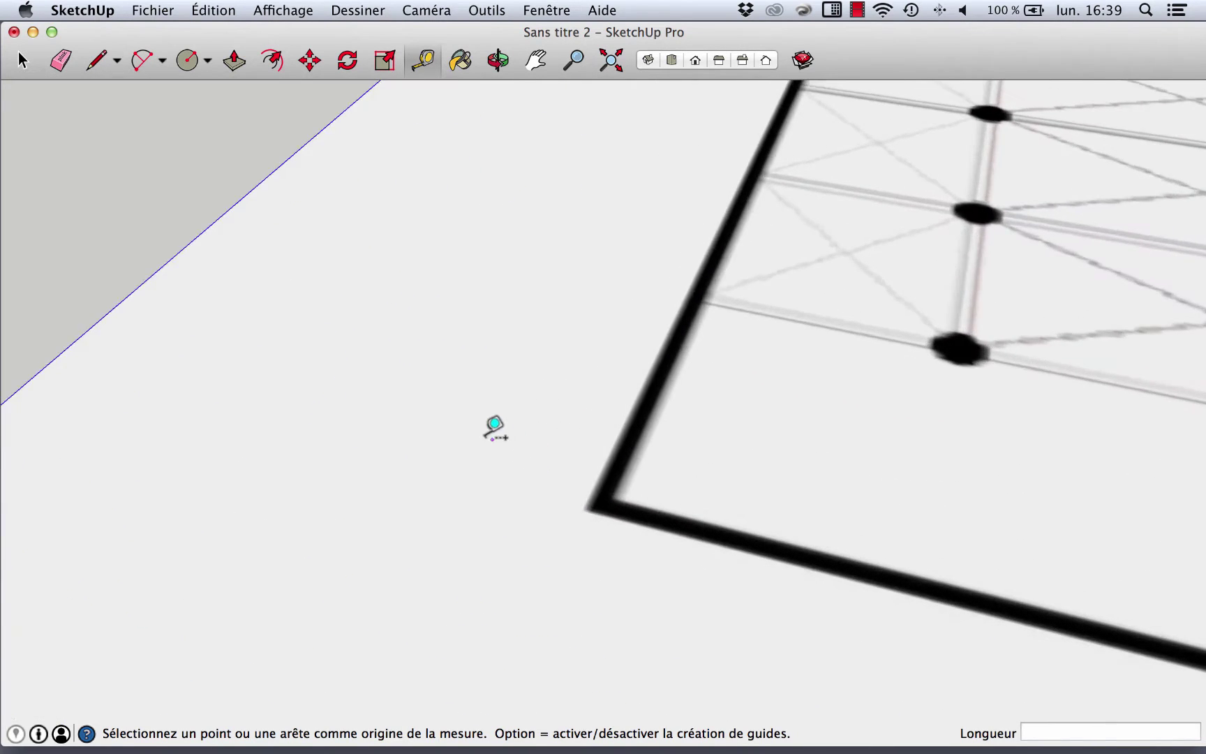
pyautogui.scroll(-5, 510, 447)
pyautogui.scroll(3, 548, 469)
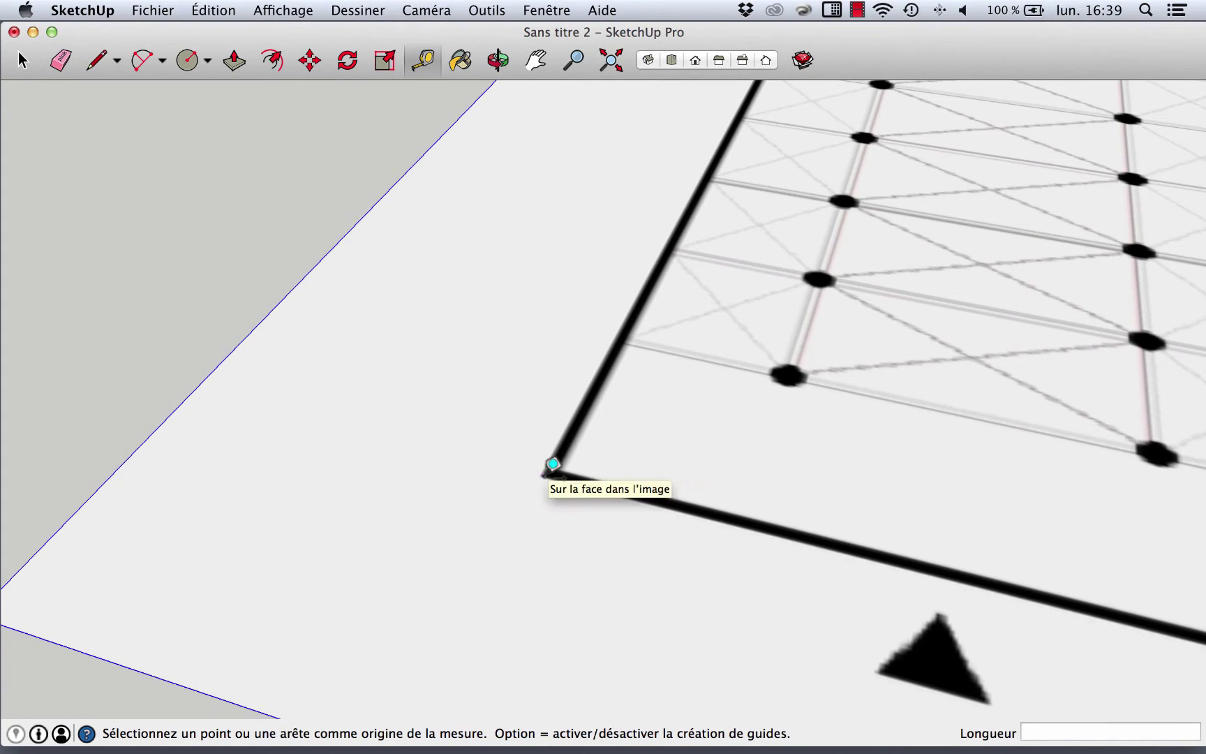
pyautogui.scroll(3, 553, 463)
pyautogui.click(553, 464)
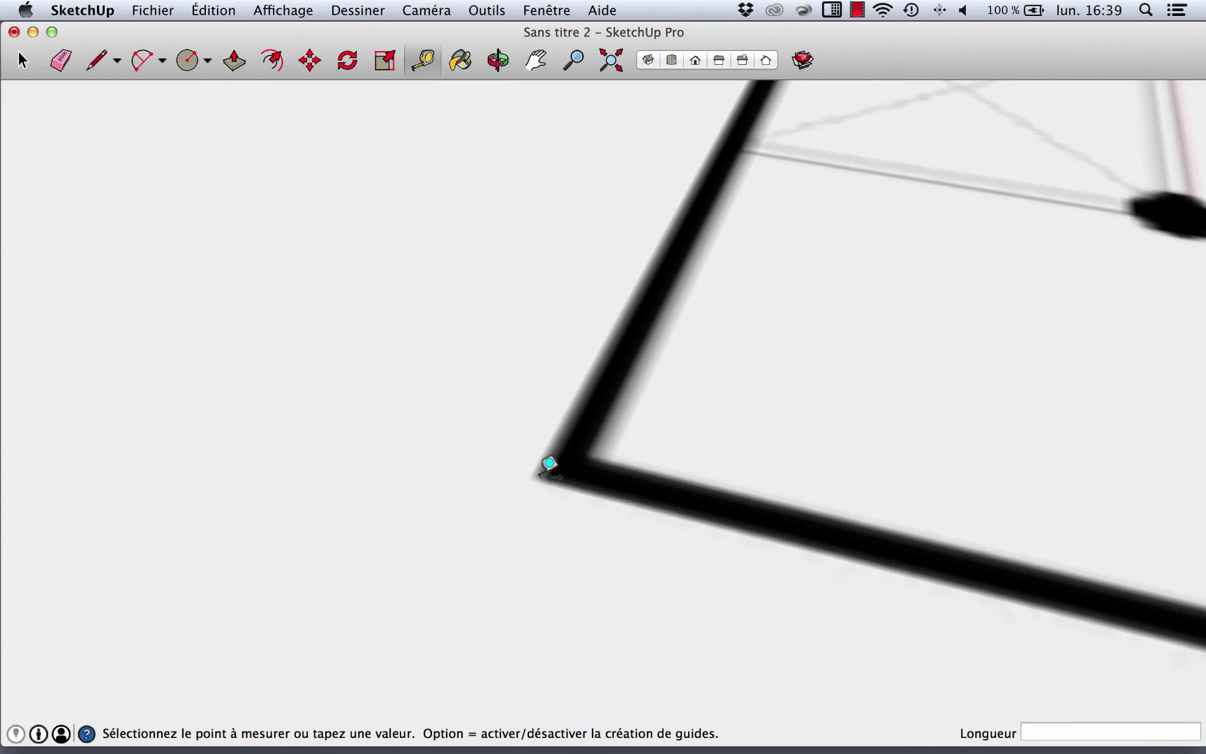
pyautogui.scroll(-1, 424, 393)
pyautogui.scroll(-5, 425, 405)
pyautogui.scroll(4, 701, 482)
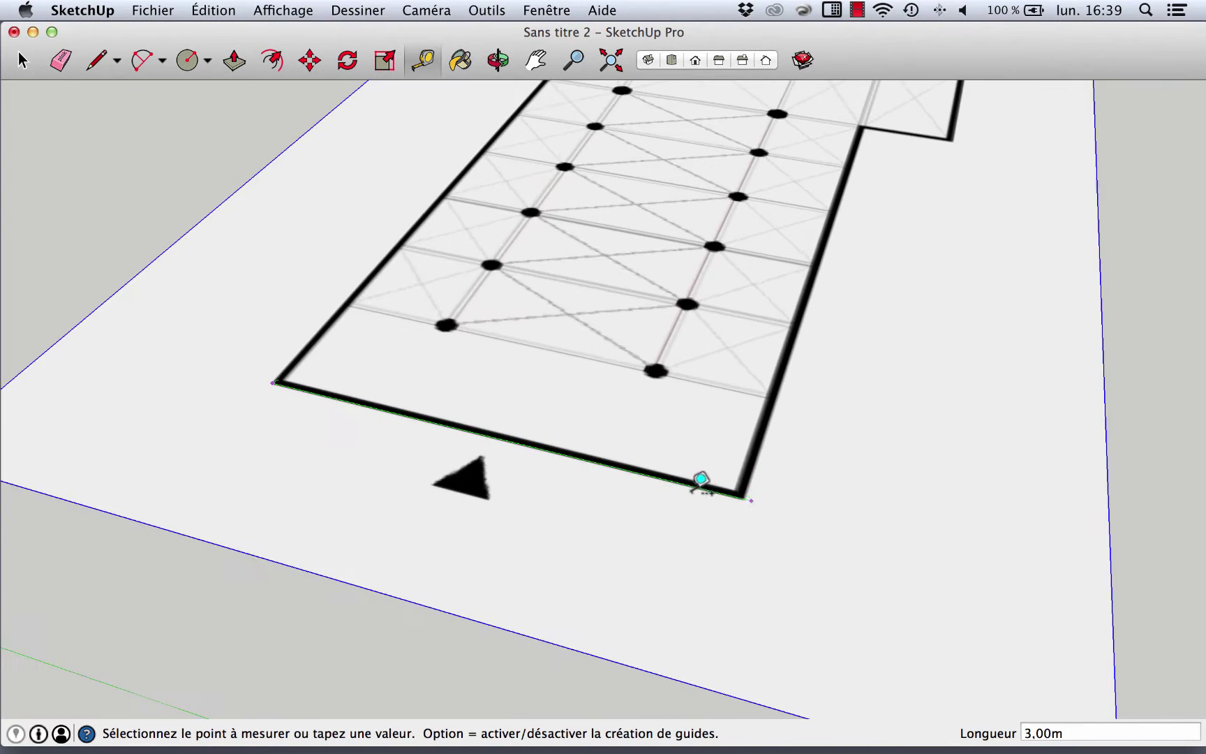
pyautogui.scroll(3, 753, 484)
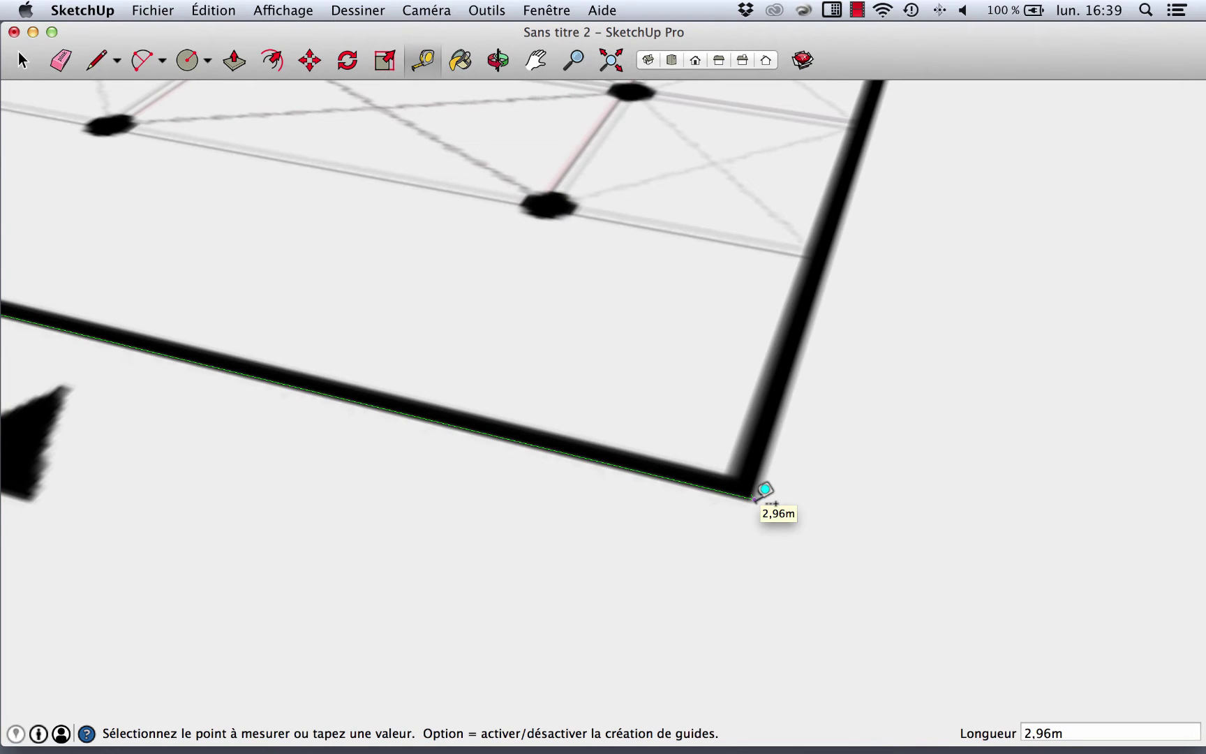
pyautogui.click(755, 497)
# Resize the whole model so that the measured entrance facade is 15 m wide
pyautogui.scroll(-5, 772, 431)
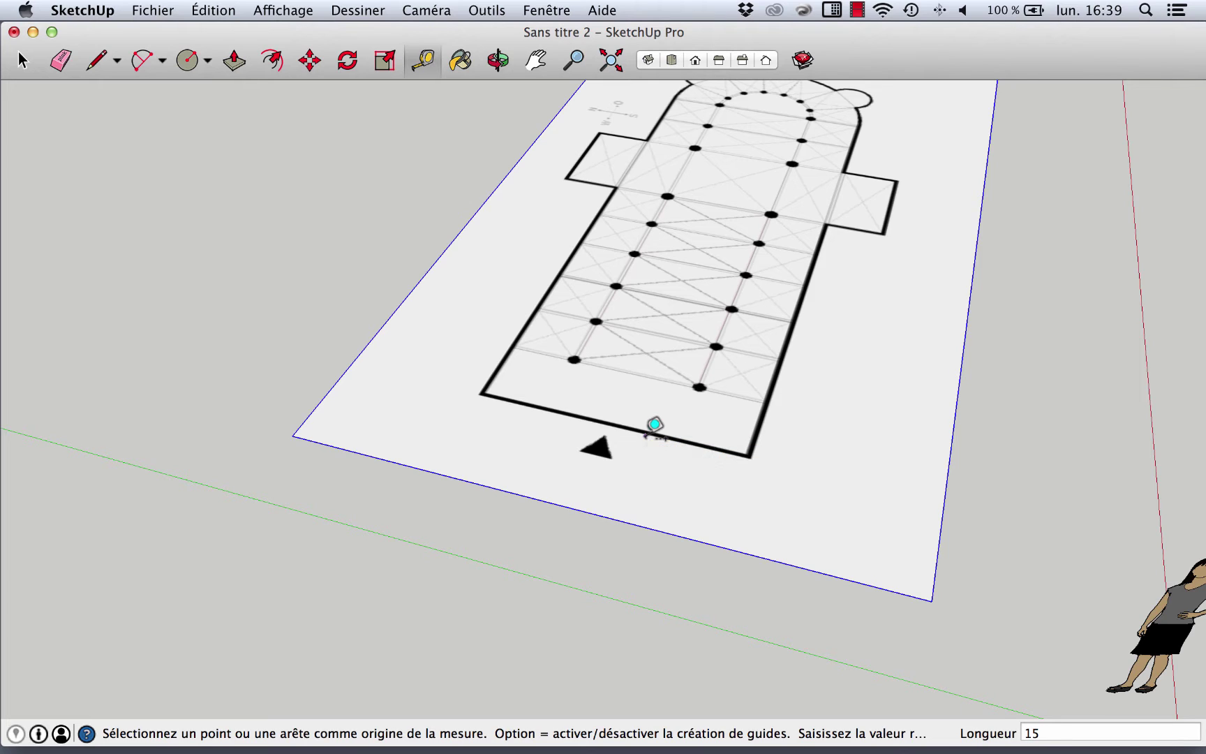
pyautogui.press('Return')
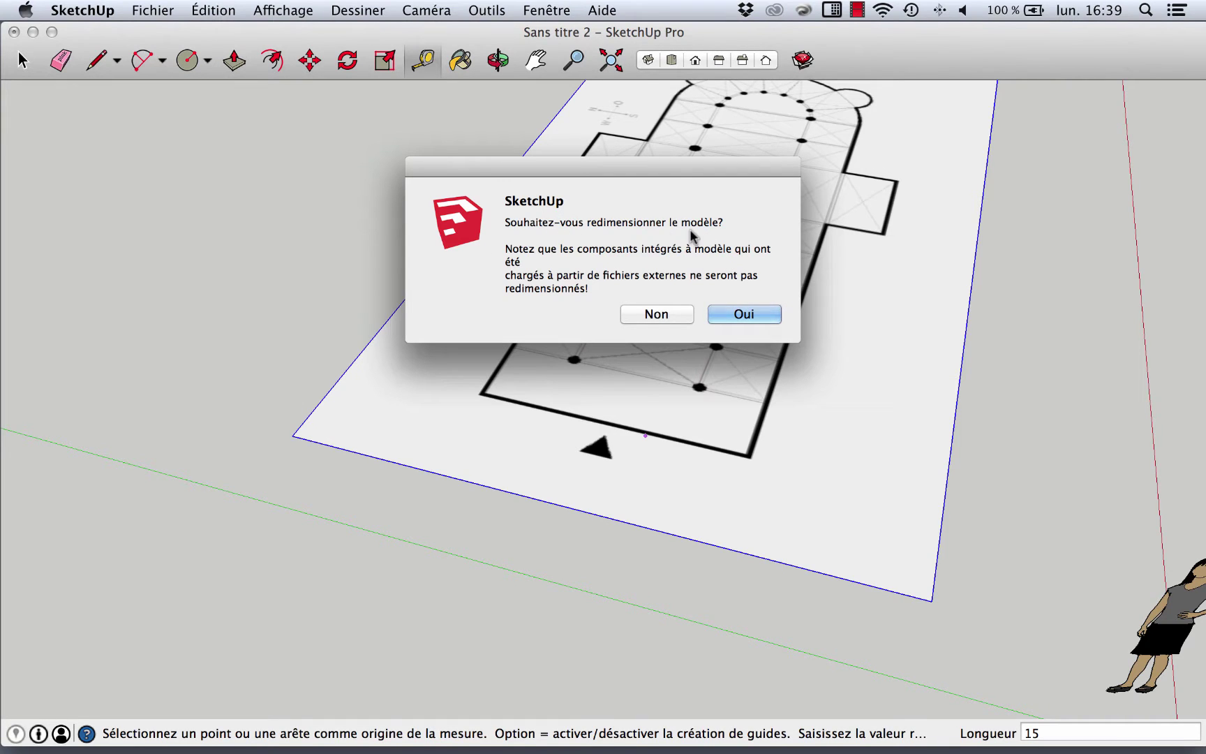
pyautogui.click(745, 315)
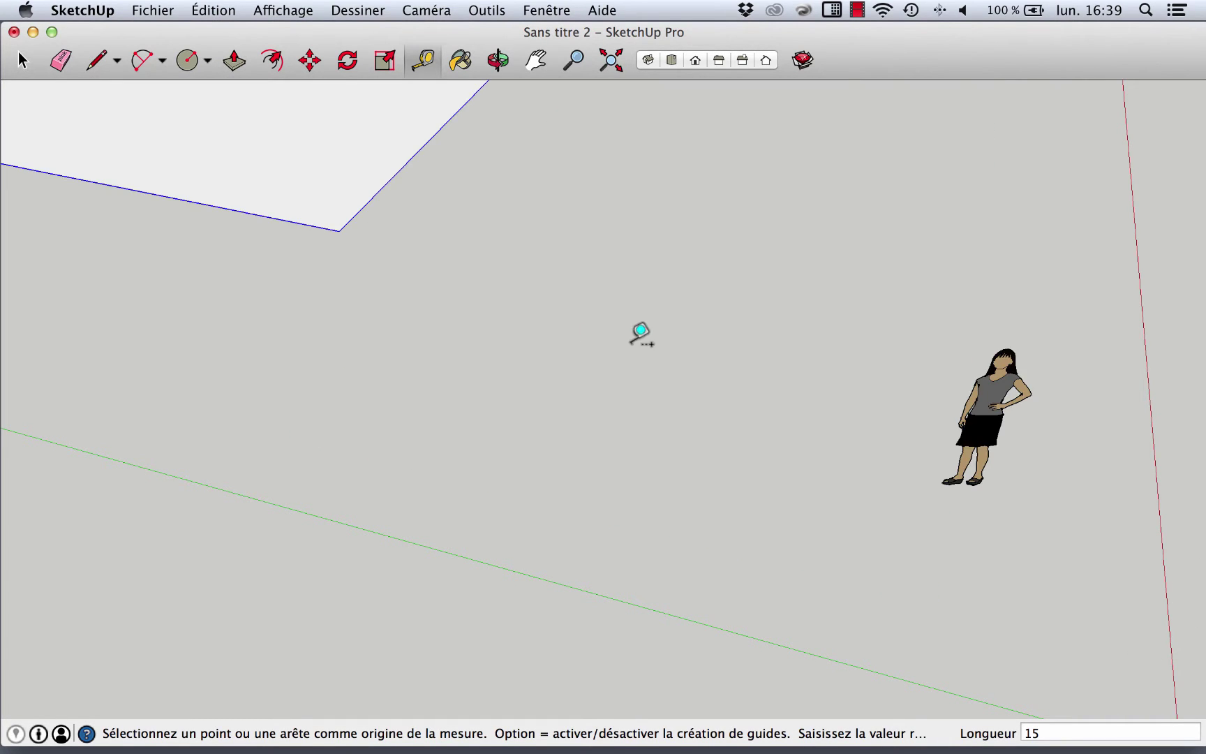
# Check the new width of the entrance facade by measuring again between its two outer corners
pyautogui.scroll(-5, 638, 393)
pyautogui.scroll(3, 489, 244)
pyautogui.moveTo(489, 244); pyautogui.dragTo(673, 339, button='middle')
pyautogui.scroll(6, 494, 365)
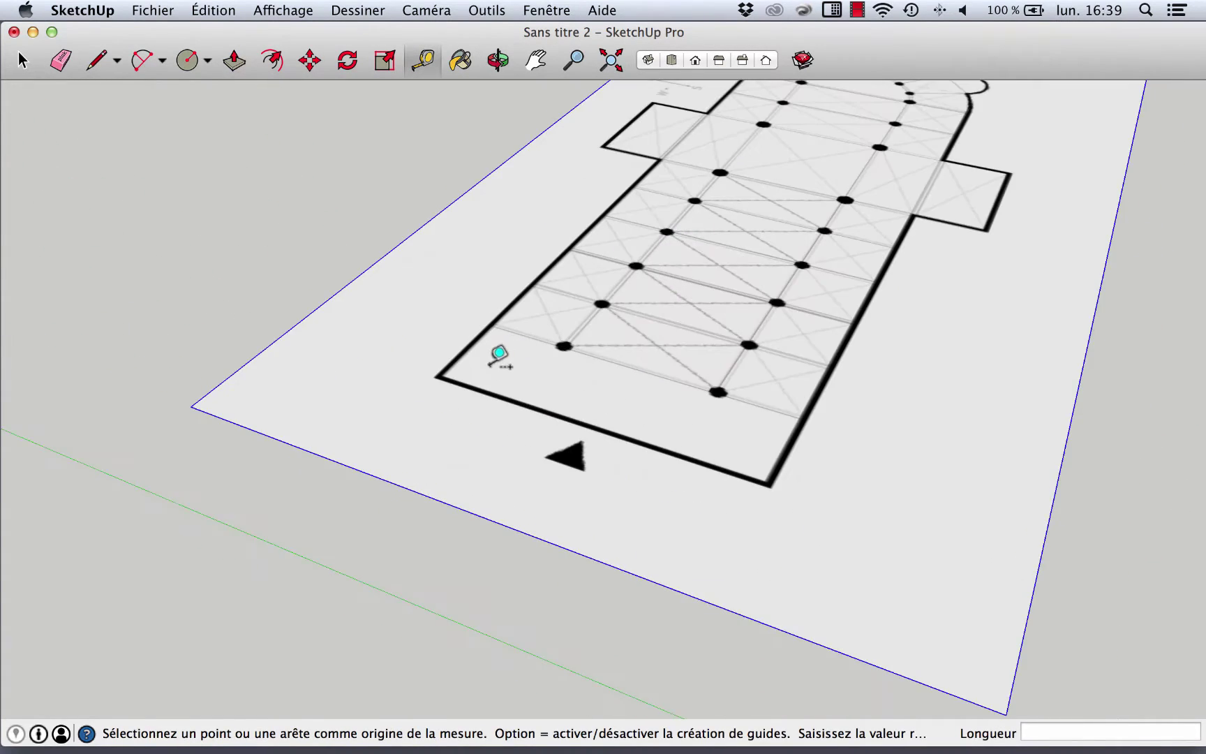
pyautogui.scroll(5, 446, 368)
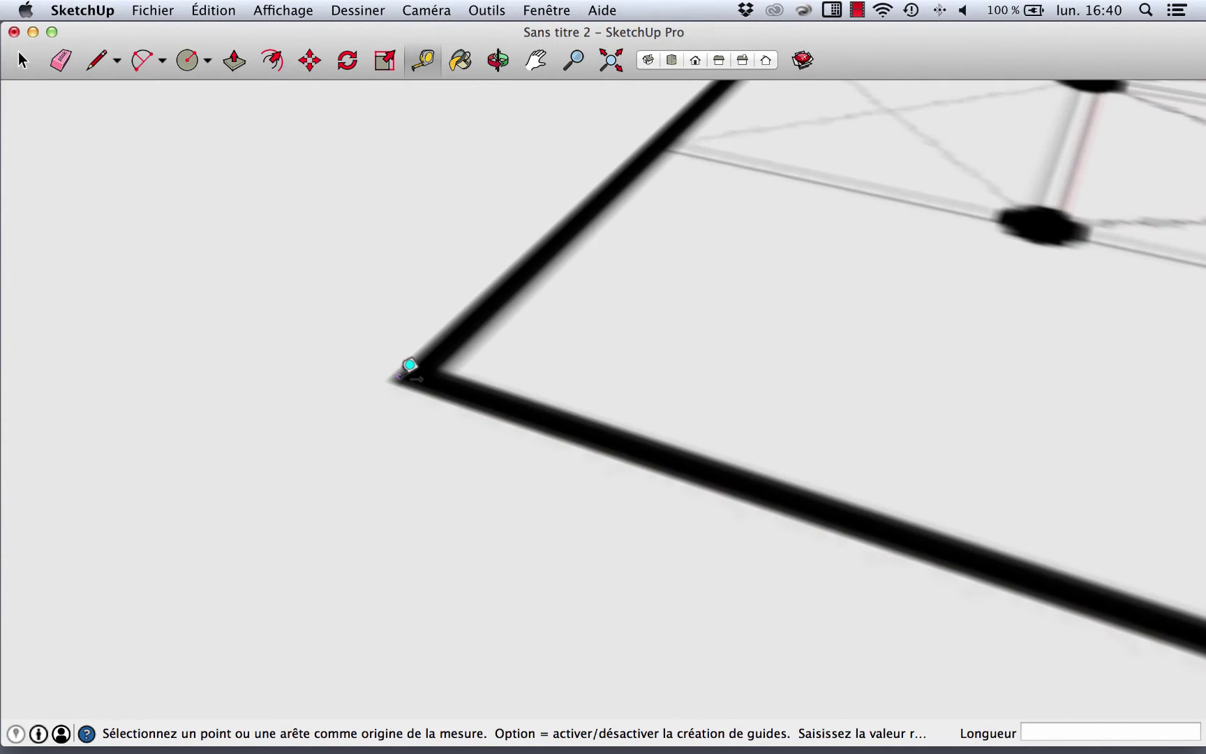
pyautogui.click(402, 366)
pyautogui.scroll(-10, 314, 349)
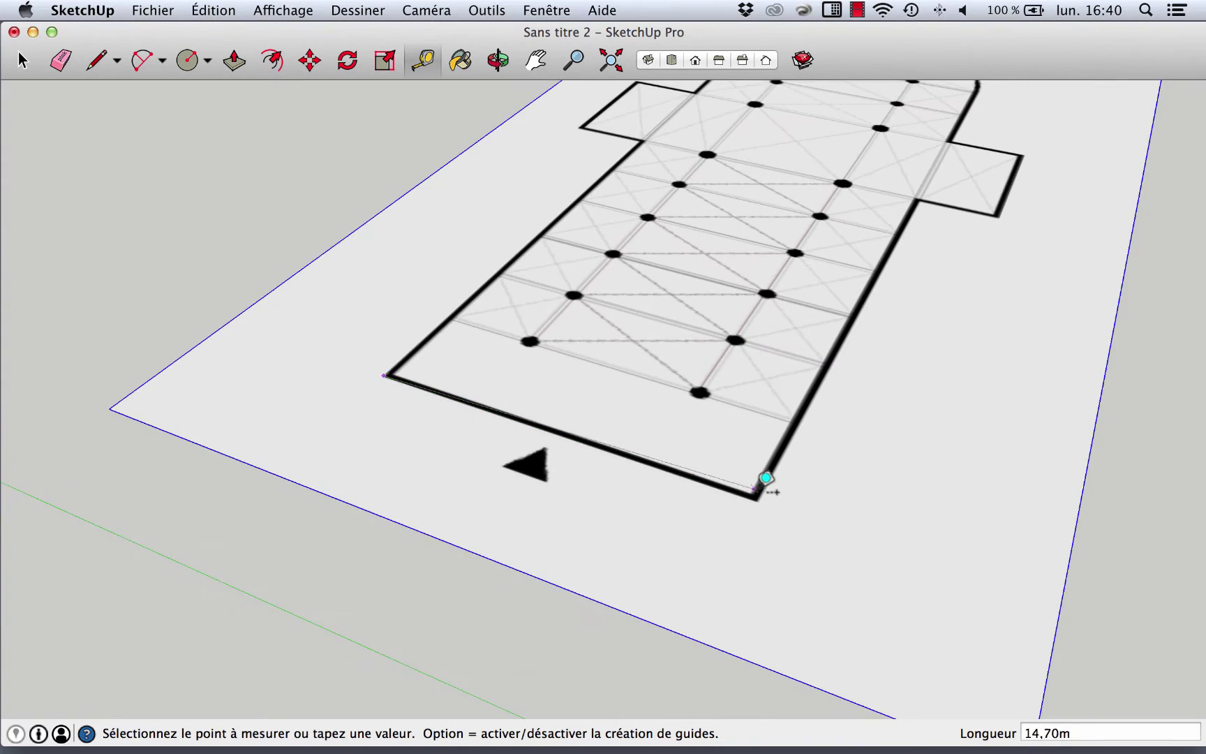
pyautogui.scroll(5, 768, 489)
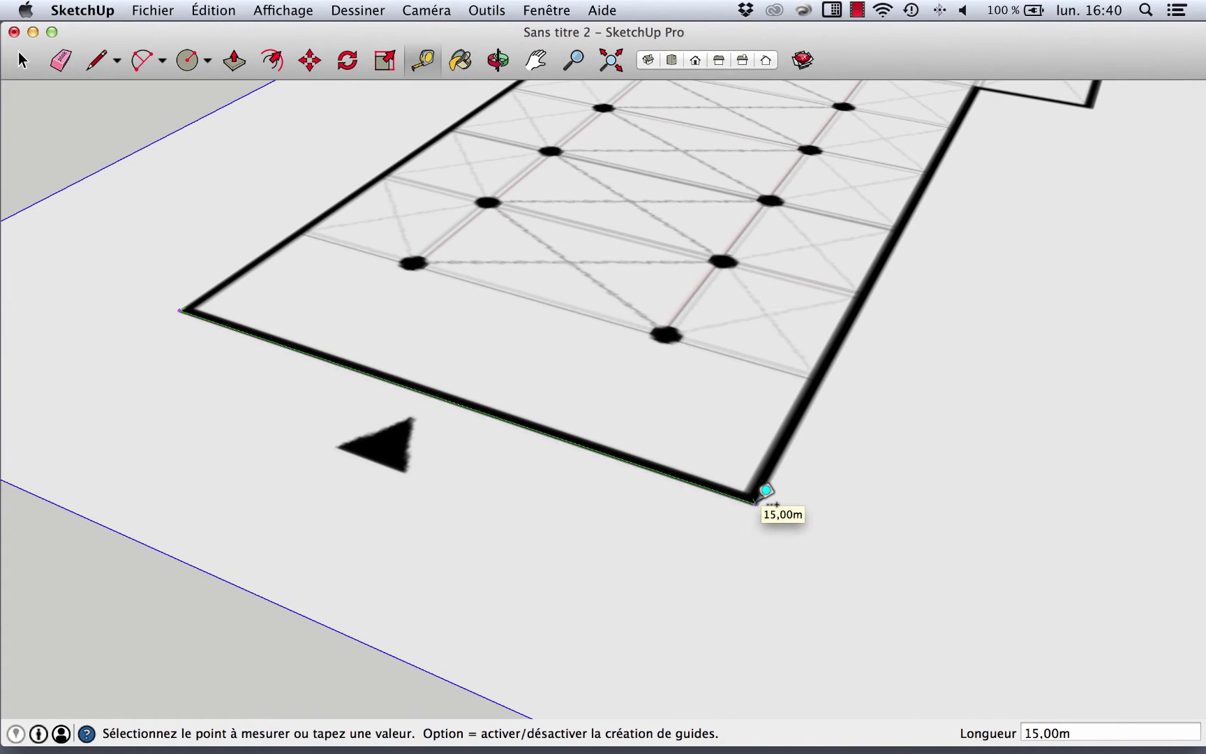
pyautogui.scroll(-5, 766, 490)
pyautogui.click(766, 490)
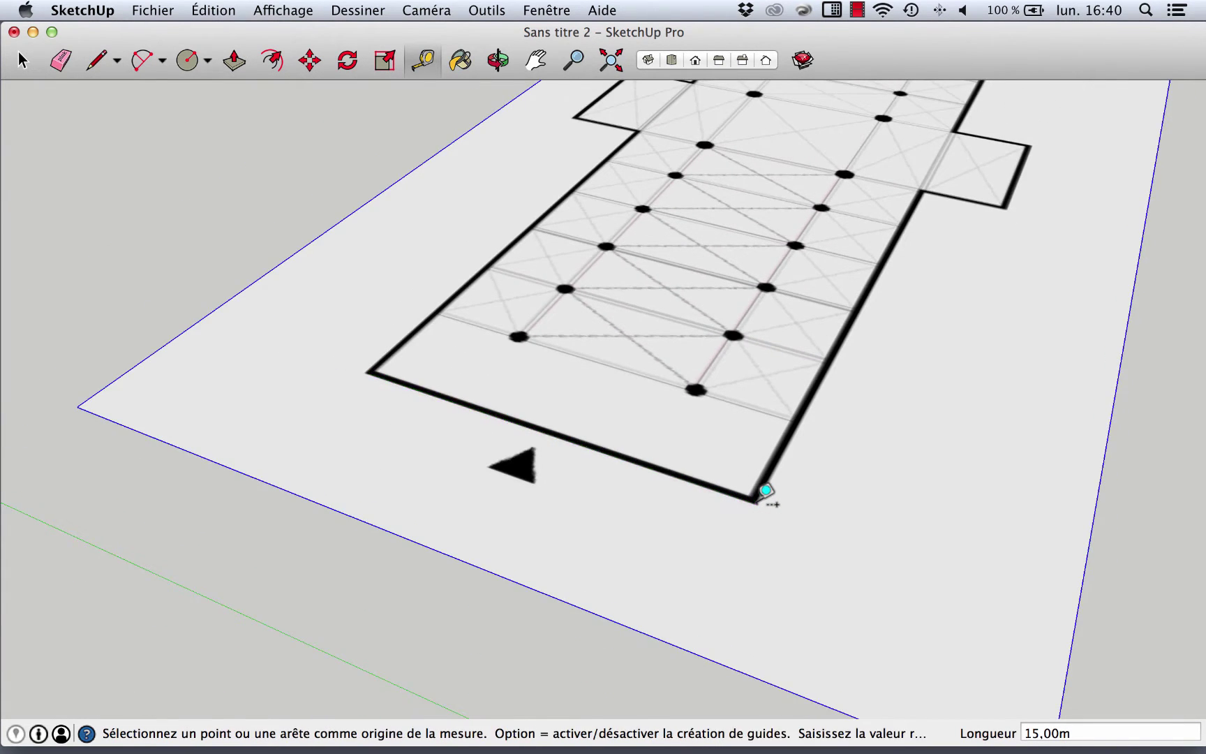
# Examine the rescaled church plan from several angles, including the nave, transept and apse with its chapels
pyautogui.scroll(-2, 765, 483)
pyautogui.moveTo(733, 331); pyautogui.dragTo(479, 371, button='middle')
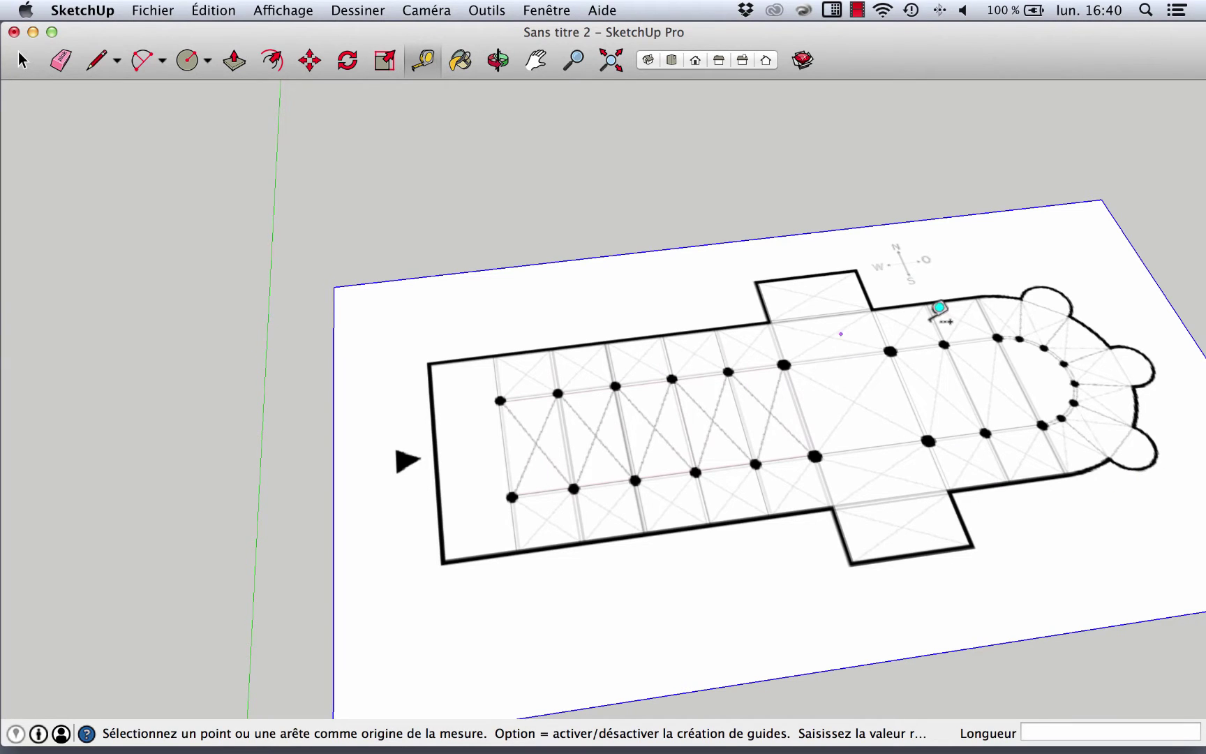
pyautogui.scroll(2, 1061, 277)
pyautogui.scroll(-4, 1023, 309)
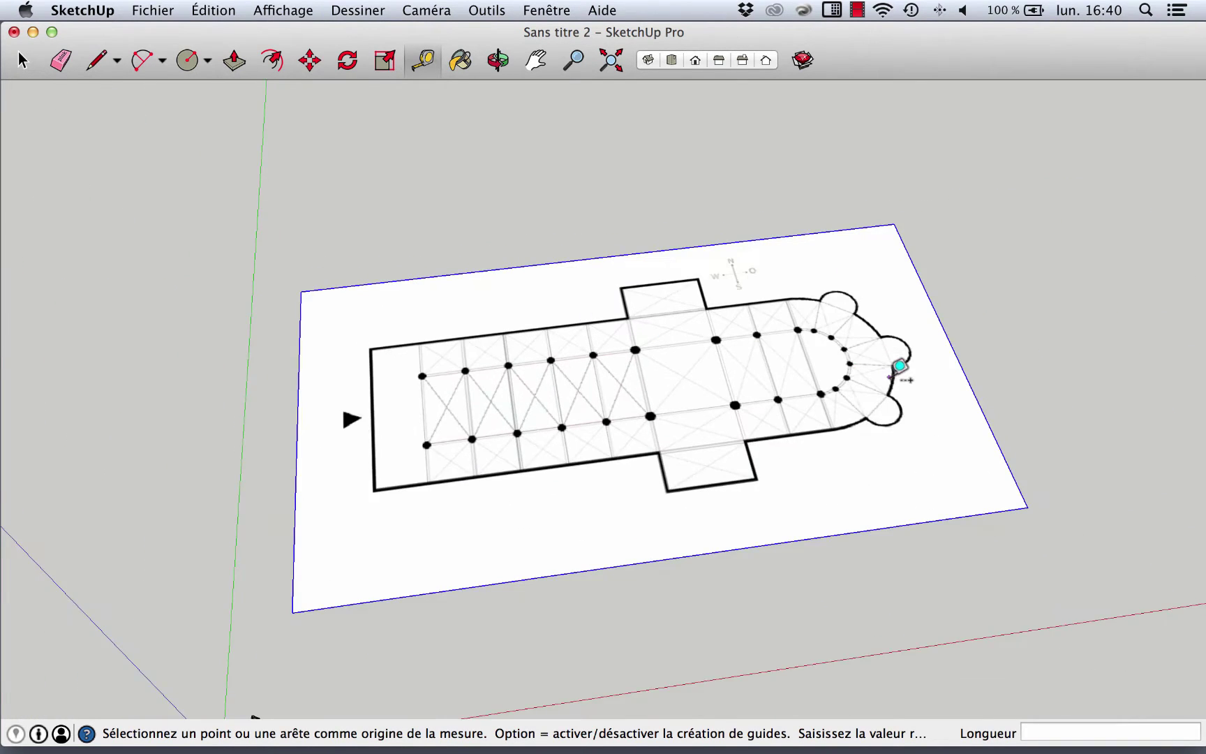
pyautogui.scroll(2, 900, 366)
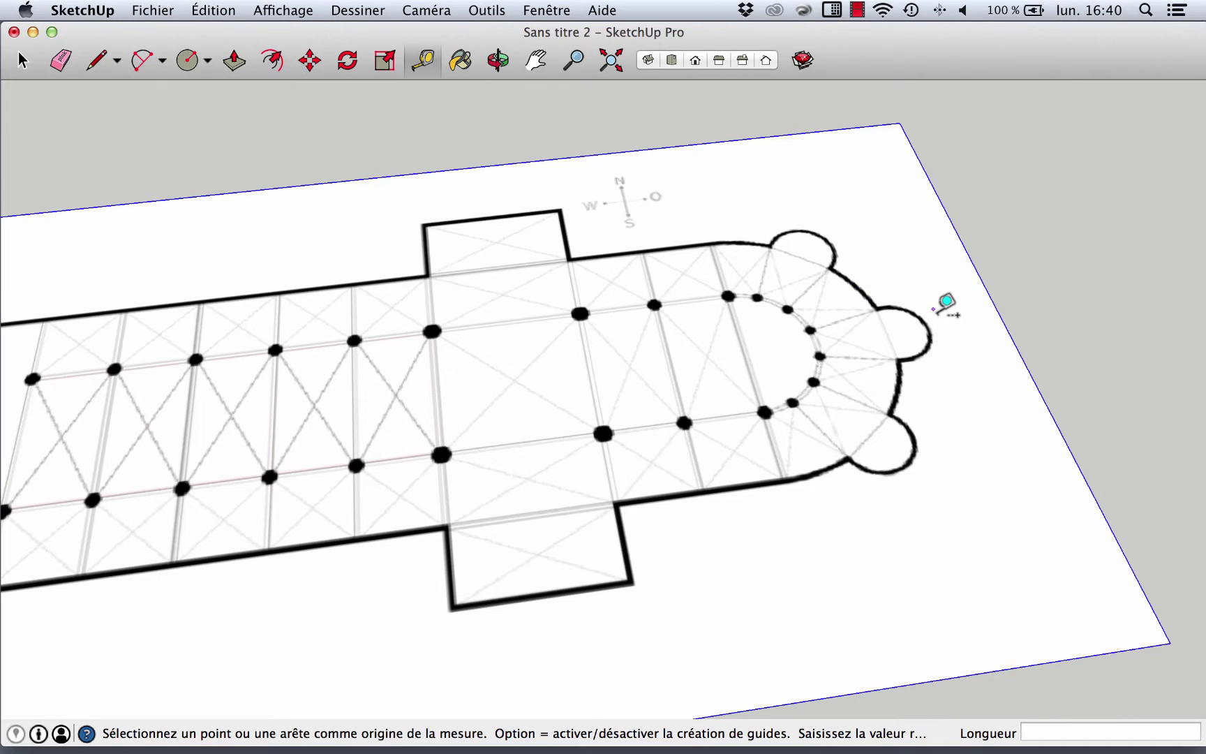
pyautogui.scroll(-3, 751, 320)
pyautogui.moveTo(750, 320); pyautogui.dragTo(800, 391, button='middle')
pyautogui.scroll(5, 477, 385)
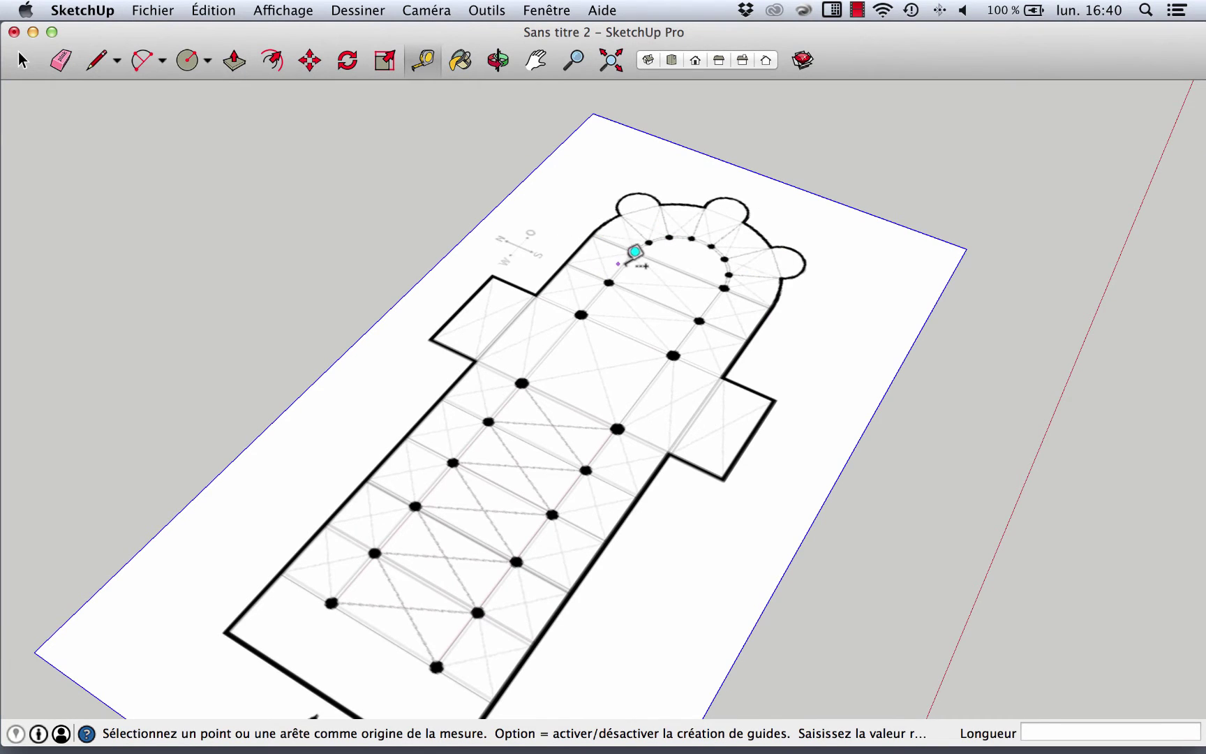
pyautogui.scroll(-3, 667, 241)
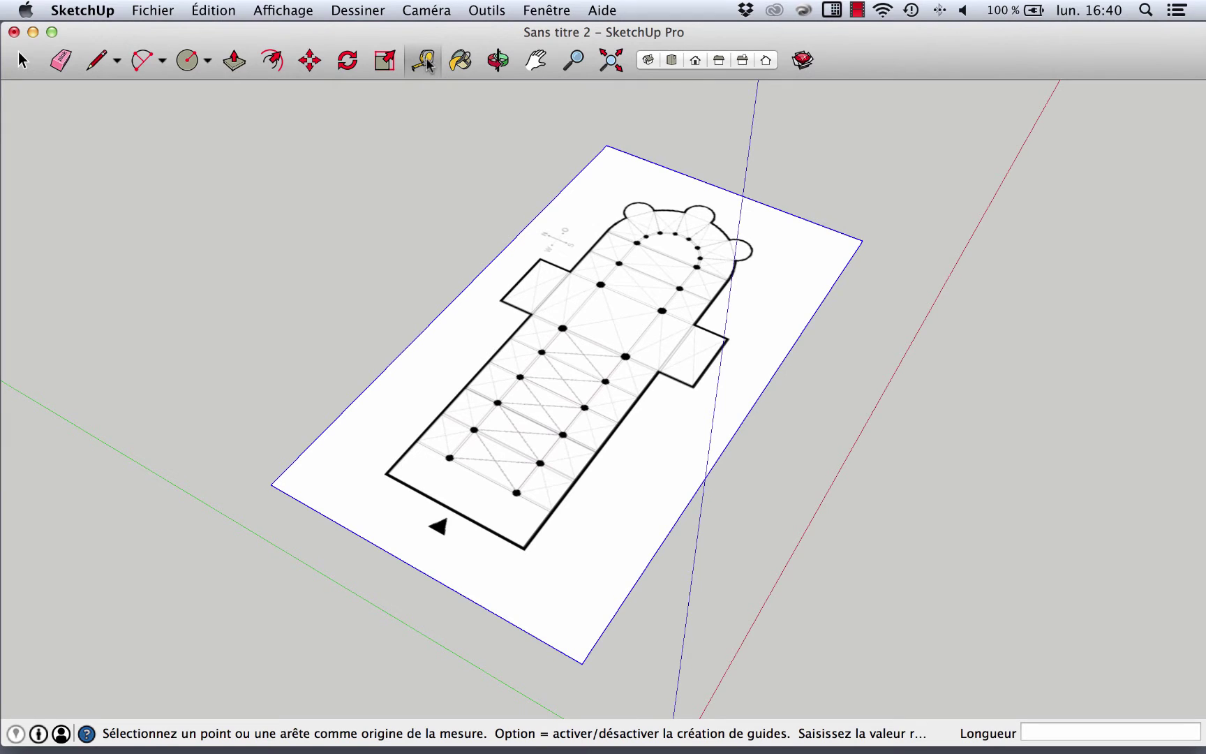
# Place a guide parallel to the image's long edge, offset about 7.77 m, through the outer facade corner along the nave wall
pyautogui.scroll(10, 439, 417)
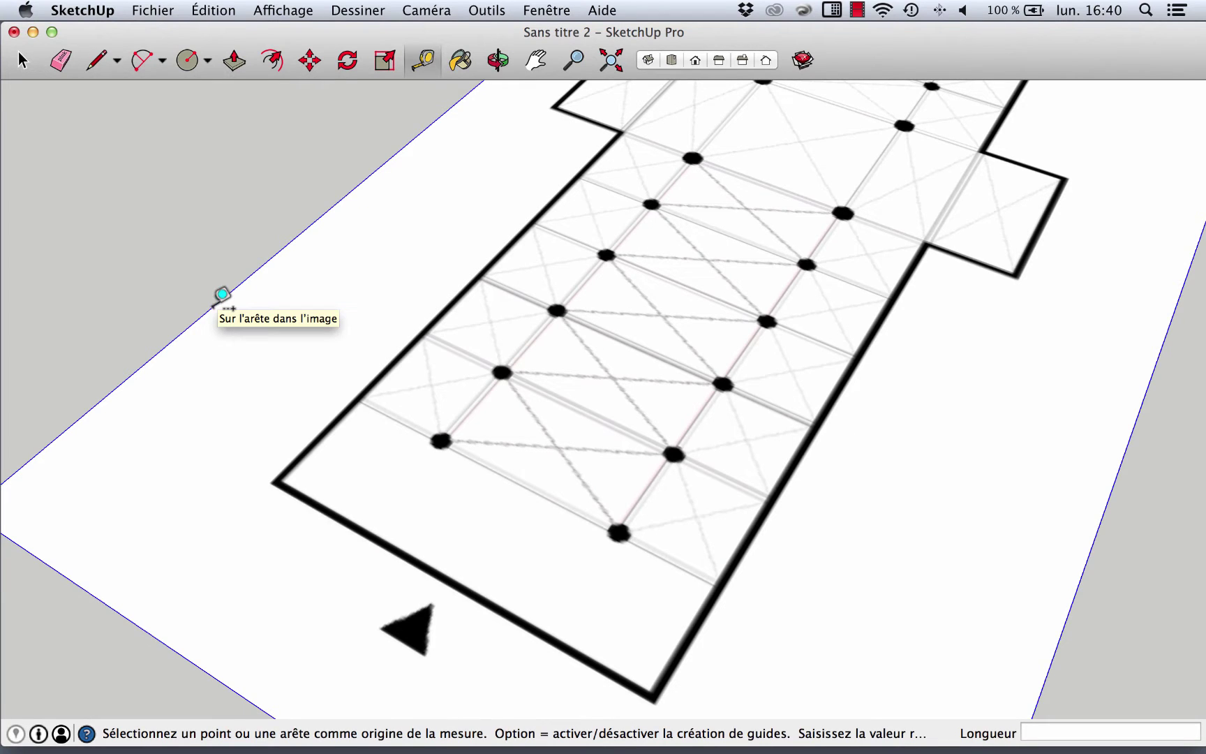
pyautogui.click(222, 294)
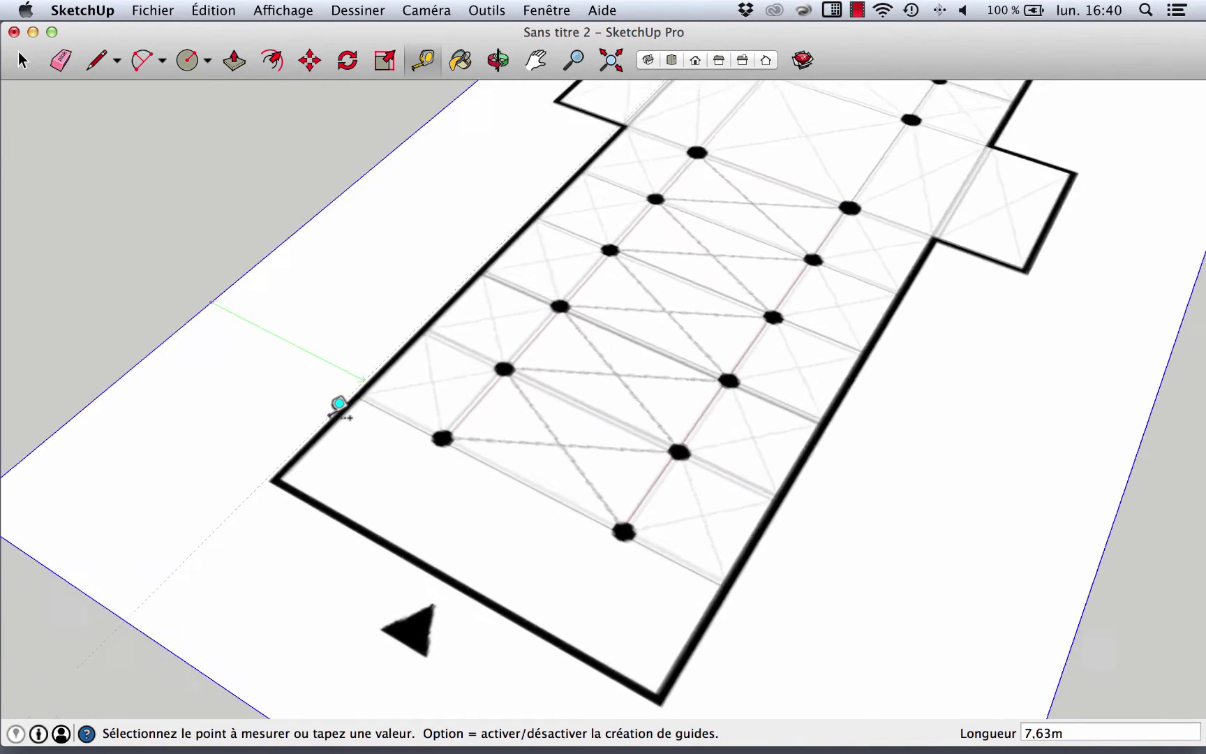
pyautogui.scroll(8, 339, 403)
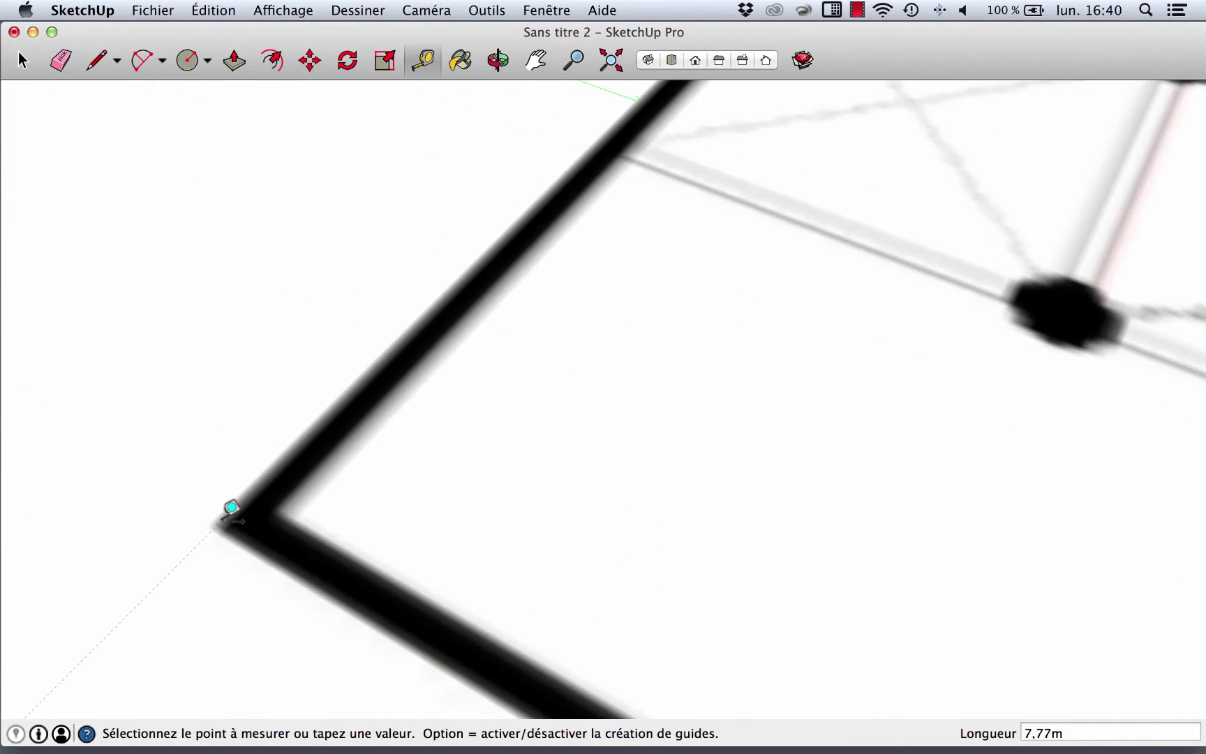
pyautogui.click(231, 508)
# Place a guide along the entrance facade's outer face, offset about 6.06 m from the image's entrance-side short edge
pyautogui.scroll(-8, 210, 411)
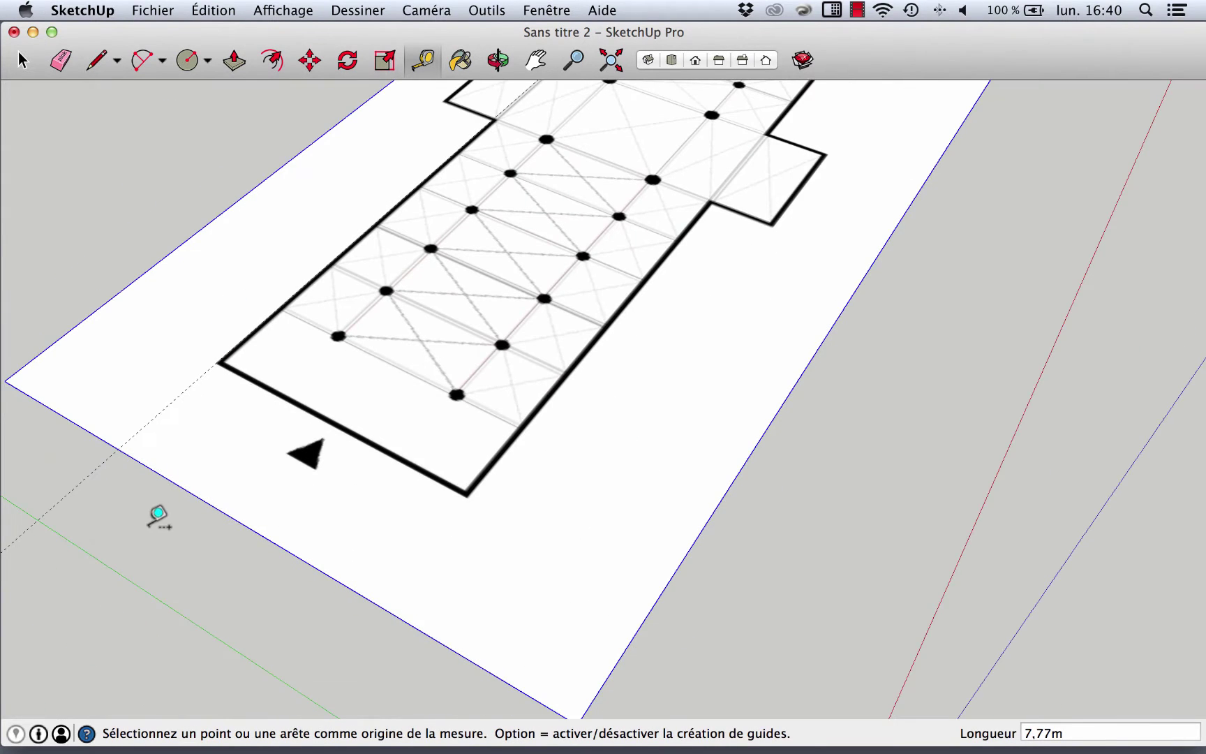
pyautogui.click(197, 480)
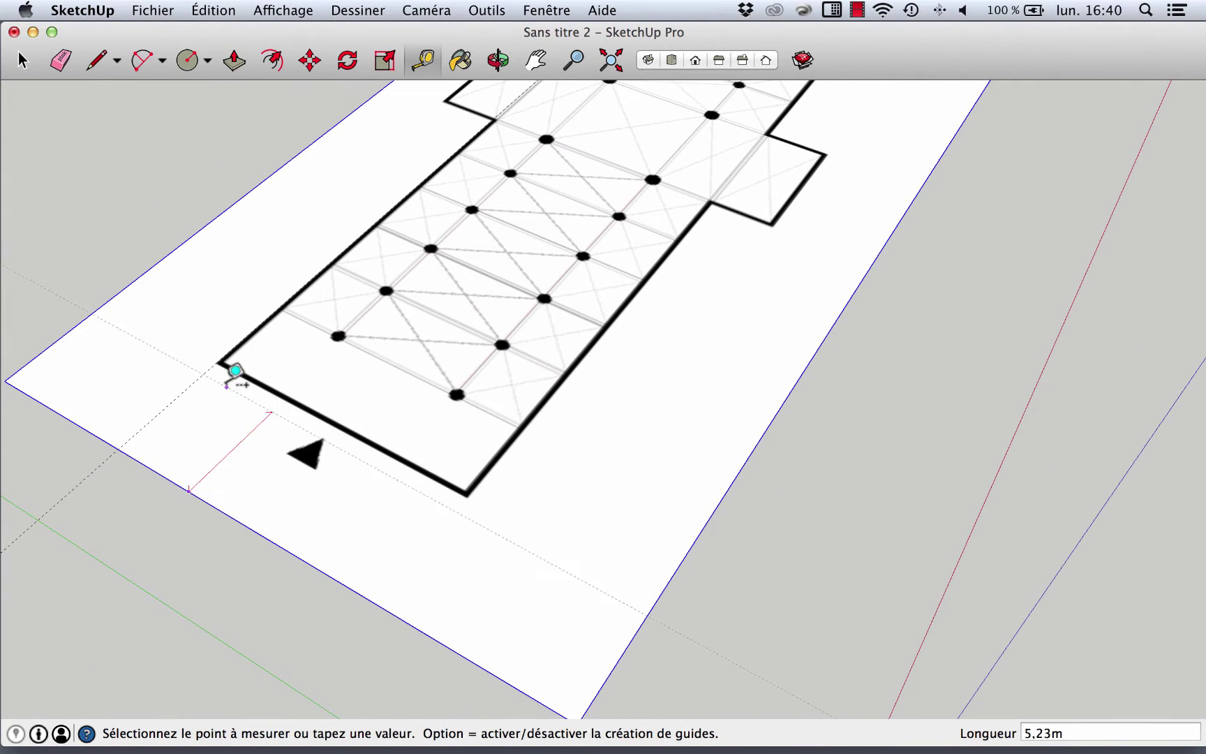
pyautogui.scroll(6, 230, 354)
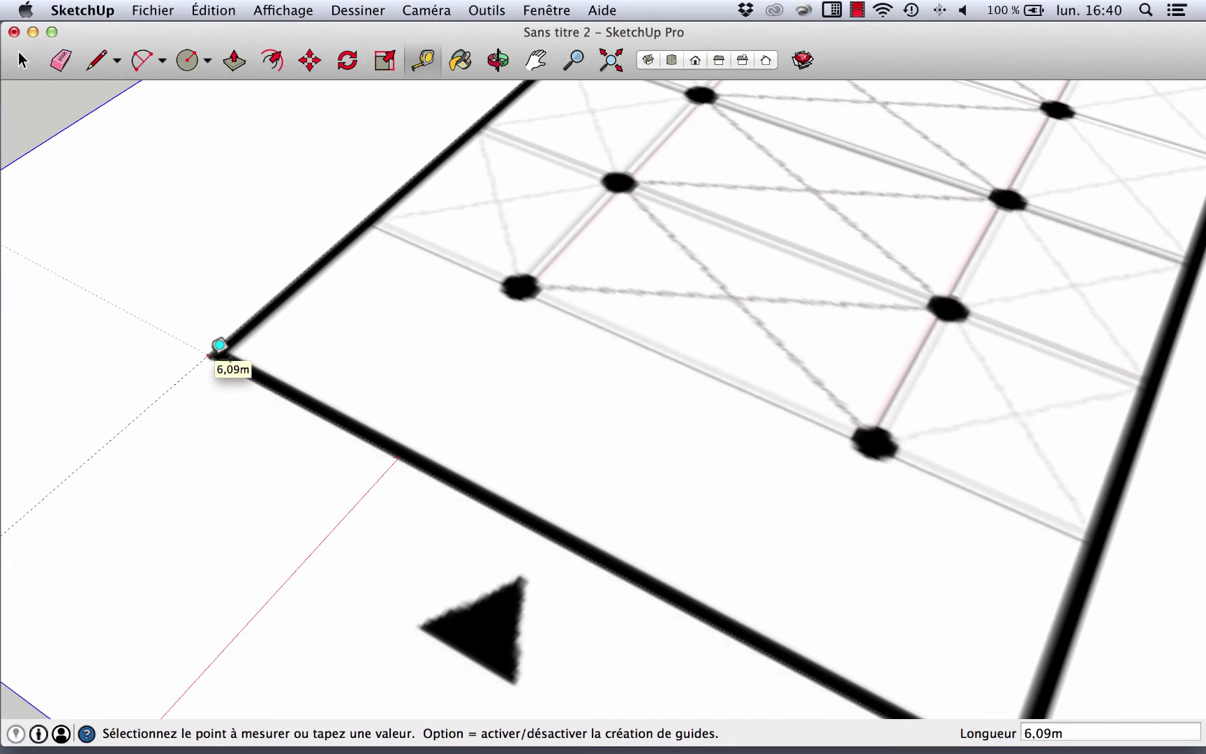
pyautogui.scroll(3, 219, 345)
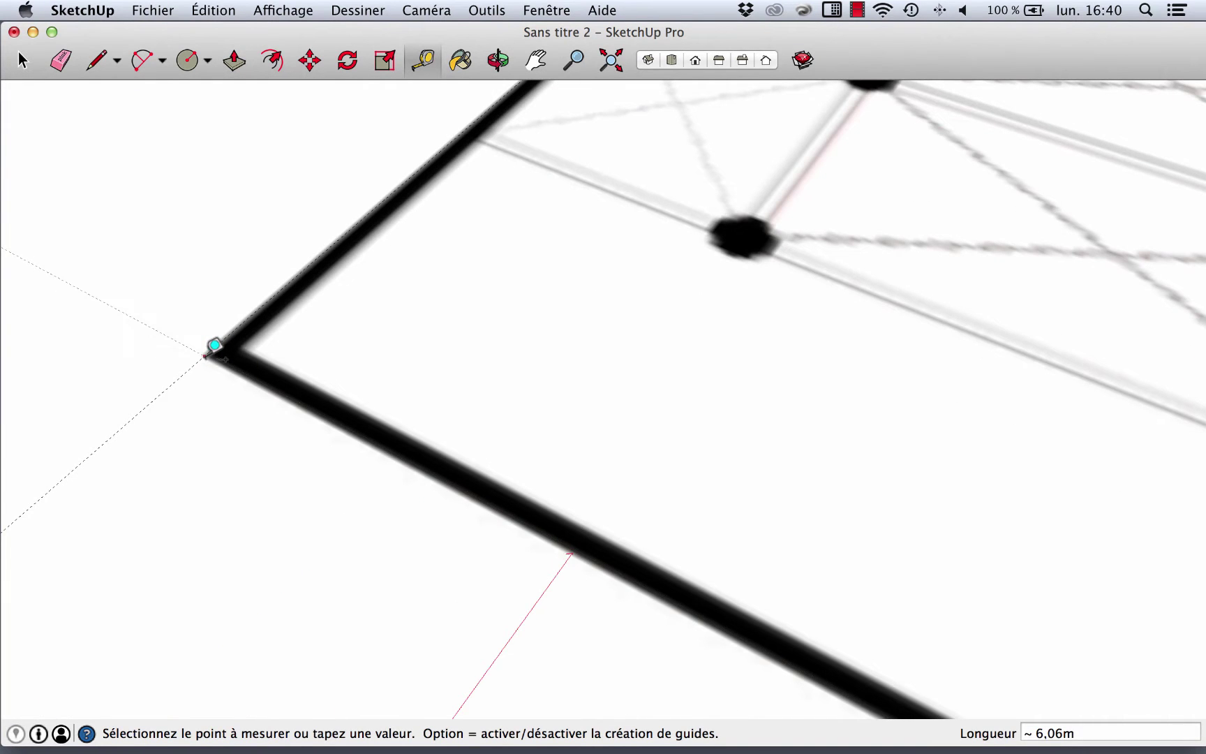
pyautogui.click(214, 345)
# Place a guide along the opposite nave wall, offset about 9.47 m from the nearest long image edge, through the other facade corner
pyautogui.scroll(-8, 209, 335)
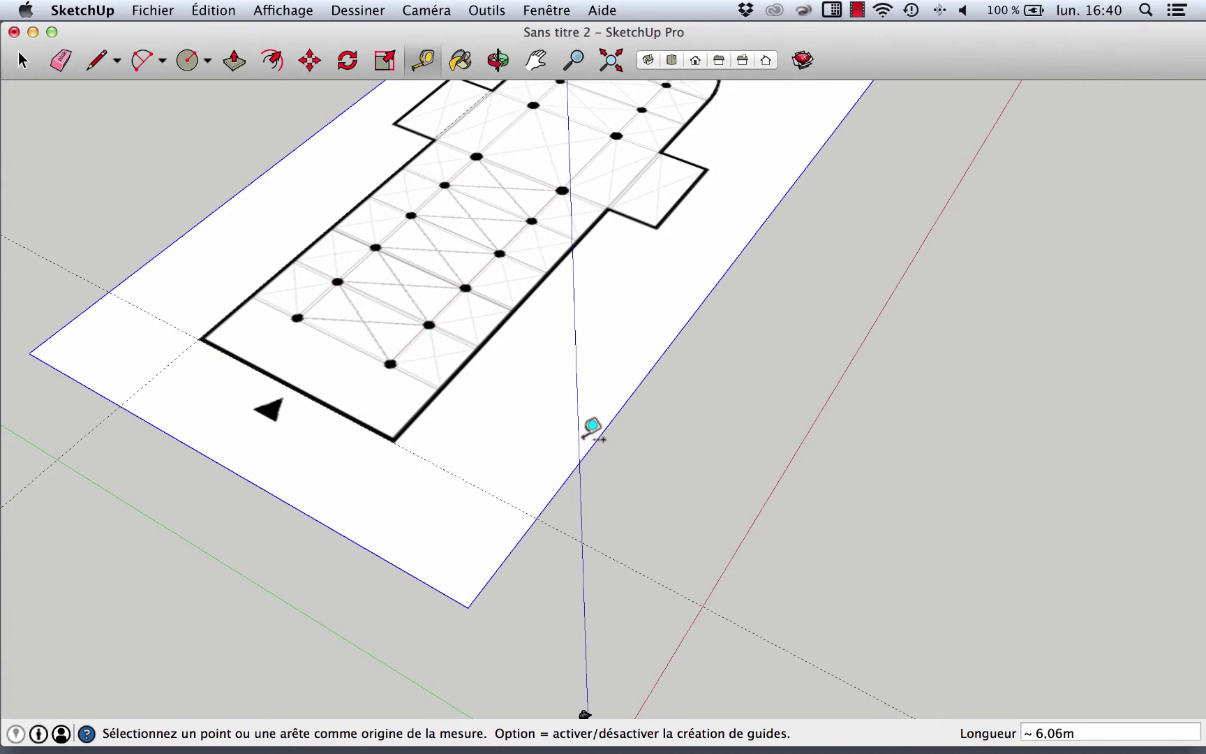
pyautogui.click(599, 437)
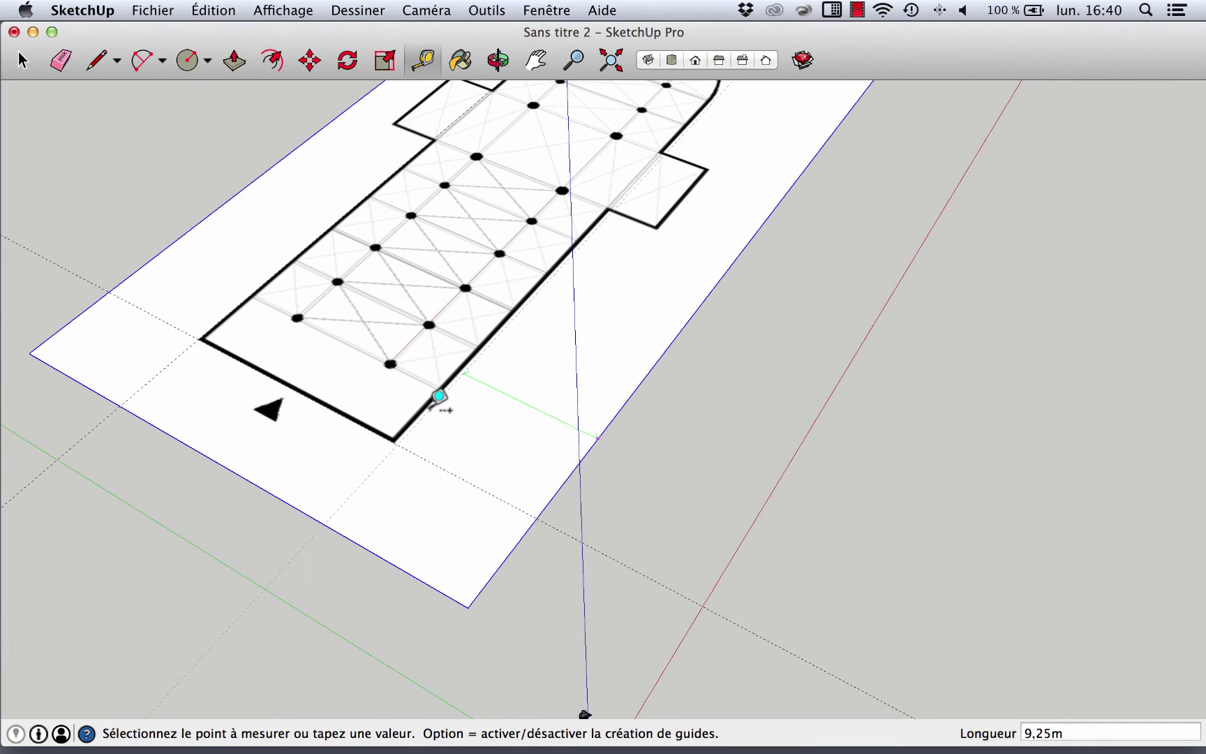
pyautogui.scroll(3, 438, 396)
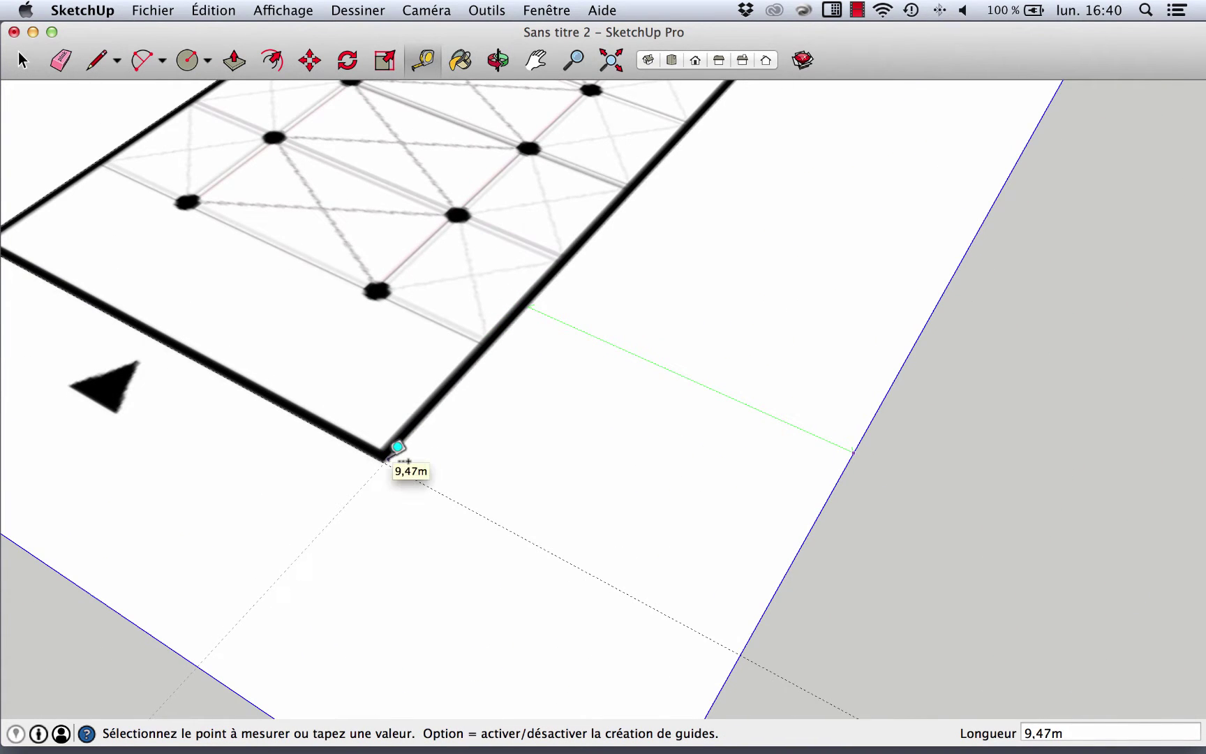
pyautogui.click(397, 446)
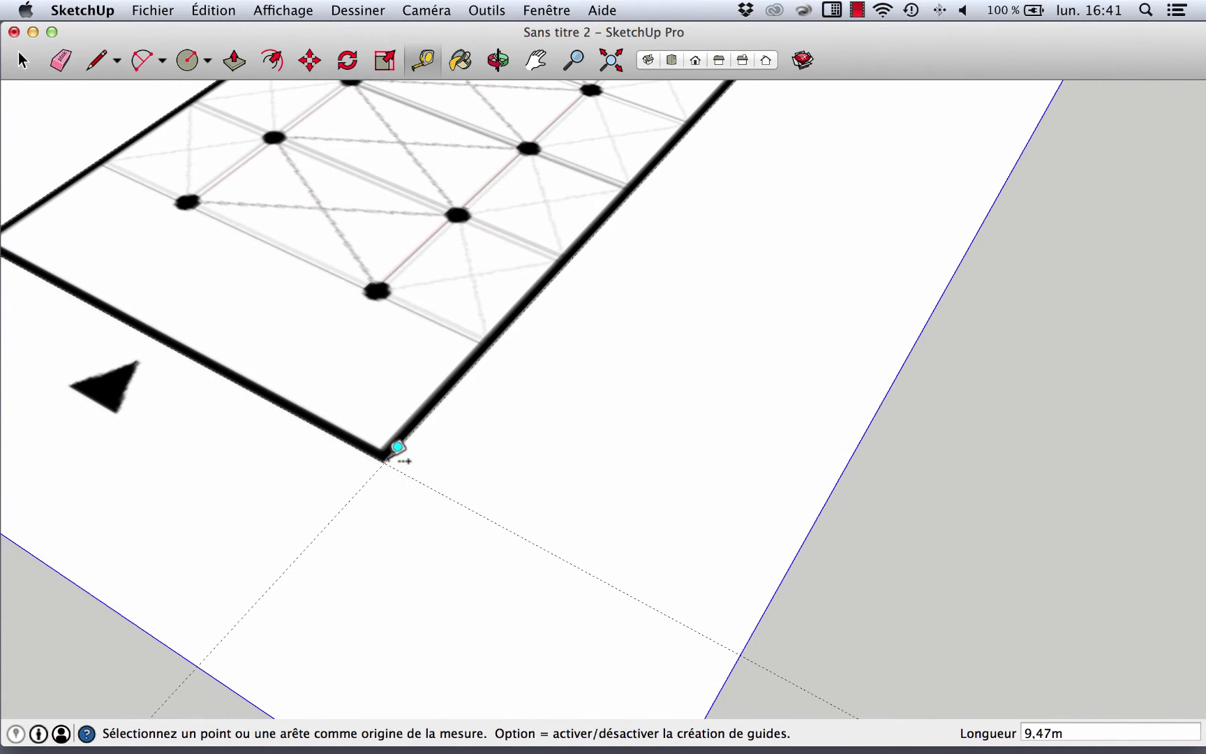
# Place a guide along the transept's apse-side wall, offset about 20.26 m from the image's short edge beyond the apse
pyautogui.scroll(-10, 430, 488)
pyautogui.scroll(6, 669, 229)
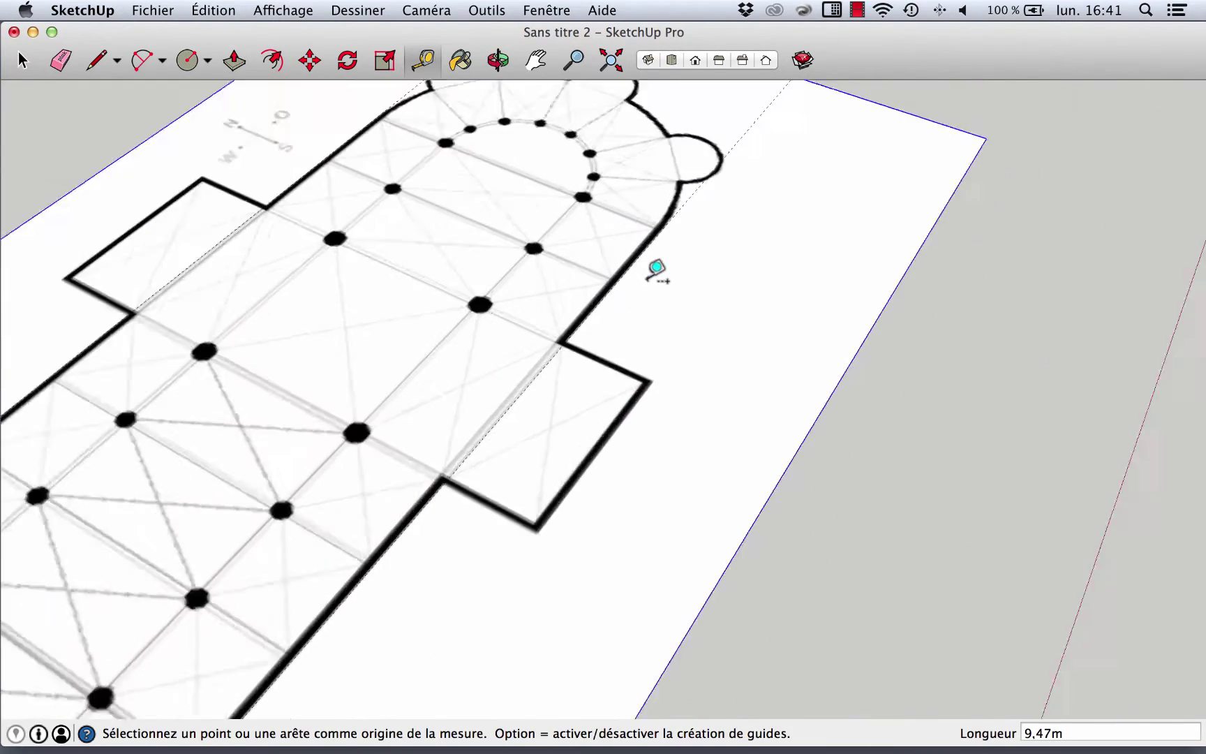
pyautogui.scroll(-3, 613, 277)
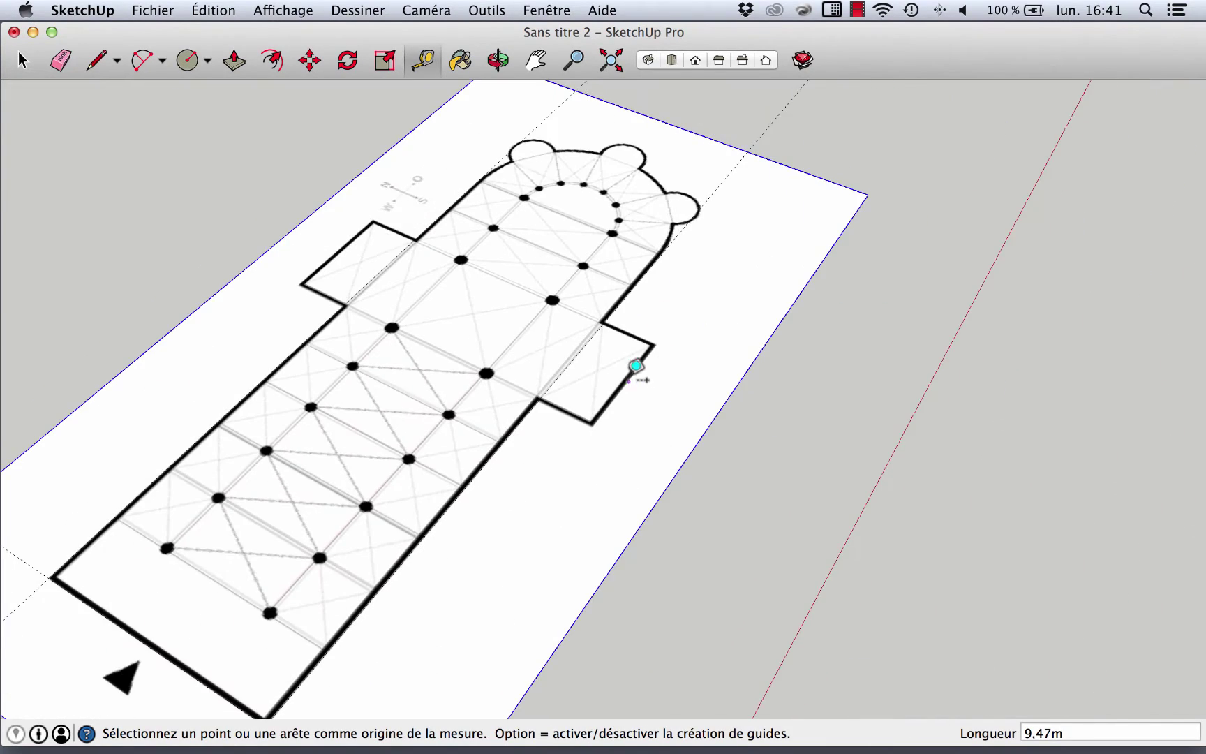
pyautogui.scroll(3, 638, 363)
pyautogui.scroll(-3, 848, 277)
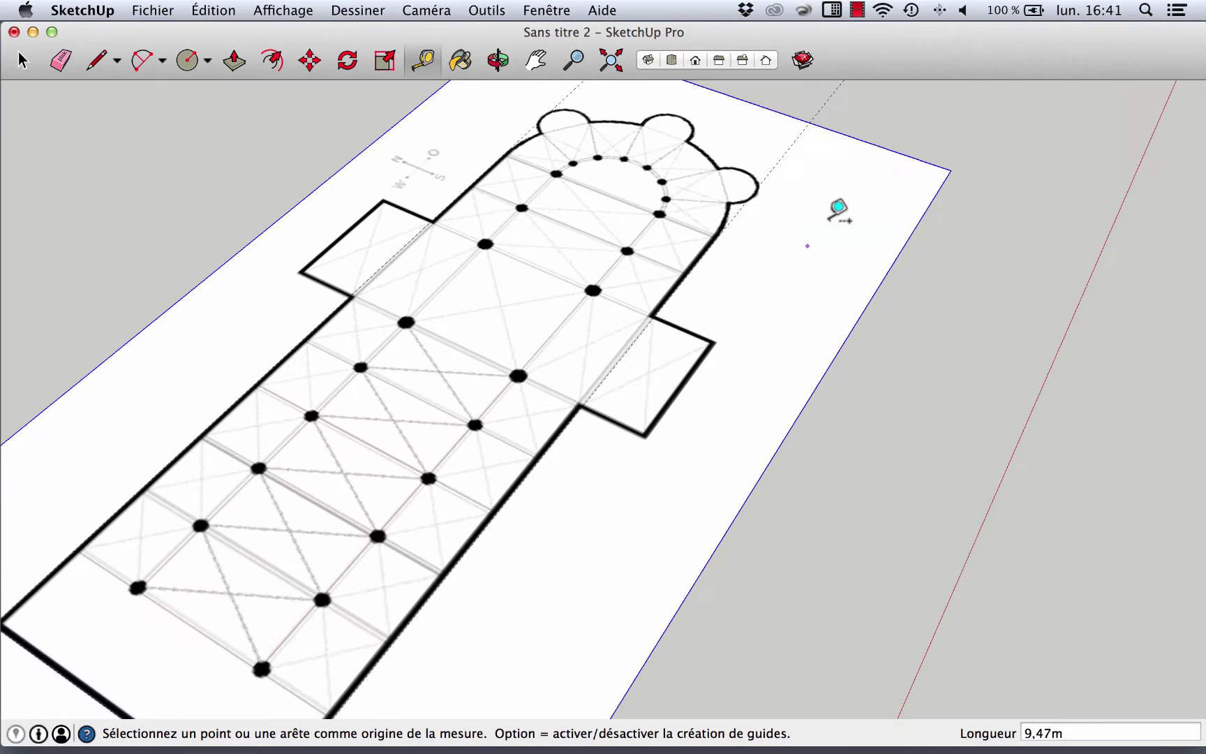
pyautogui.click(887, 140)
pyautogui.scroll(5, 701, 318)
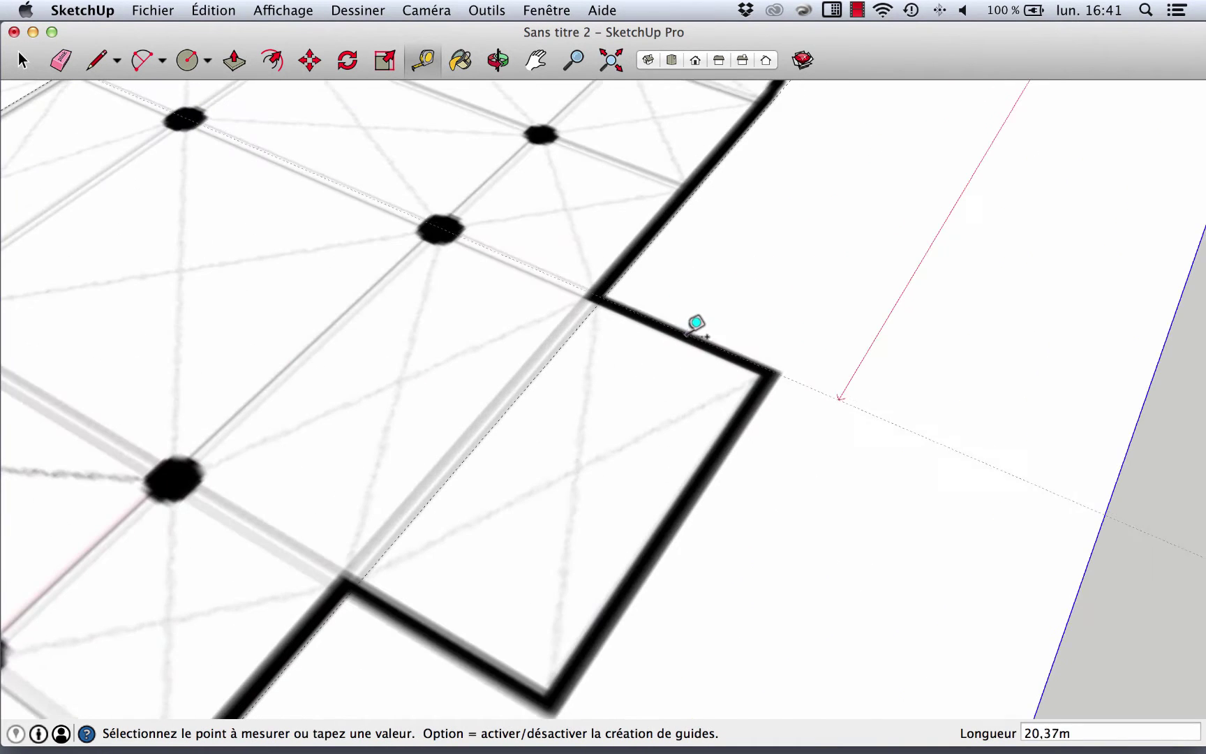
pyautogui.click(699, 320)
# Place a guide along the transept's nave-side wall, offset about 29.06 m from the image's entrance-side short edge
pyautogui.scroll(-5, 699, 315)
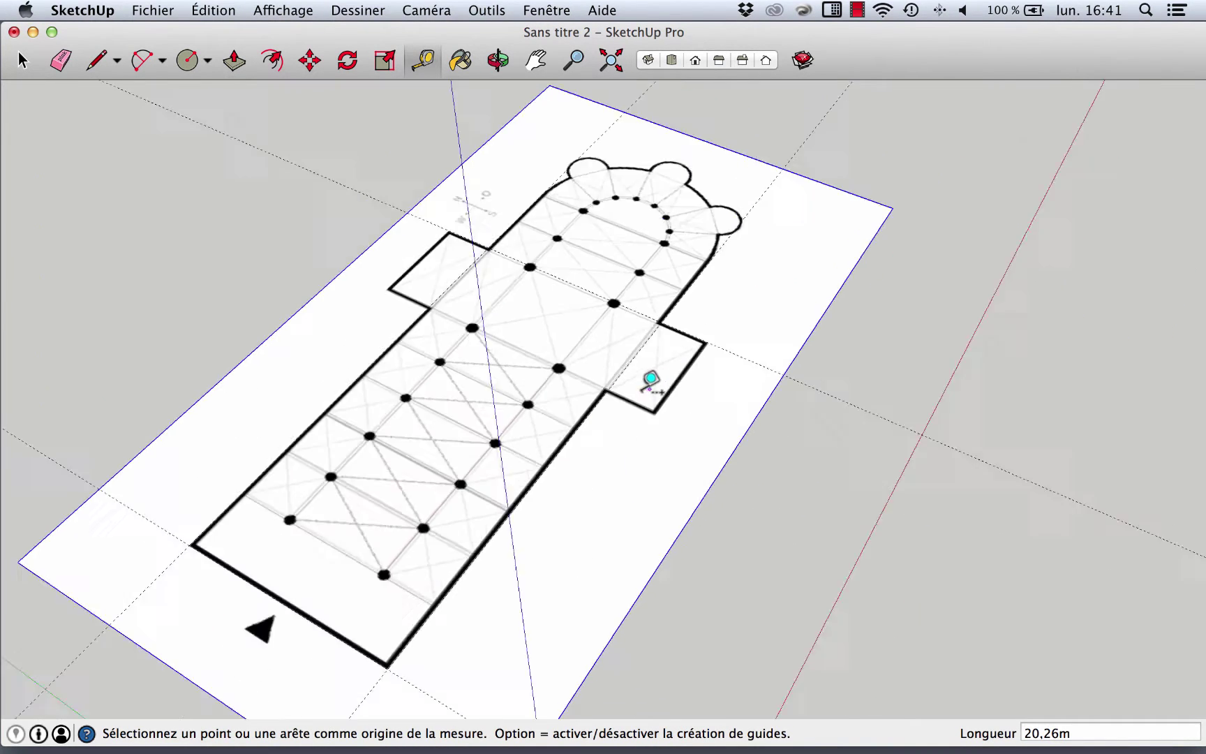
pyautogui.scroll(-5, 650, 378)
pyautogui.click(531, 589)
pyautogui.scroll(5, 637, 401)
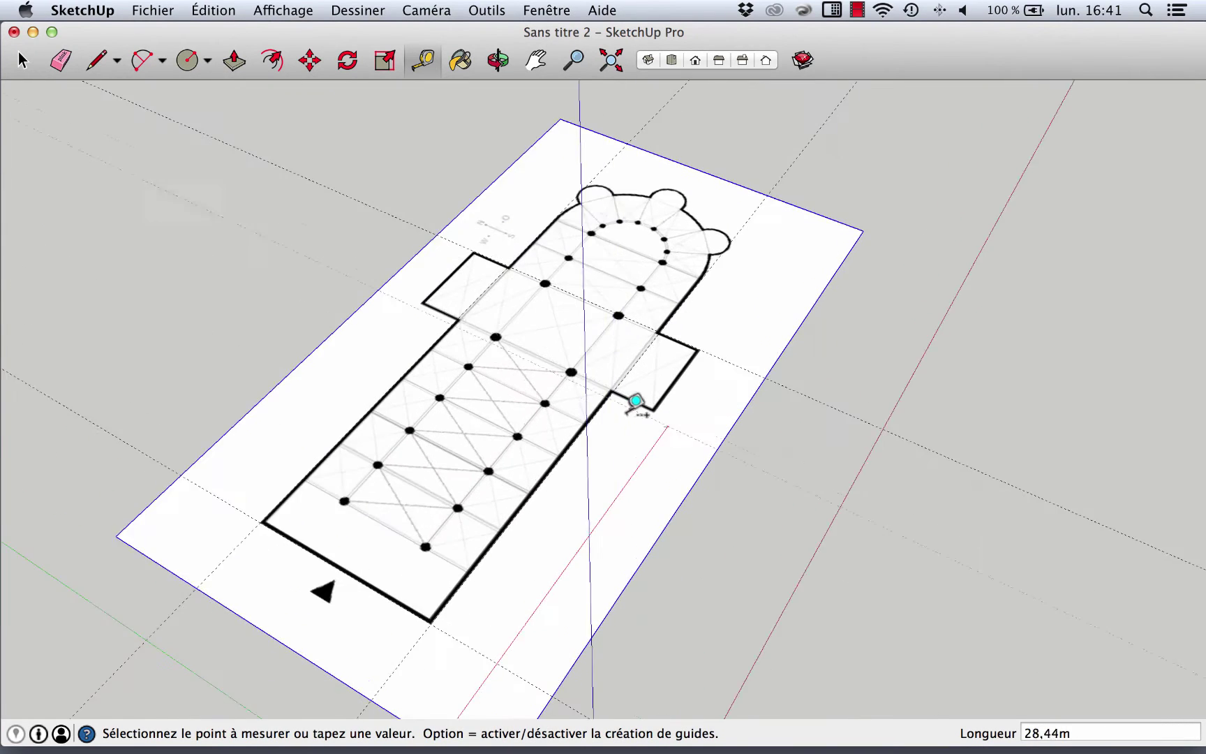
pyautogui.scroll(5, 636, 399)
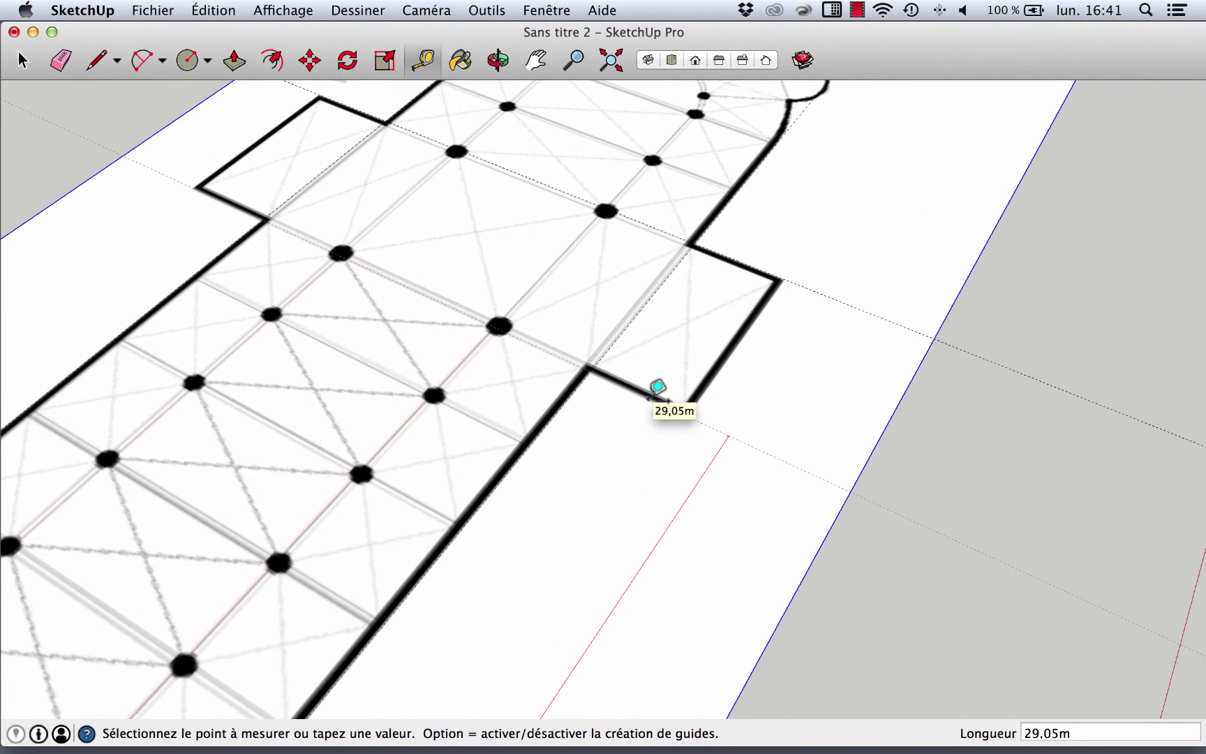
pyautogui.scroll(6, 659, 387)
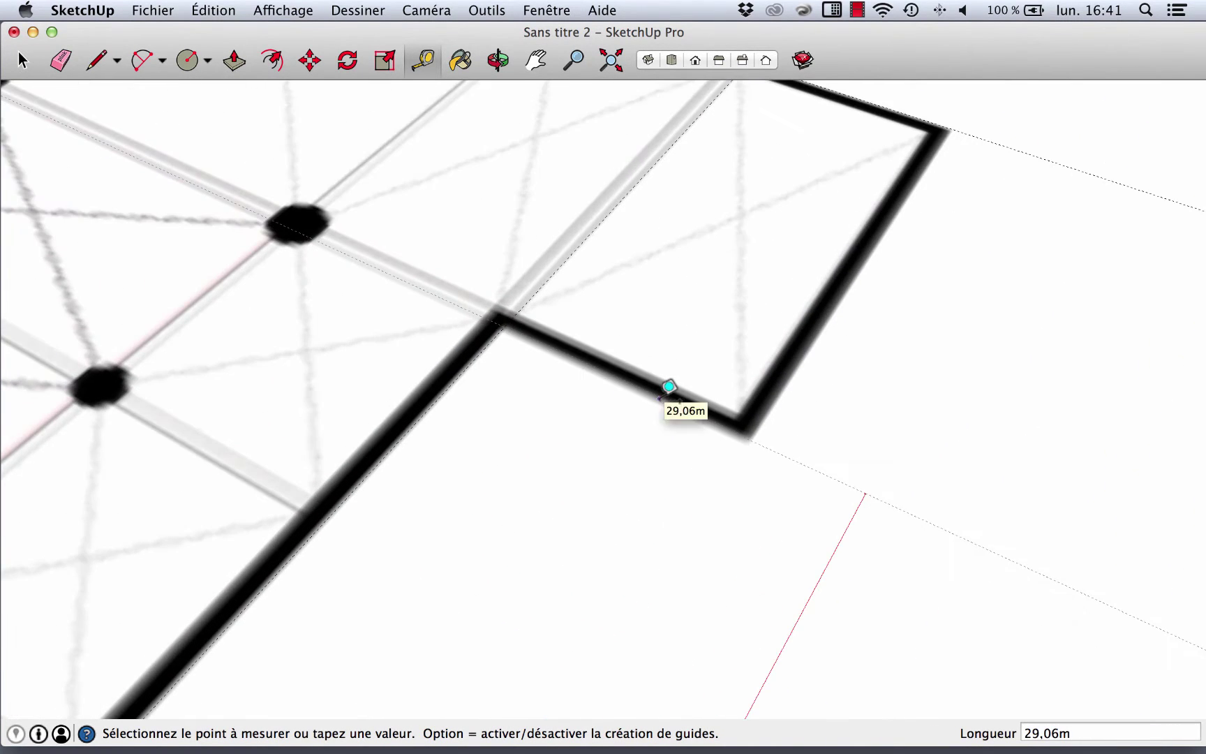
pyautogui.click(669, 385)
# Place a guide along the end wall of the transept arm away from the compass, offset about 5.73 m from the nearest long image edge
pyautogui.scroll(-6, 677, 395)
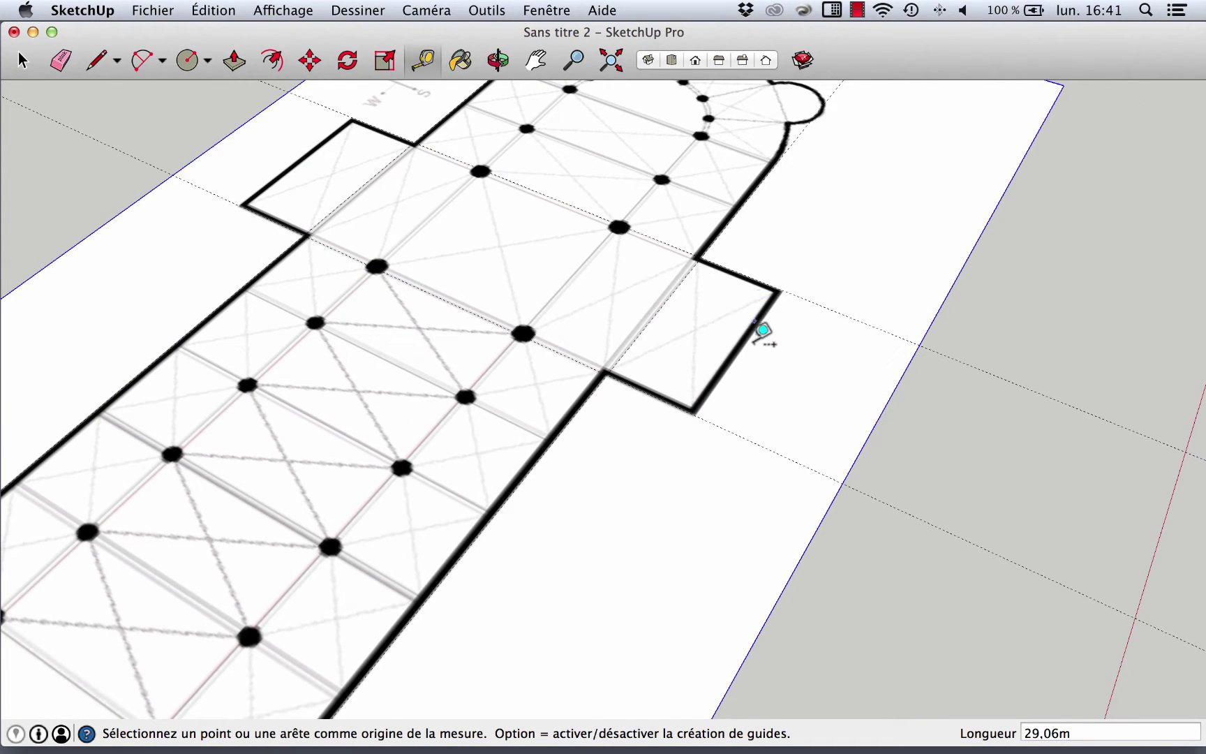
pyautogui.click(865, 441)
pyautogui.scroll(5, 755, 359)
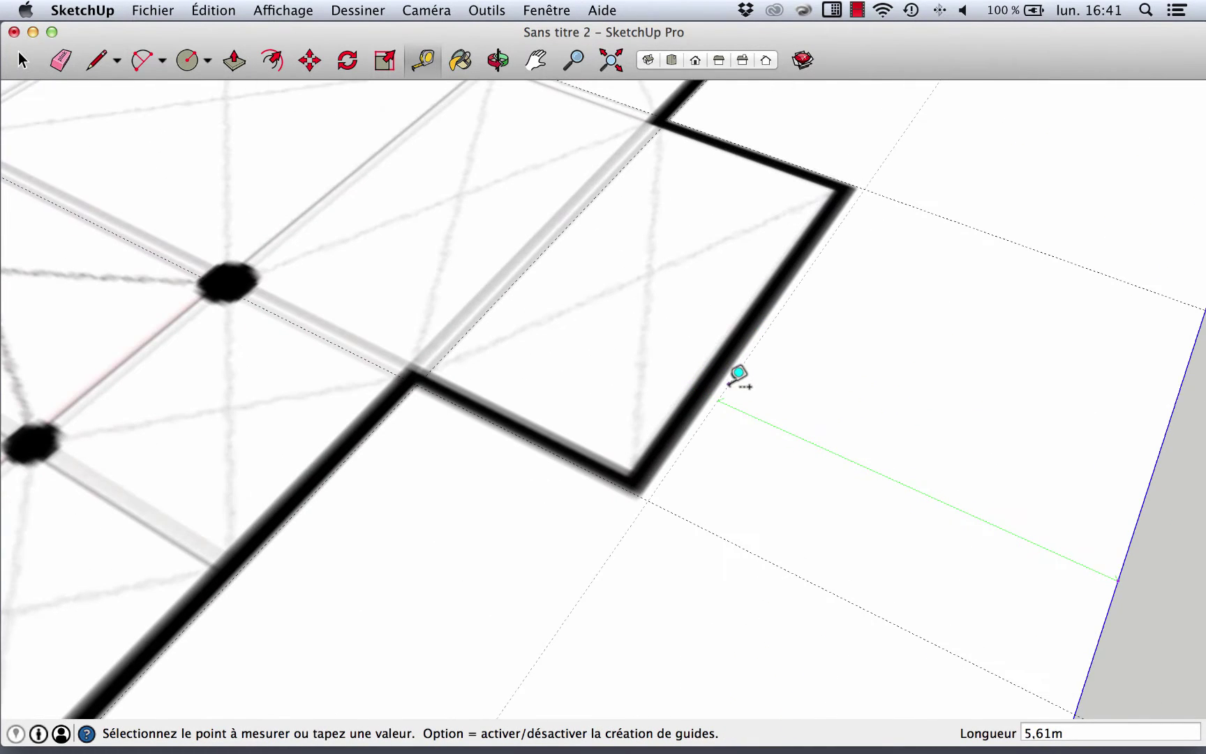
pyautogui.click(729, 371)
# Place a guide along the end wall of the compass-side transept arm, offset about 4.06 m from the nearest long image edge
pyautogui.scroll(-10, 729, 371)
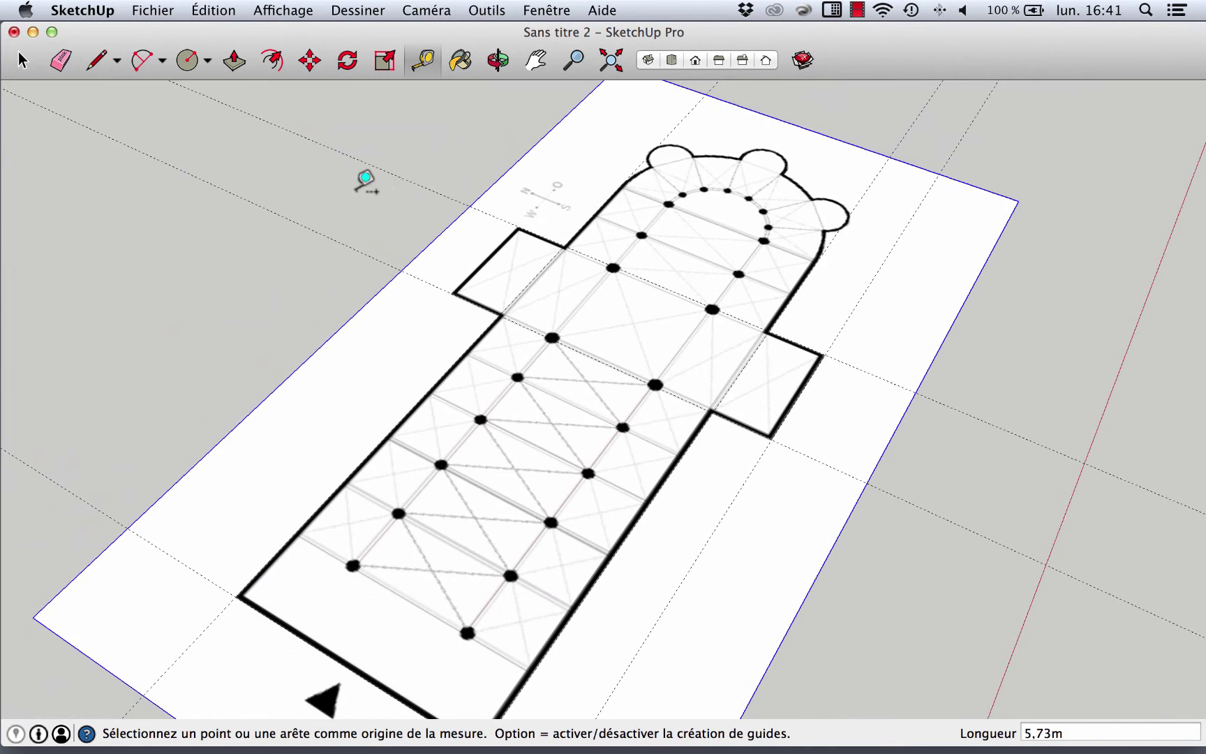
pyautogui.click(451, 221)
pyautogui.scroll(8, 496, 248)
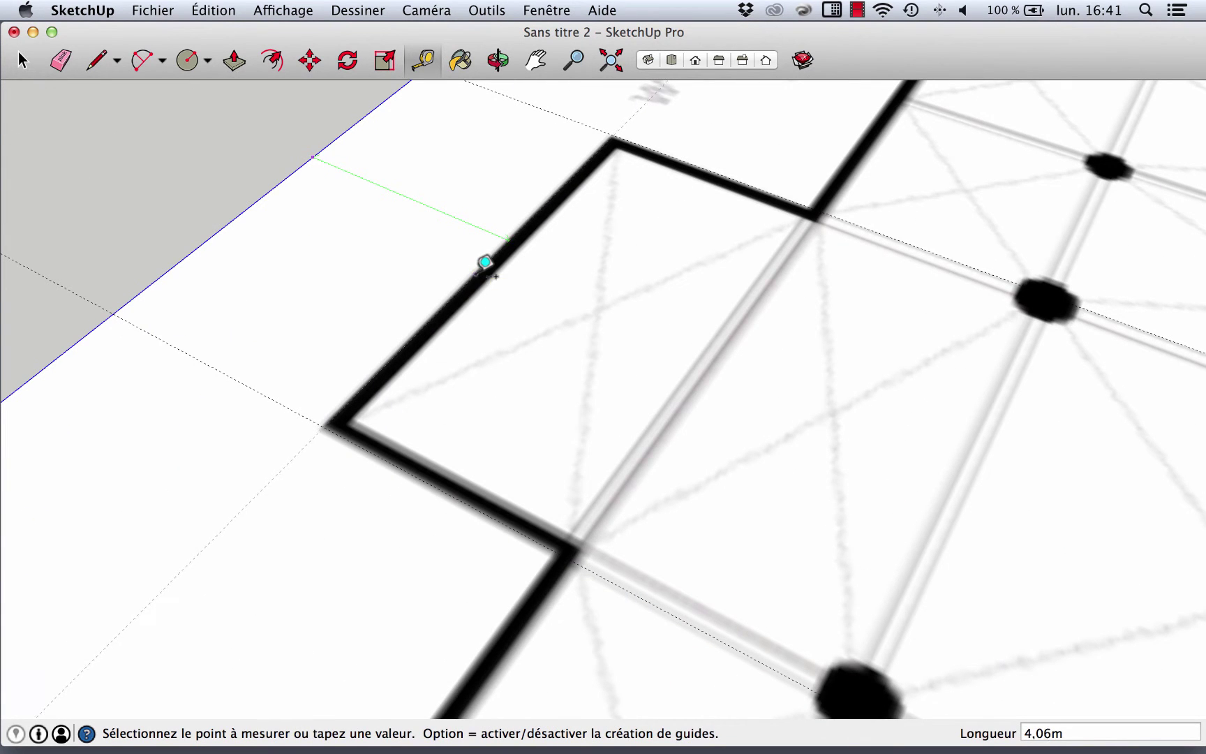
pyautogui.click(484, 266)
# Place a guide across the base of the apse where its curve begins, offset about 12.89 m from the image's apse-side short edge
pyautogui.scroll(-10, 328, 312)
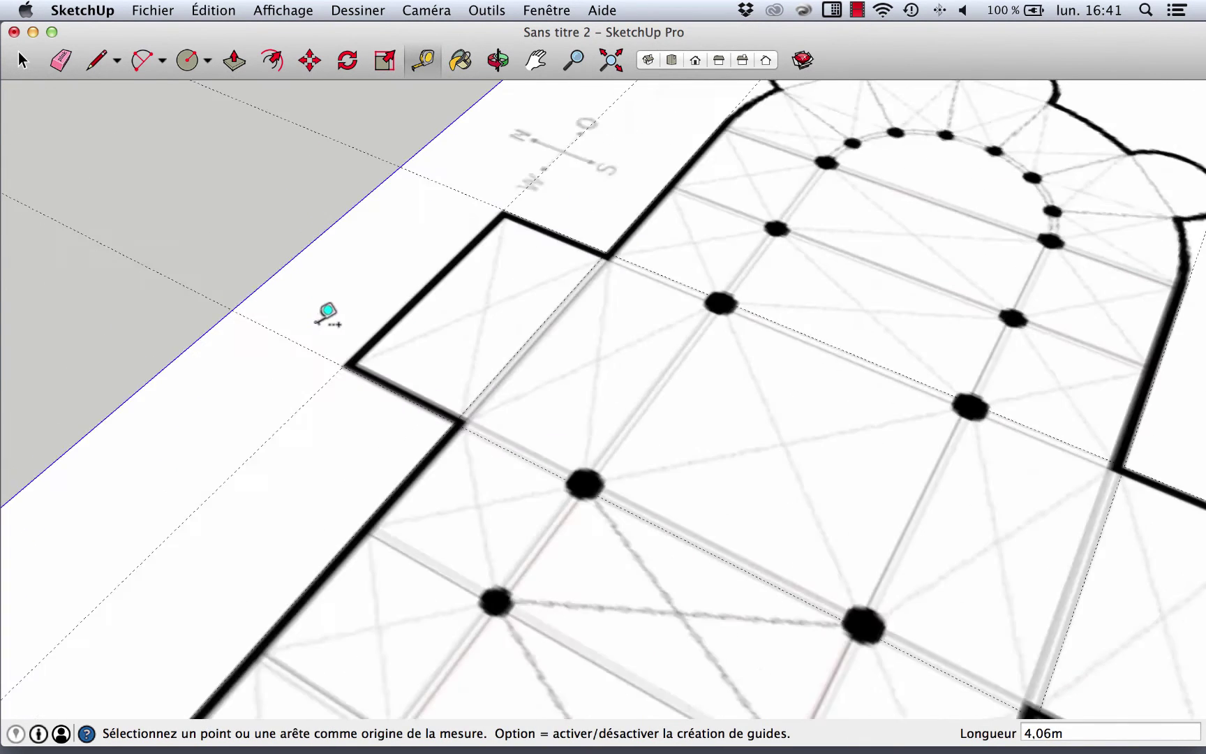
pyautogui.scroll(5, 559, 283)
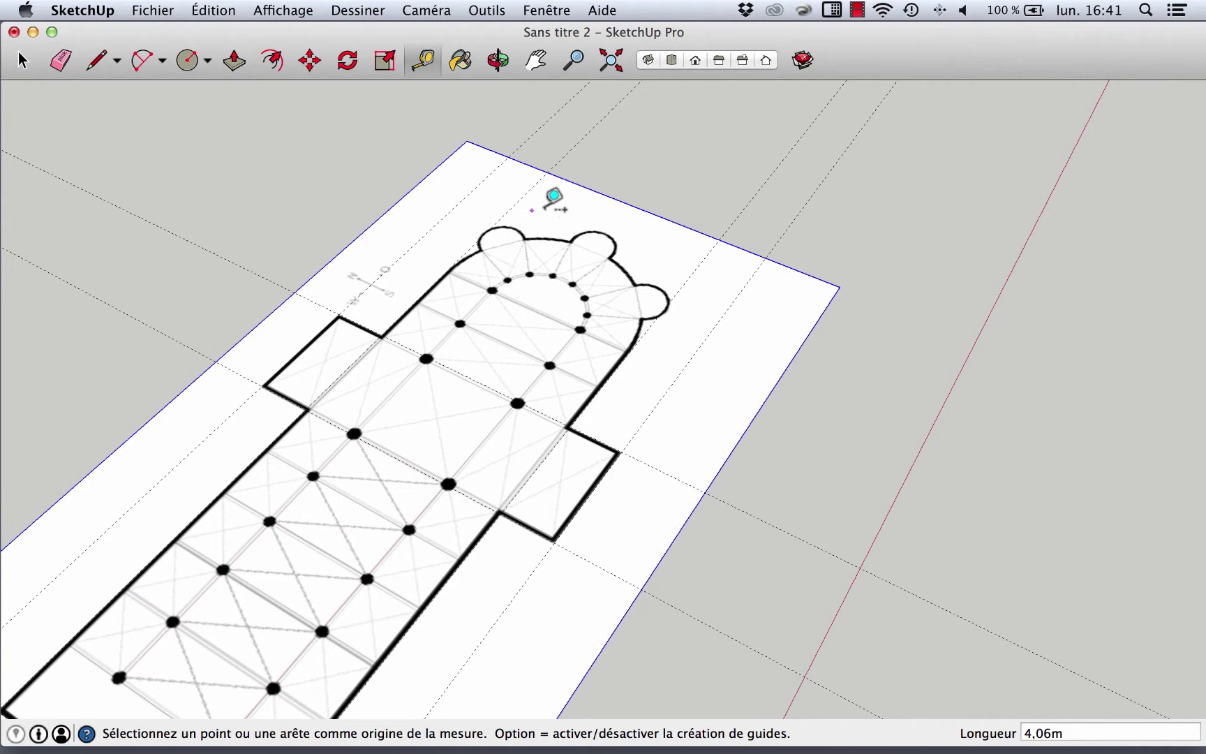
pyautogui.scroll(2, 571, 280)
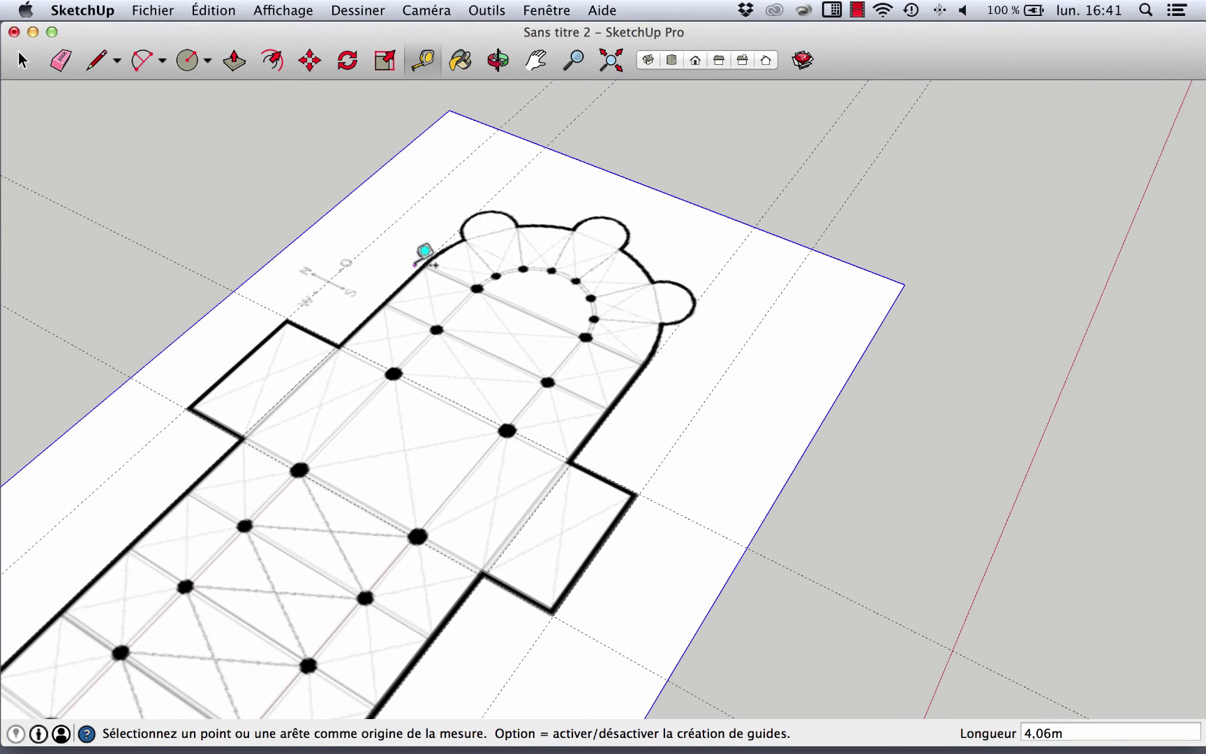
pyautogui.scroll(1, 607, 274)
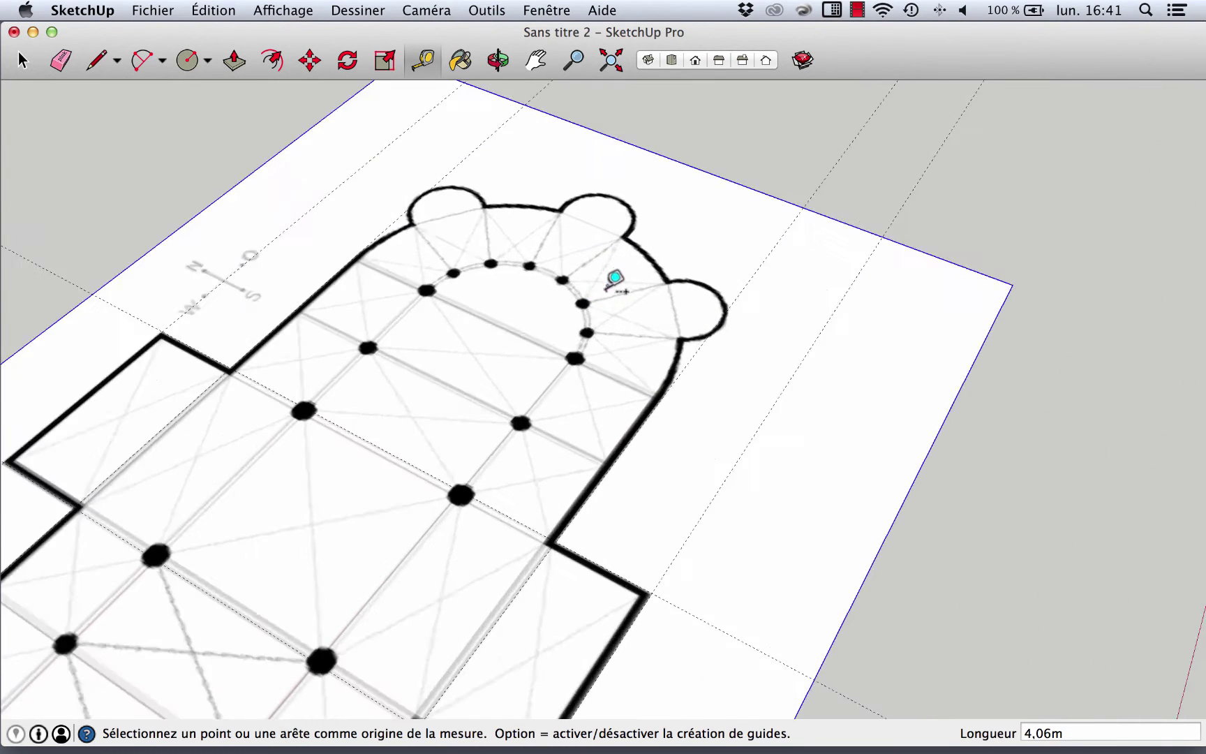
pyautogui.scroll(-3, 571, 318)
pyautogui.scroll(3, 541, 310)
pyautogui.scroll(1, 666, 339)
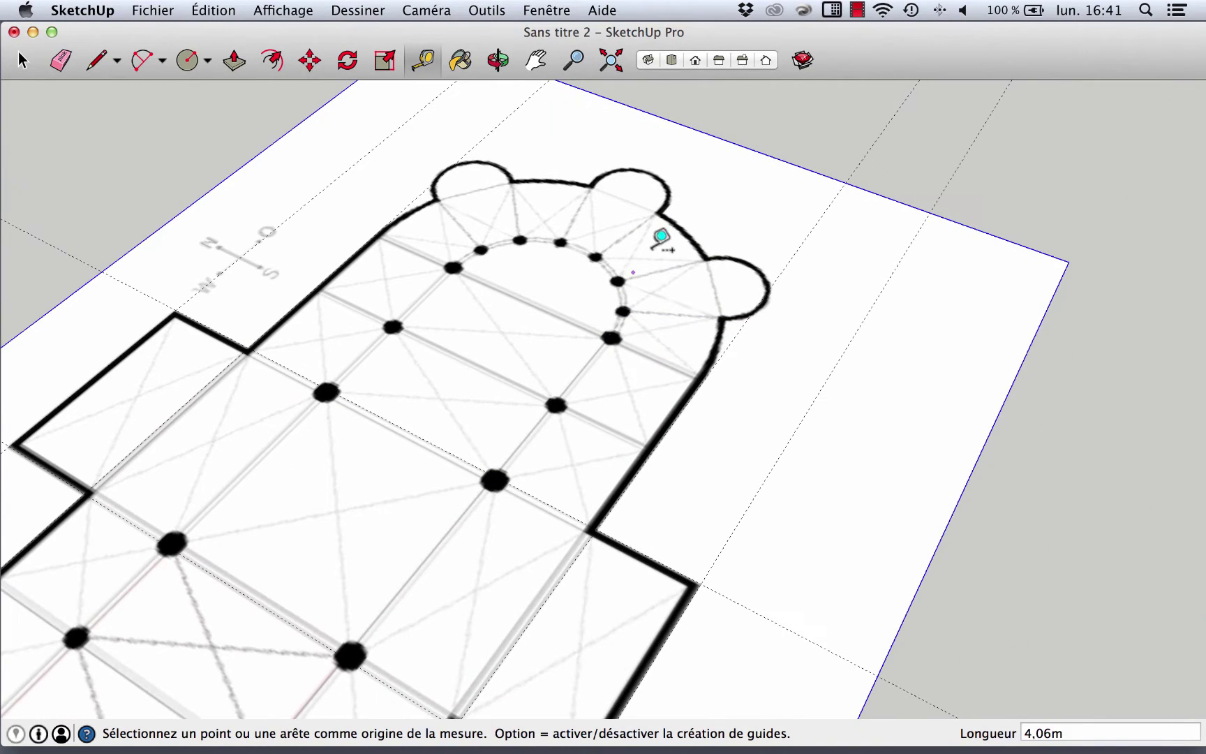
pyautogui.click(728, 124)
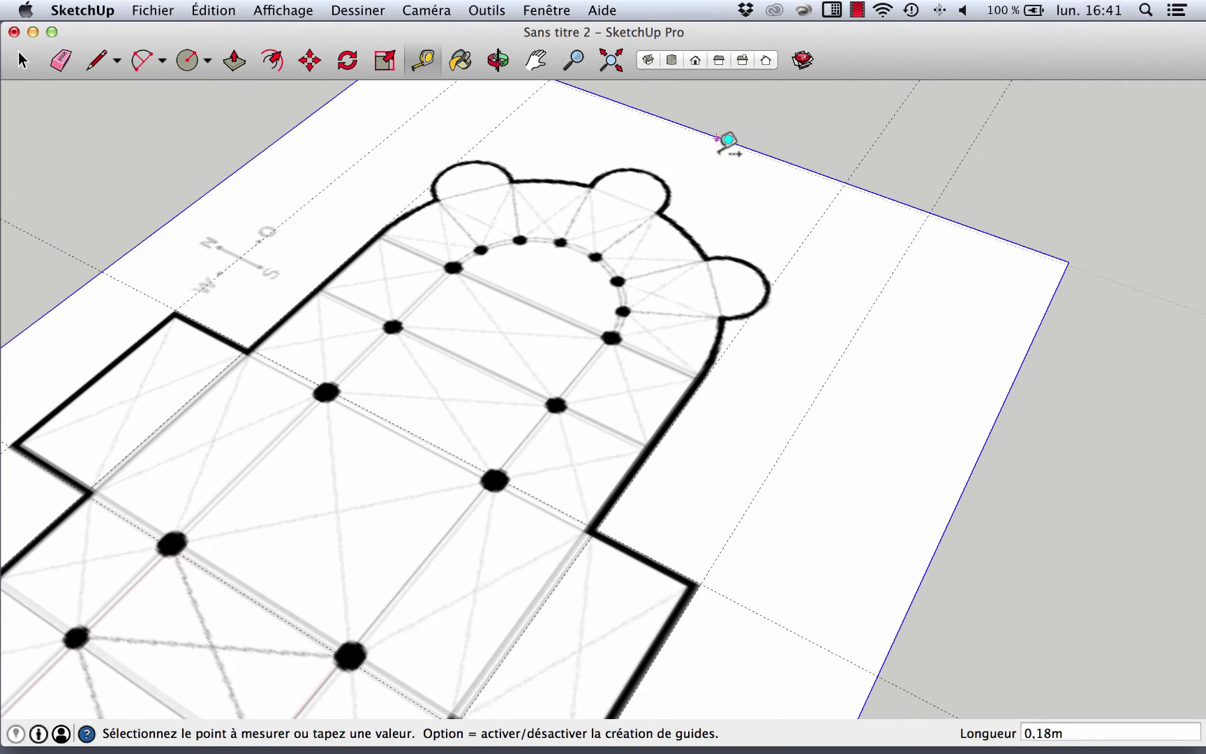
pyautogui.scroll(4, 732, 367)
pyautogui.scroll(-4, 689, 355)
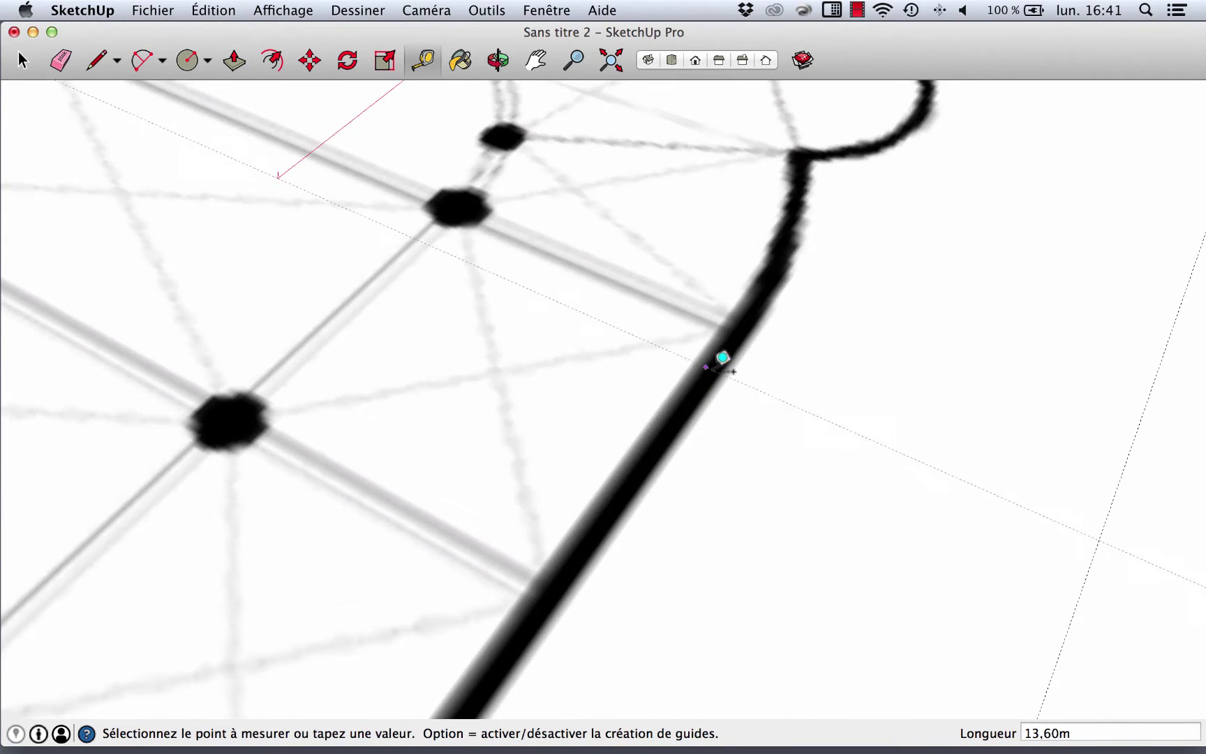
pyautogui.scroll(5, 738, 353)
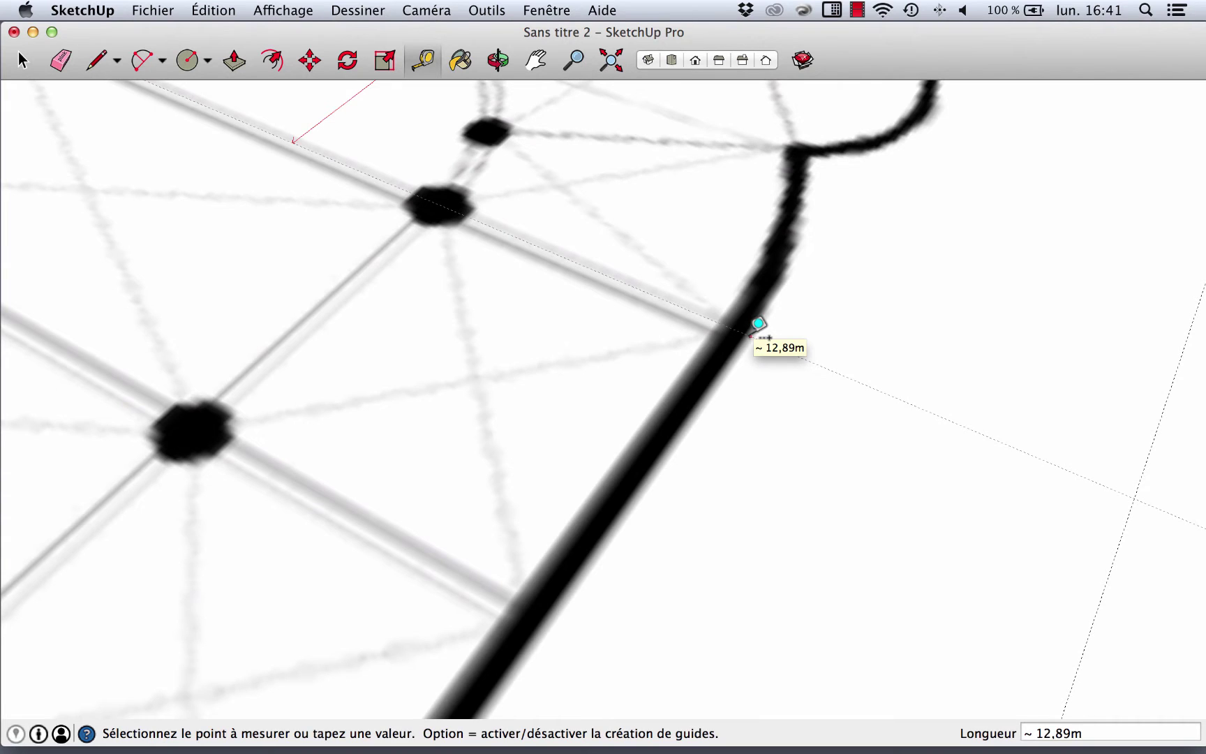
pyautogui.click(758, 323)
pyautogui.scroll(-10, 431, 178)
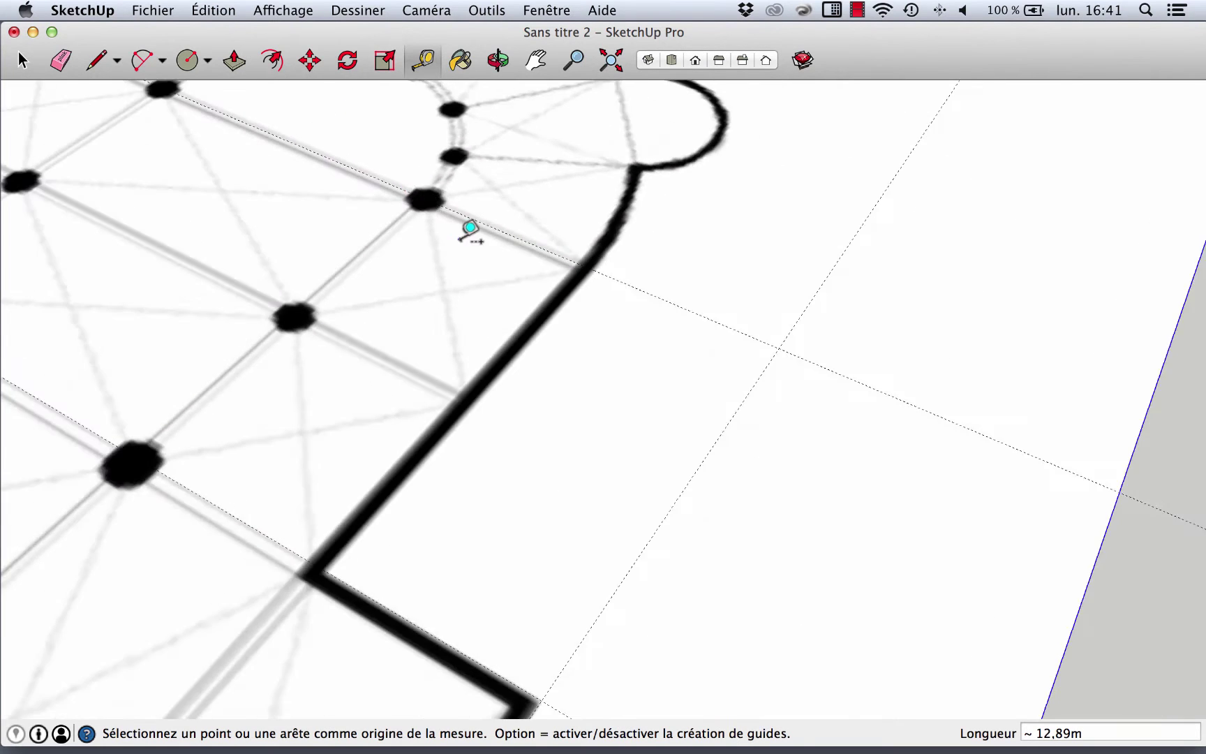
pyautogui.scroll(3, 526, 187)
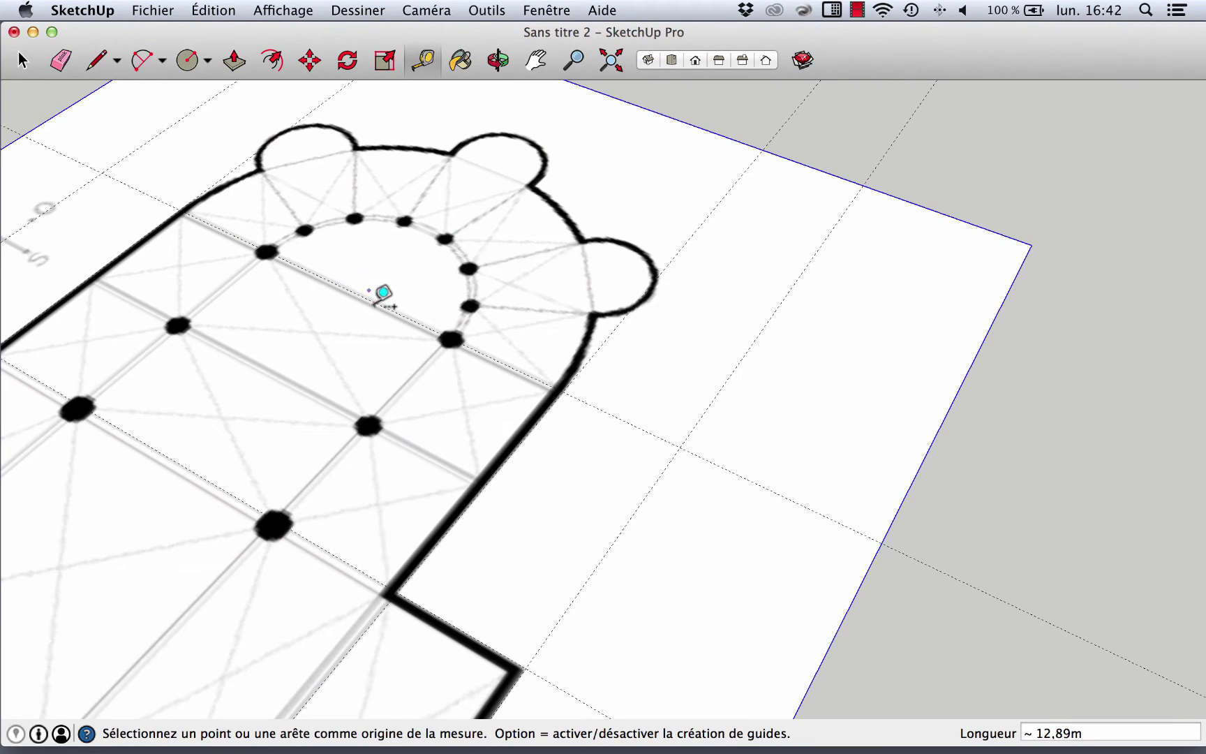
pyautogui.scroll(-4, 638, 199)
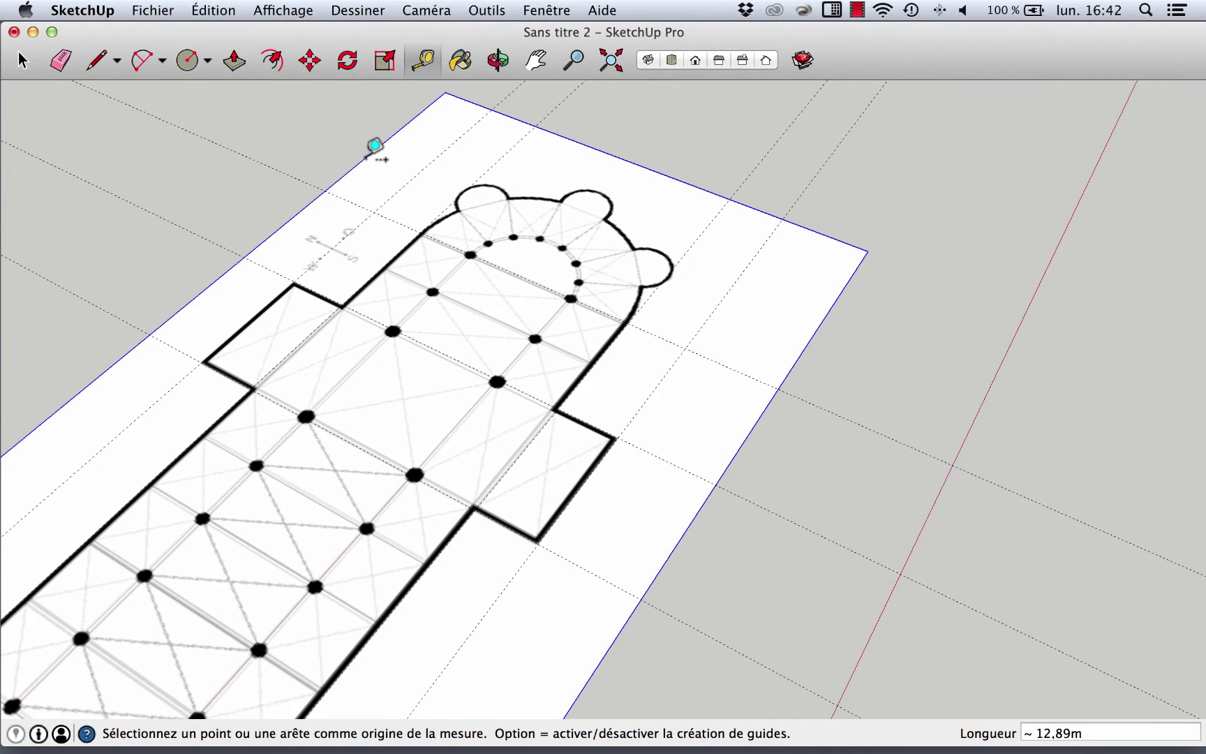
pyautogui.click(375, 145)
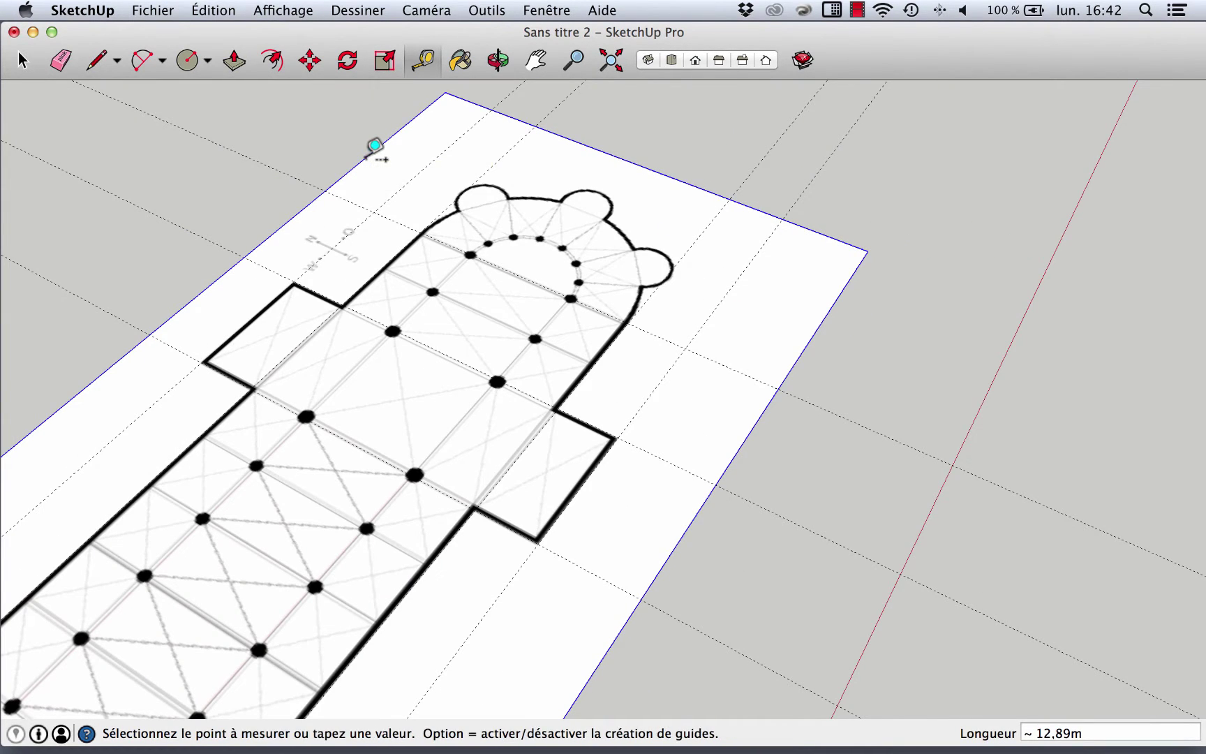
pyautogui.scroll(6, 597, 180)
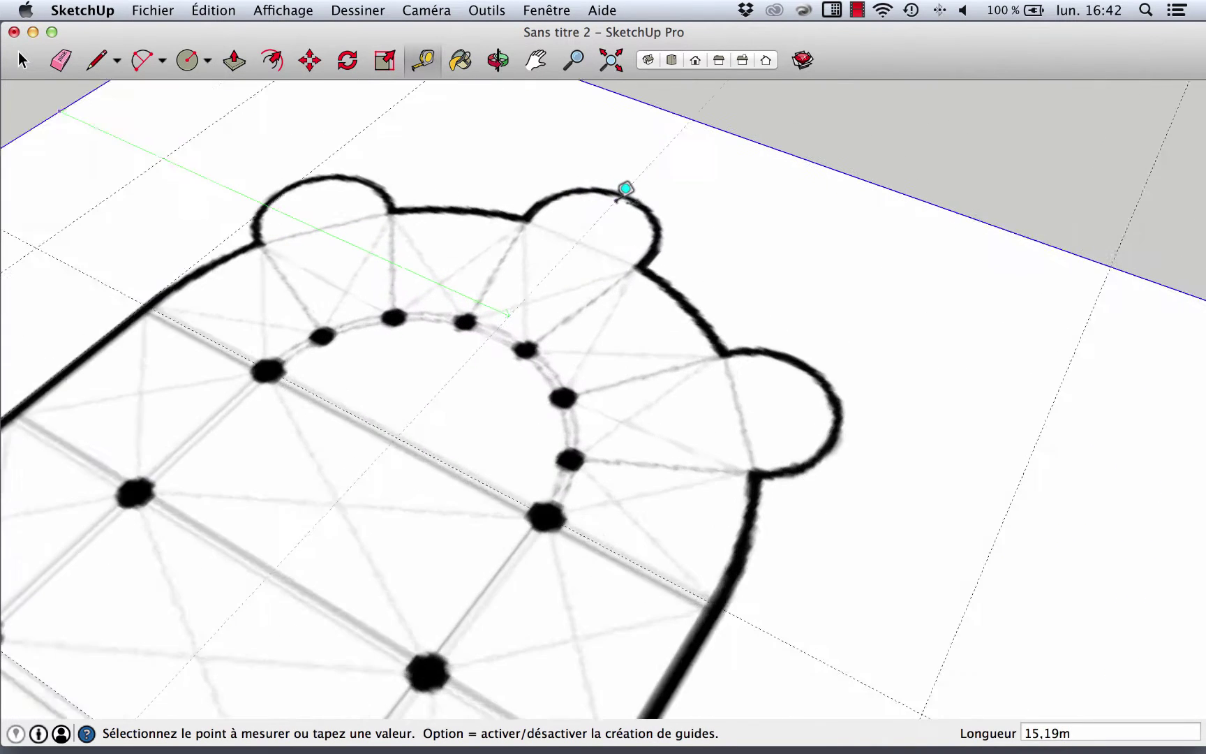
pyautogui.scroll(-2, 628, 188)
pyautogui.scroll(3, 638, 184)
pyautogui.scroll(-3, 639, 183)
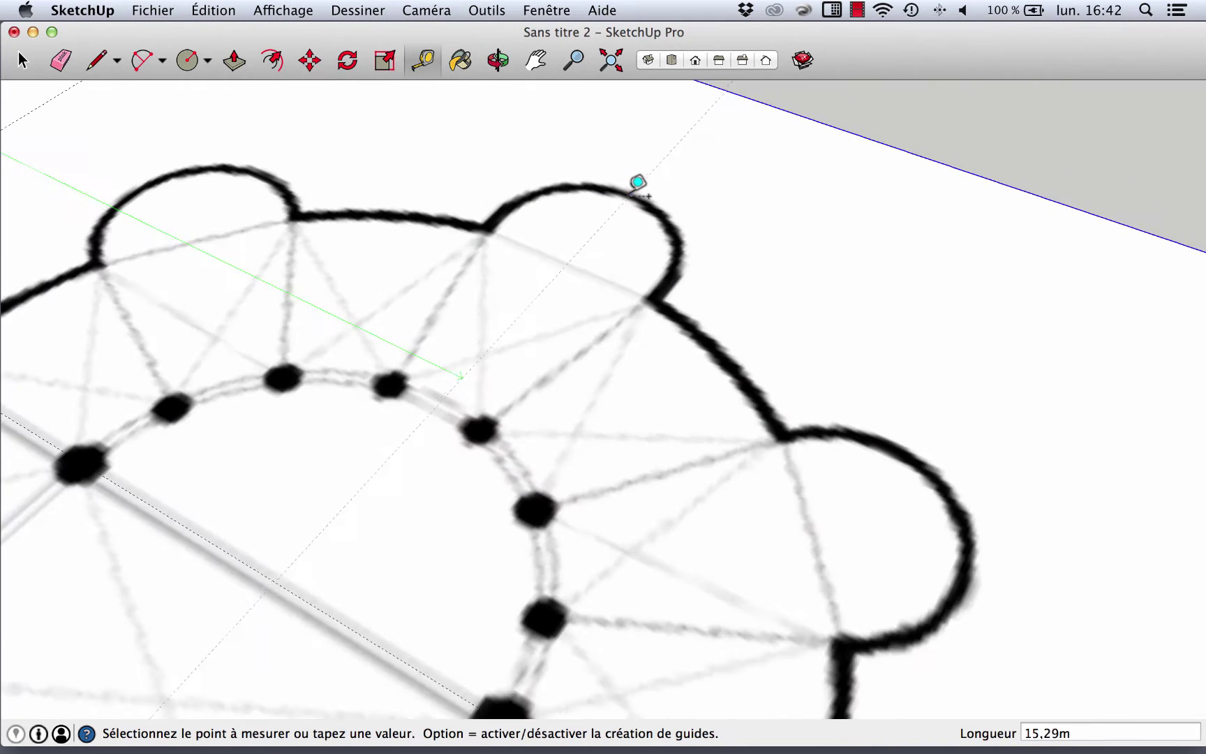
pyautogui.scroll(3, 638, 183)
pyautogui.scroll(2, 638, 183)
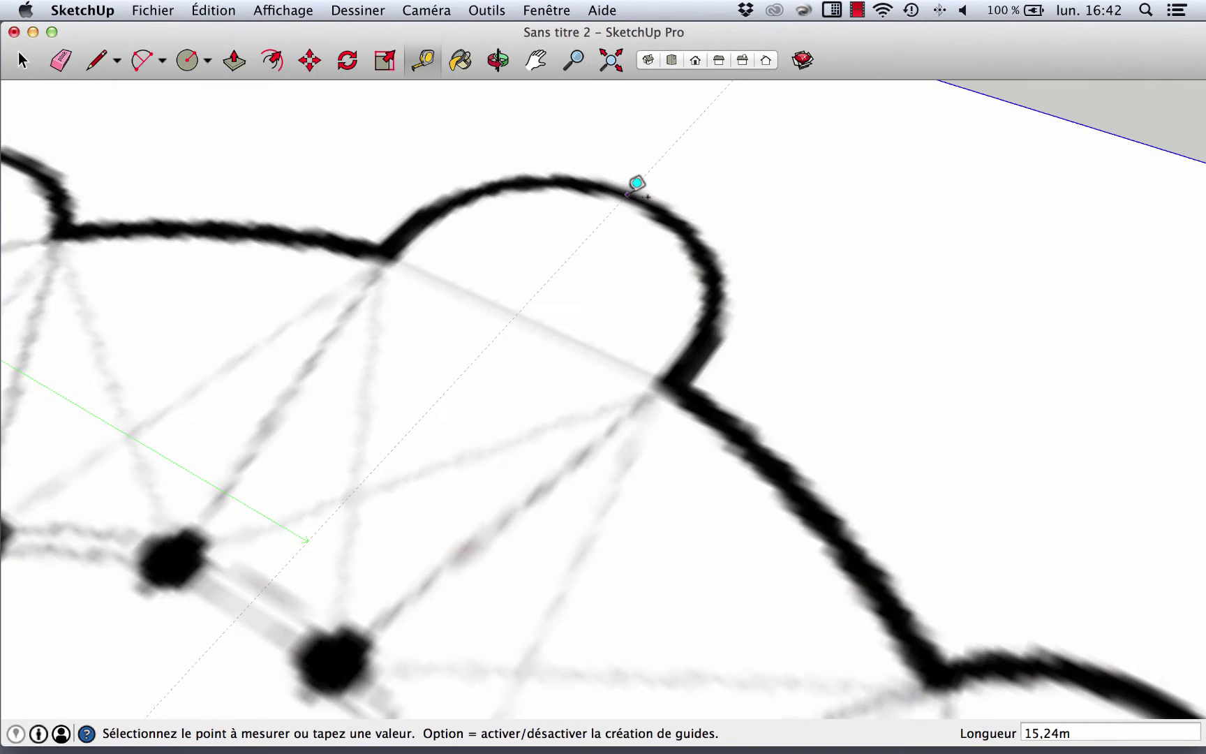
pyautogui.scroll(2, 649, 180)
pyautogui.scroll(-4, 642, 180)
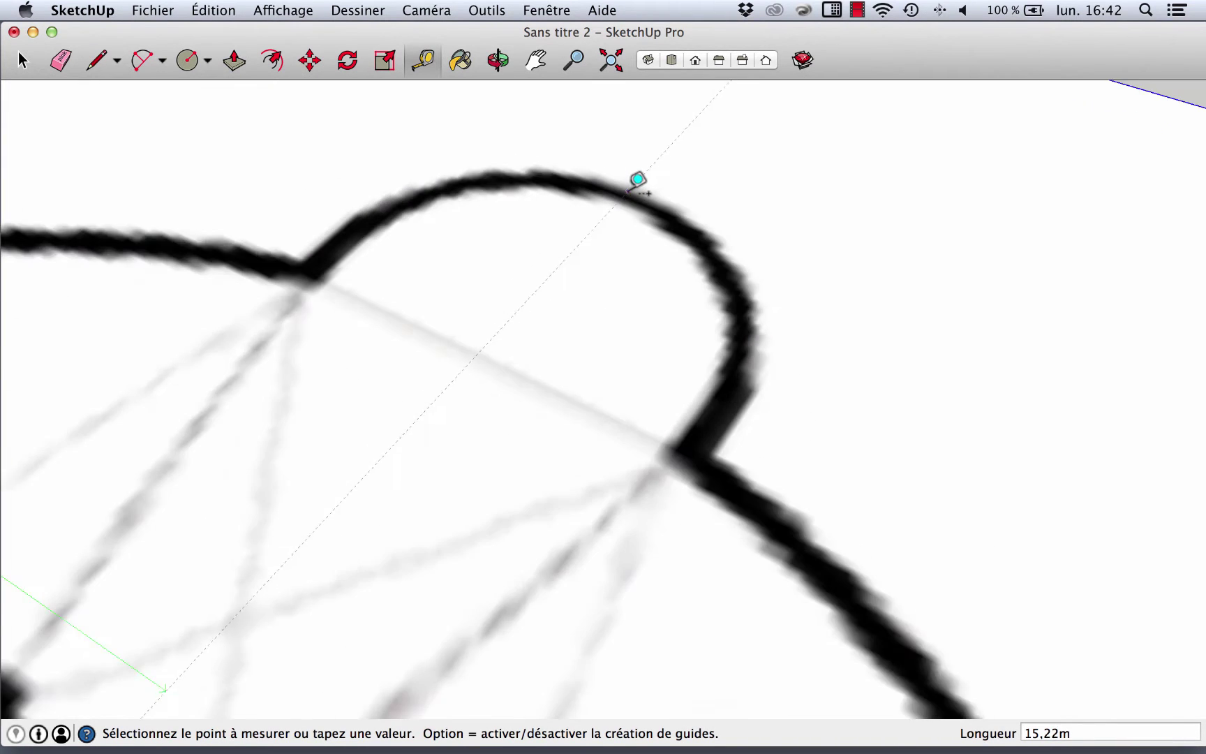
pyautogui.scroll(-4, 635, 181)
pyautogui.scroll(3, 634, 180)
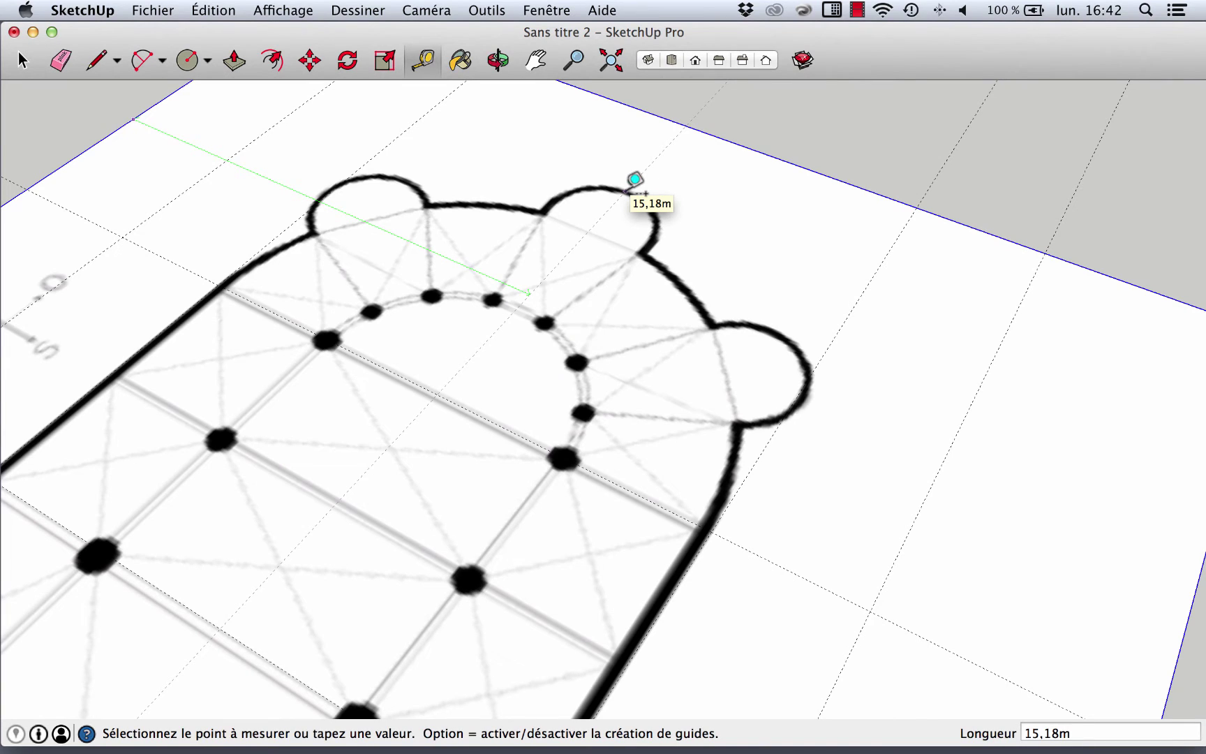
pyautogui.click(634, 180)
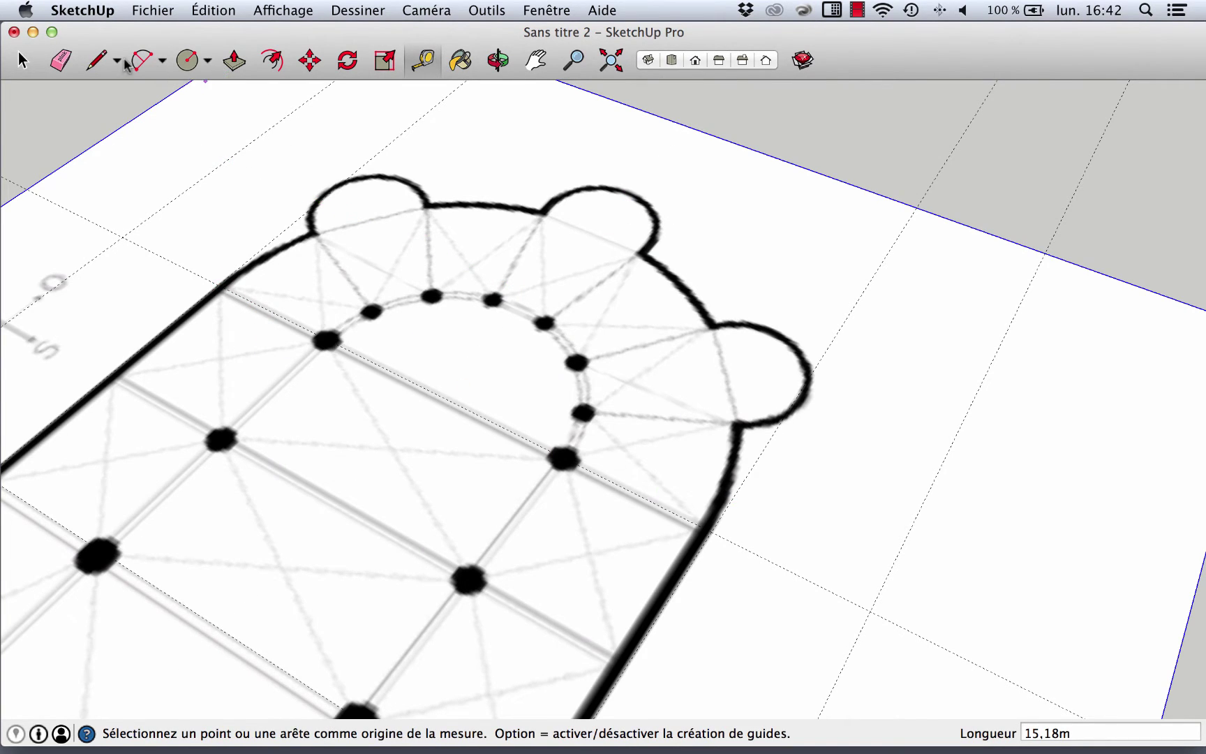
# Draw a line across the apse base, joining the guide intersections at the two outer side walls
pyautogui.click(98, 61)
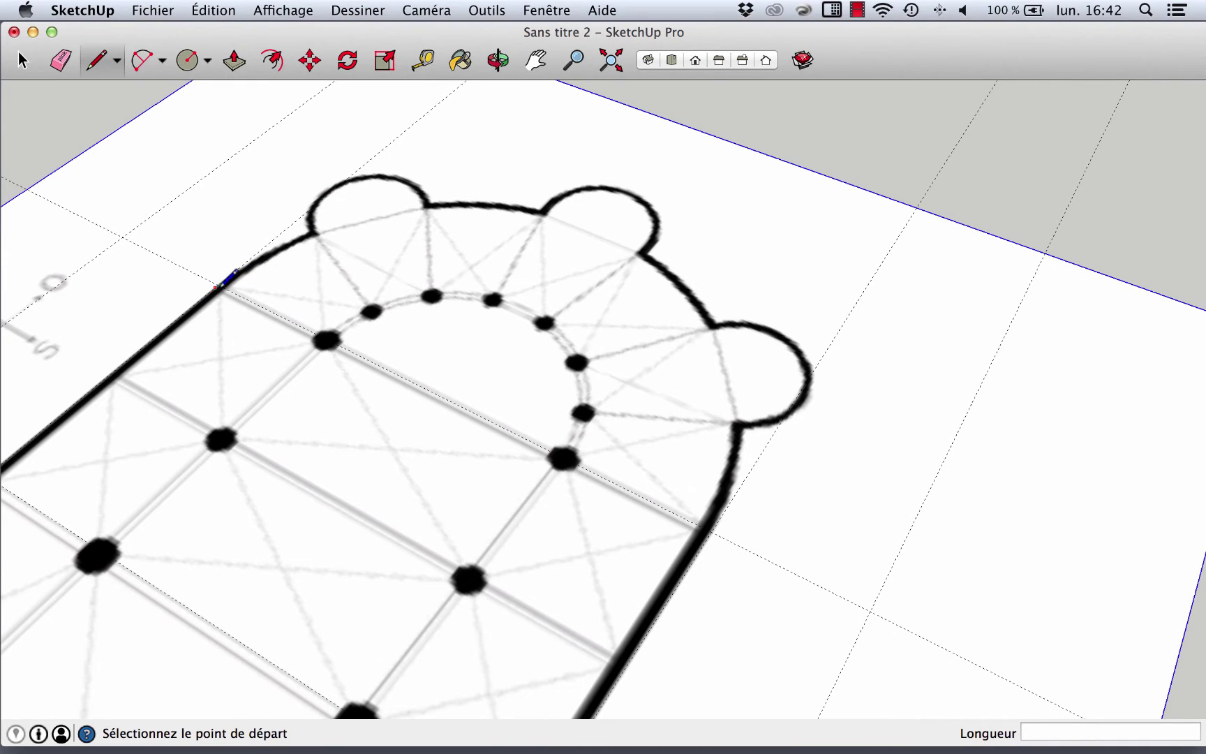
pyautogui.click(219, 285)
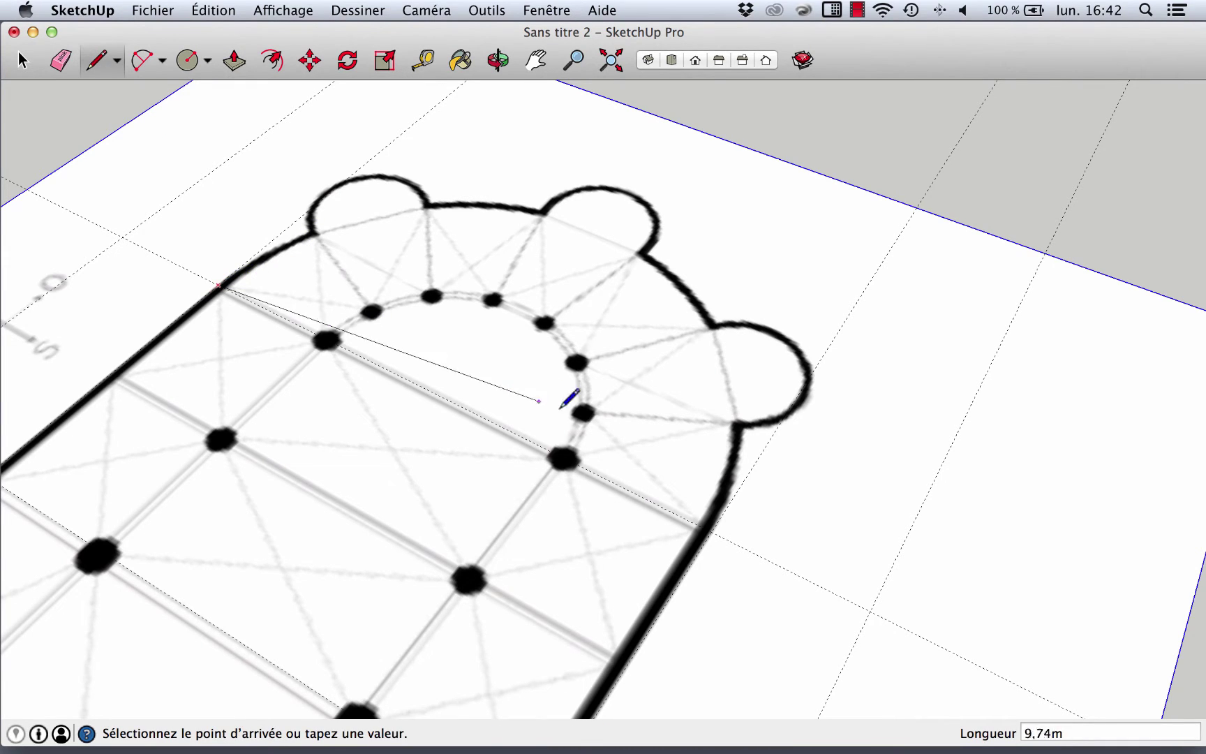
pyautogui.click(709, 527)
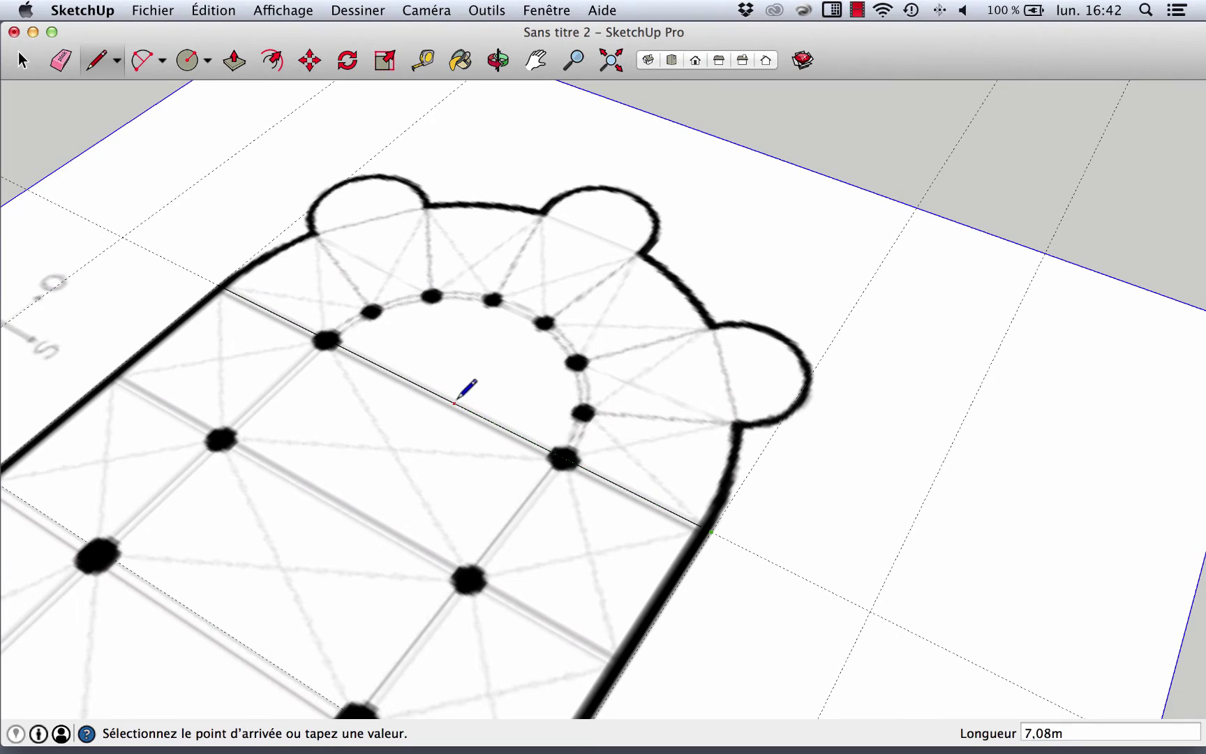
pyautogui.press('Escape')
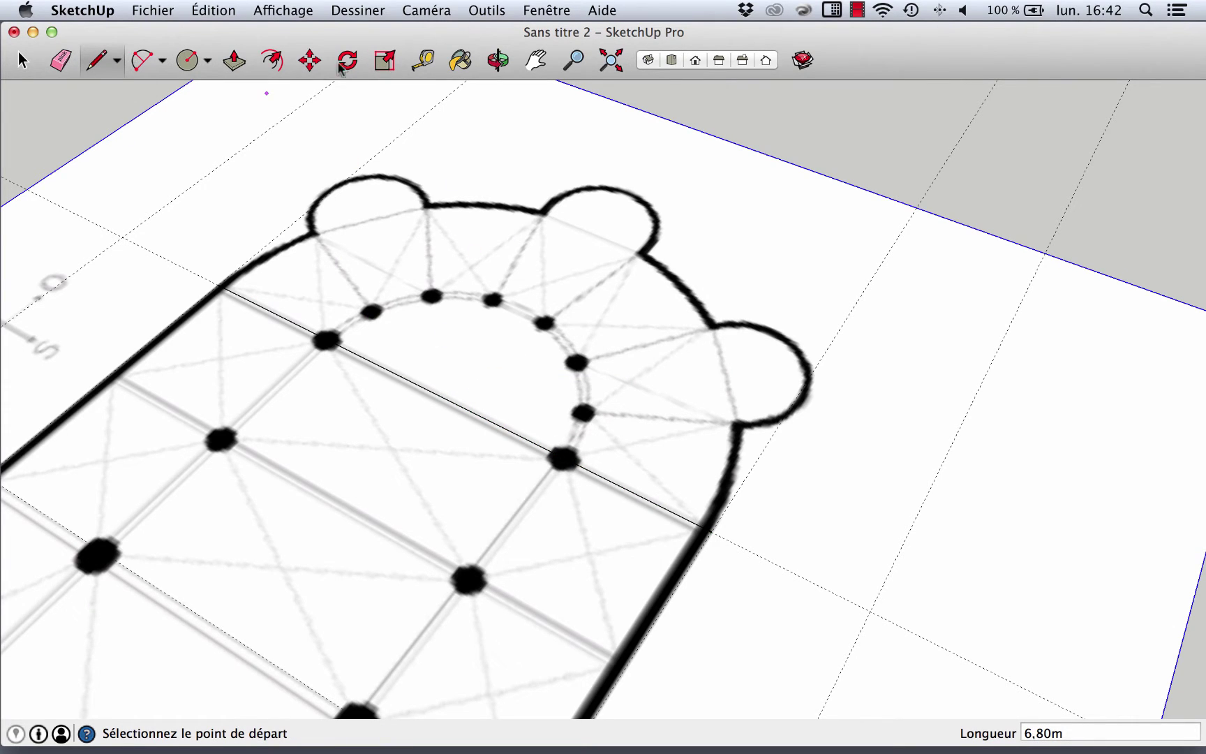
# Place a central-axis guide through the midpoint of the apse base line, offset about 15.28 m from the compass-side long image edge
pyautogui.click(425, 61)
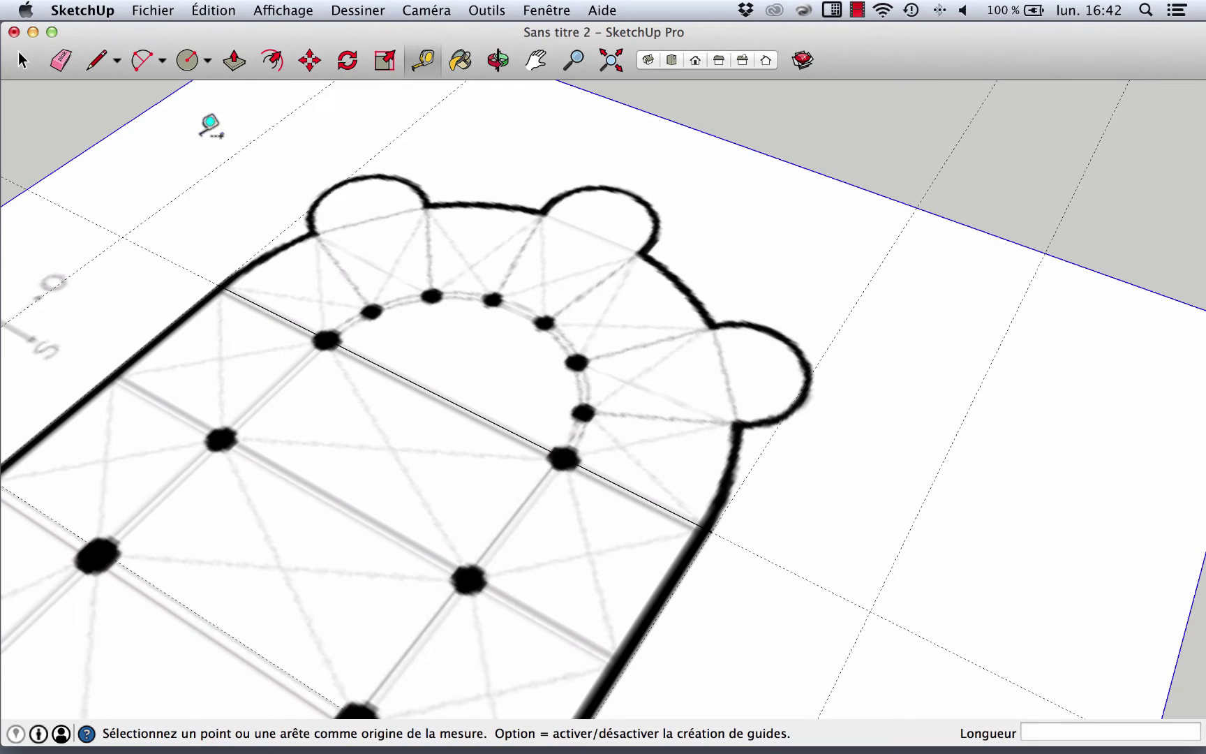
pyautogui.click(115, 126)
pyautogui.scroll(-1, 265, 279)
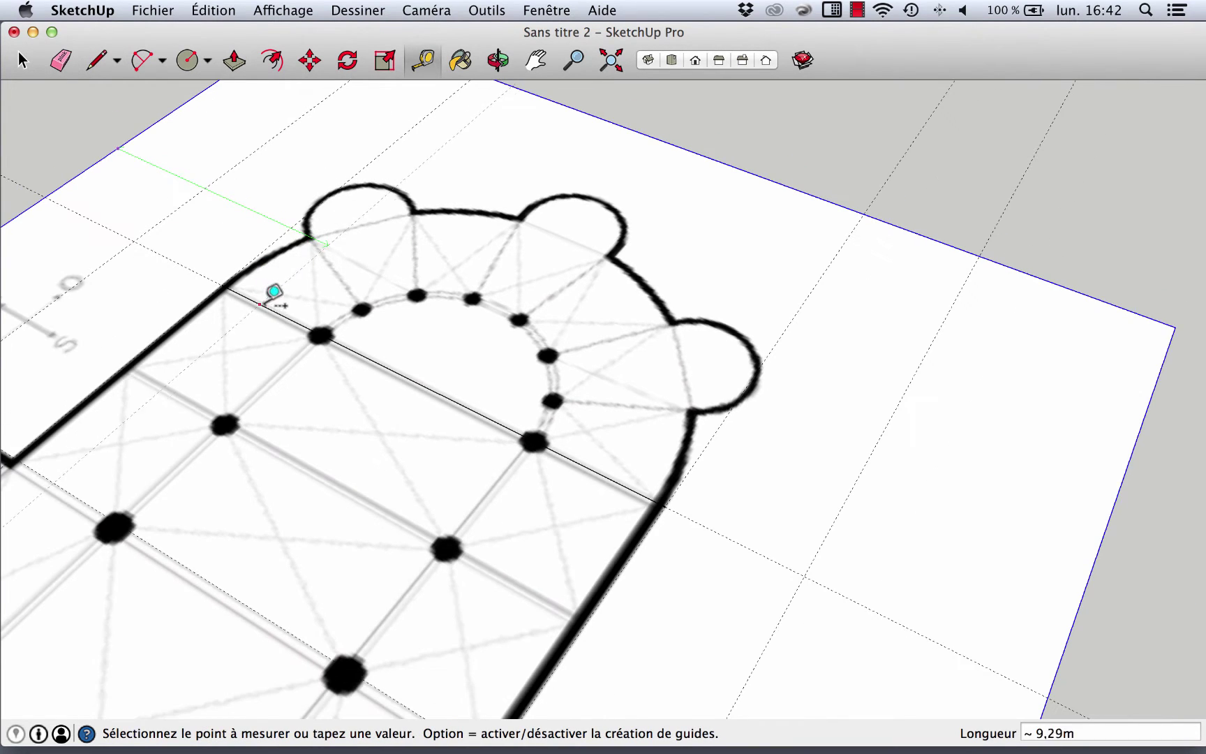
pyautogui.click(429, 381)
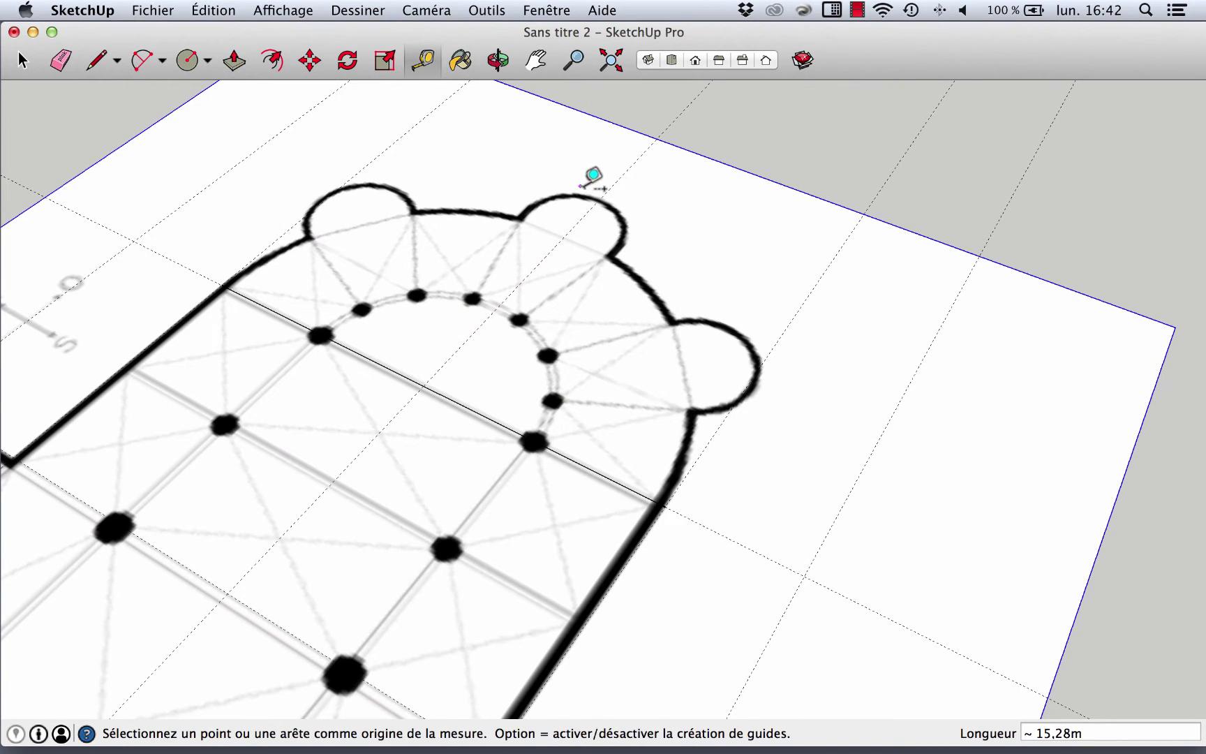
# Examine how the guides line up with the plan's nave, transept and apse
pyautogui.scroll(-5, 586, 223)
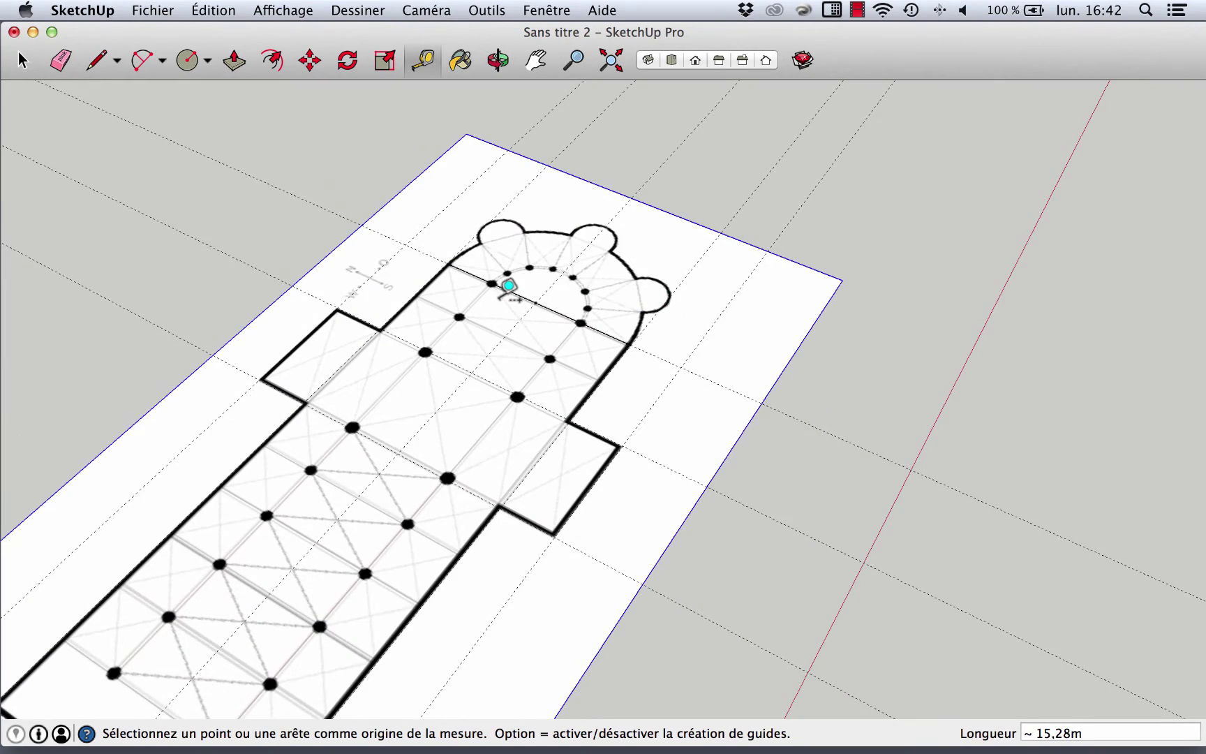
pyautogui.scroll(-4, 580, 259)
pyautogui.scroll(4, 471, 315)
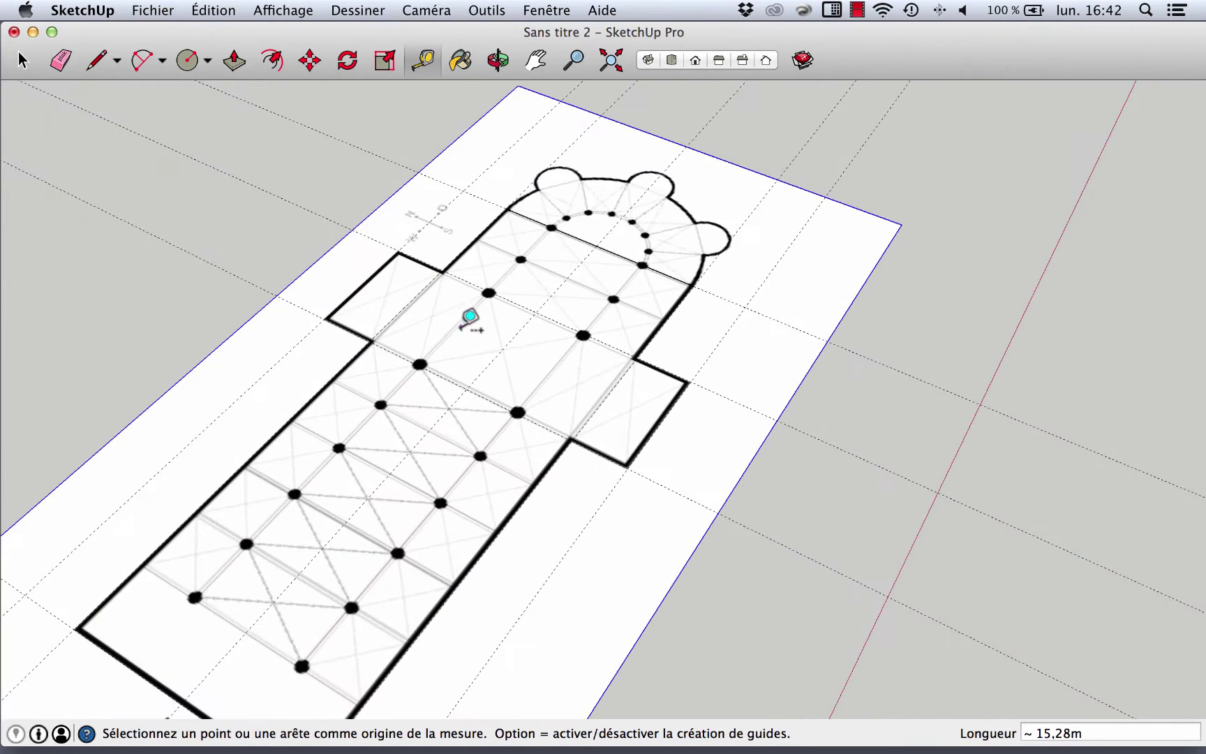
pyautogui.scroll(3, 638, 194)
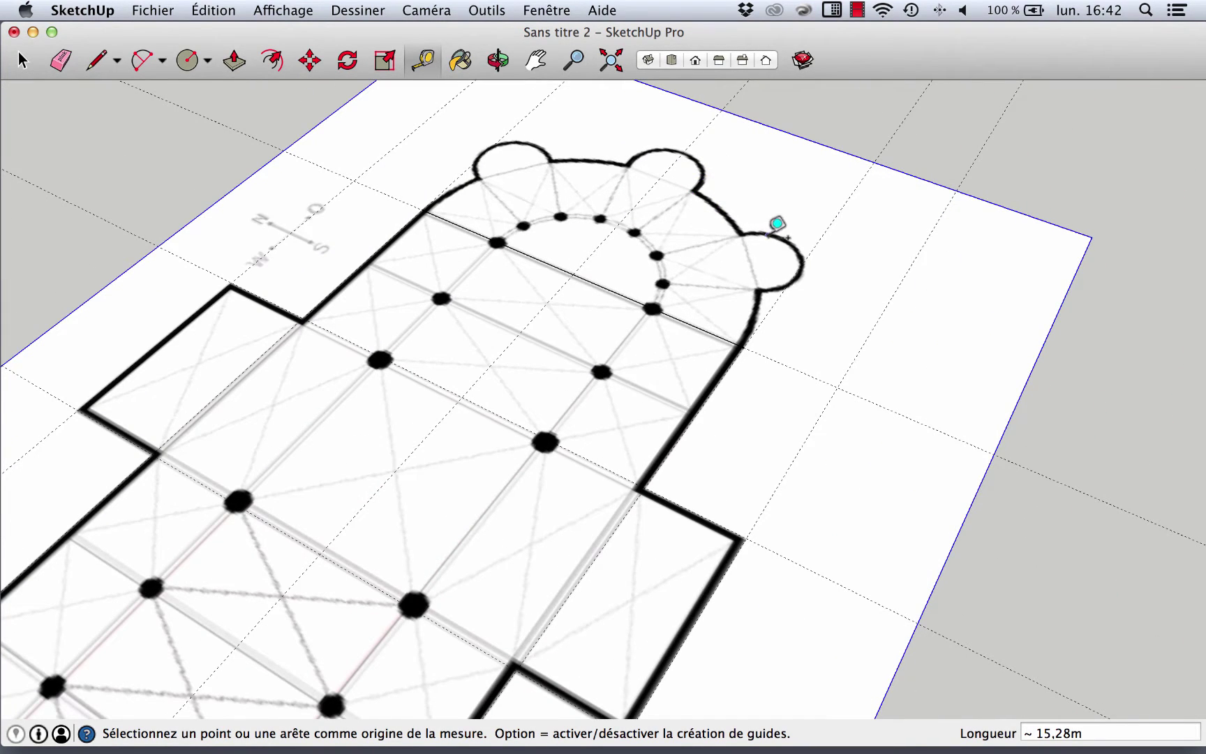
pyautogui.scroll(-3, 680, 233)
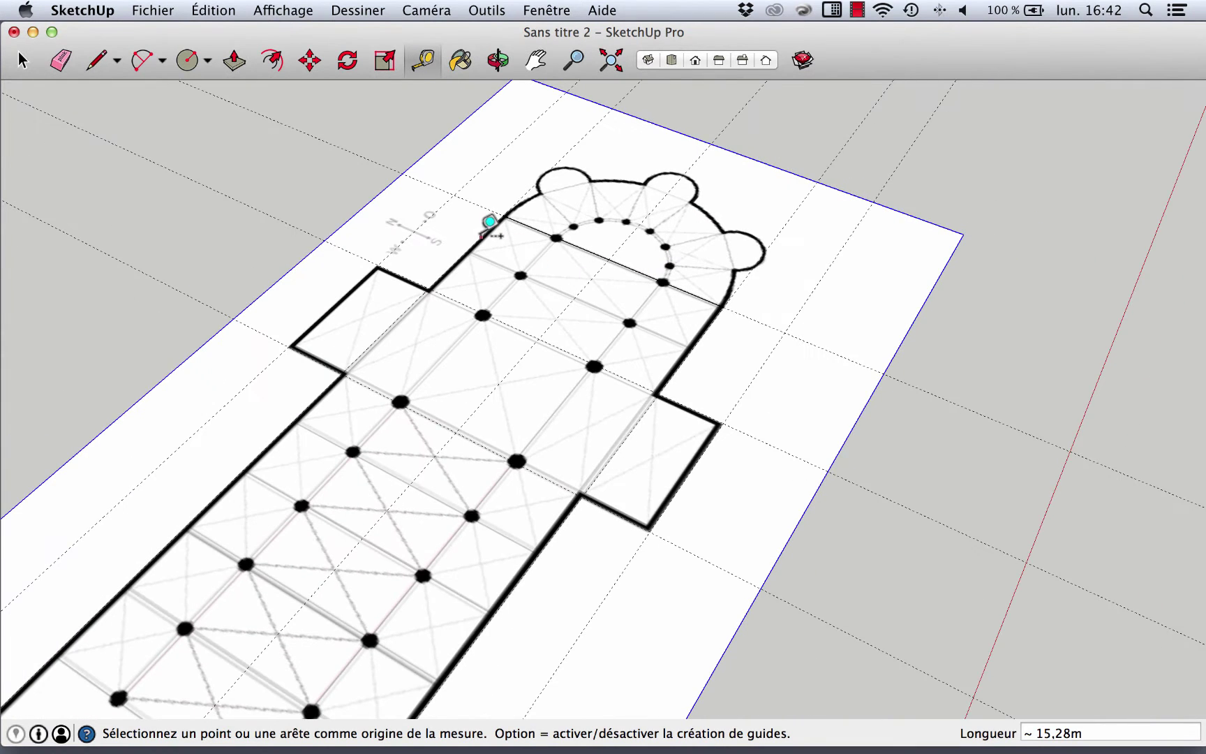
pyautogui.scroll(-5, 649, 262)
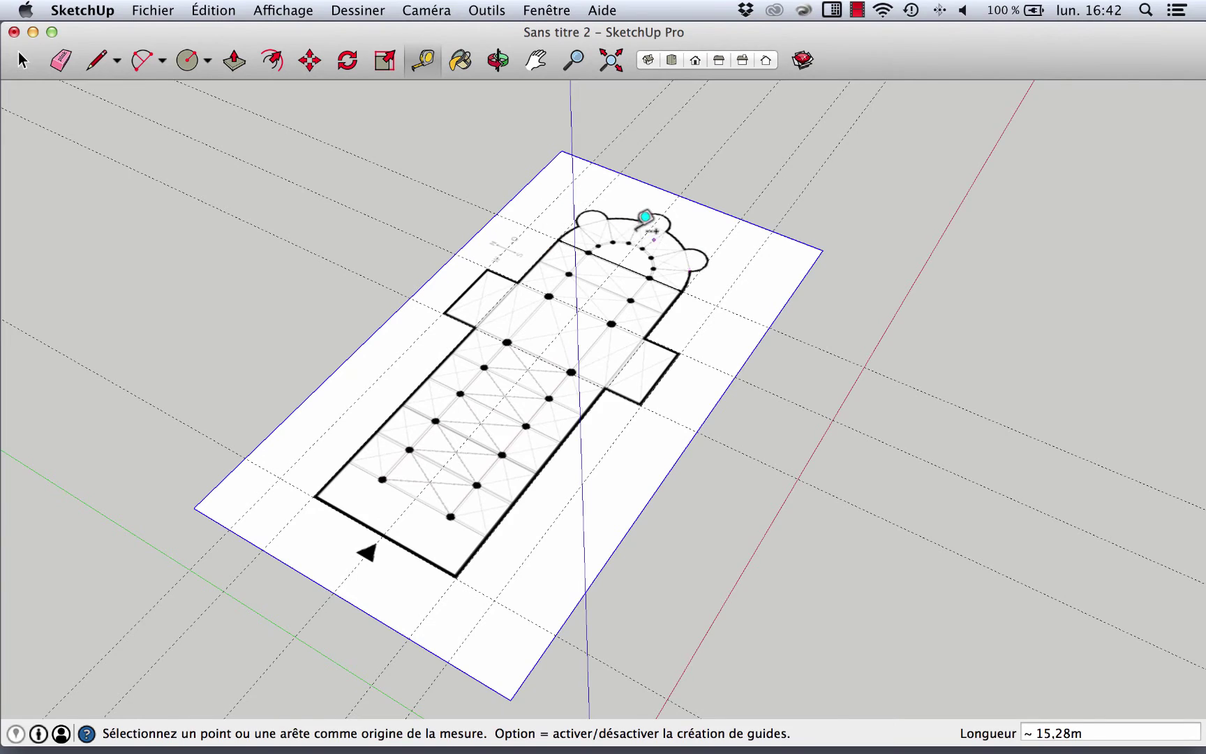
pyautogui.scroll(3, 635, 222)
pyautogui.scroll(-3, 627, 183)
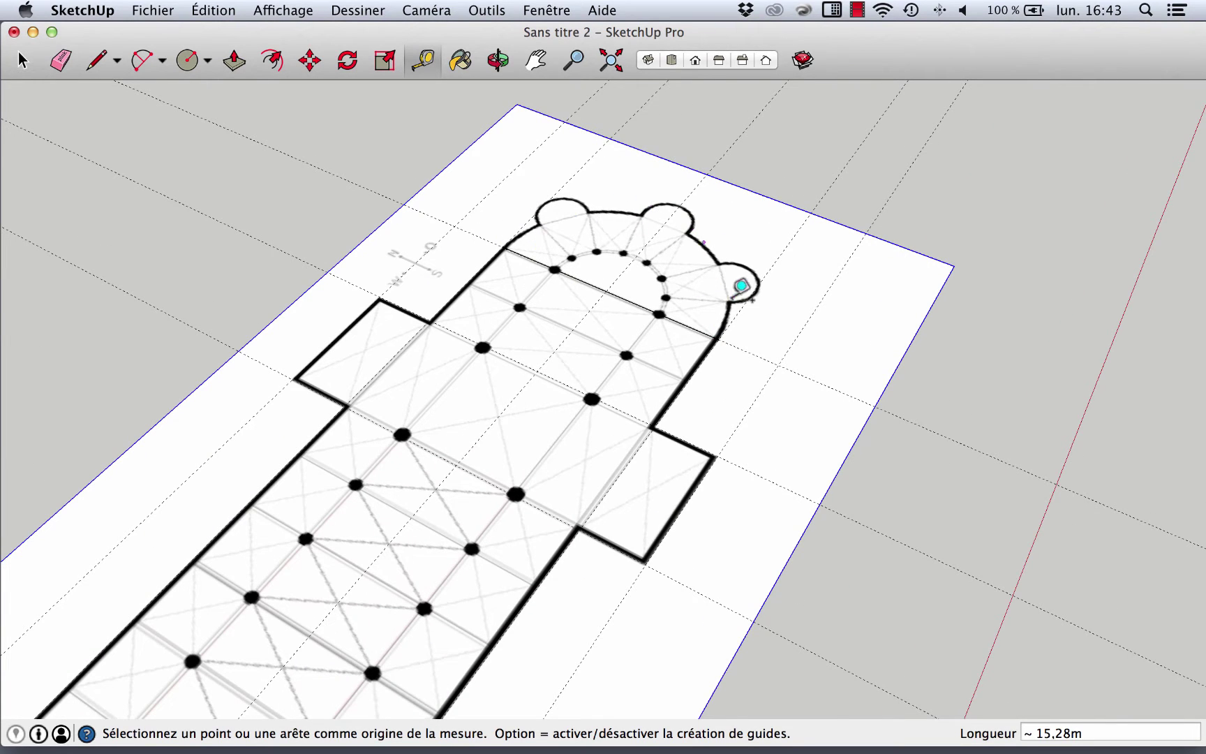
pyautogui.scroll(2, 732, 277)
pyautogui.scroll(-3, 715, 258)
pyautogui.scroll(1, 684, 371)
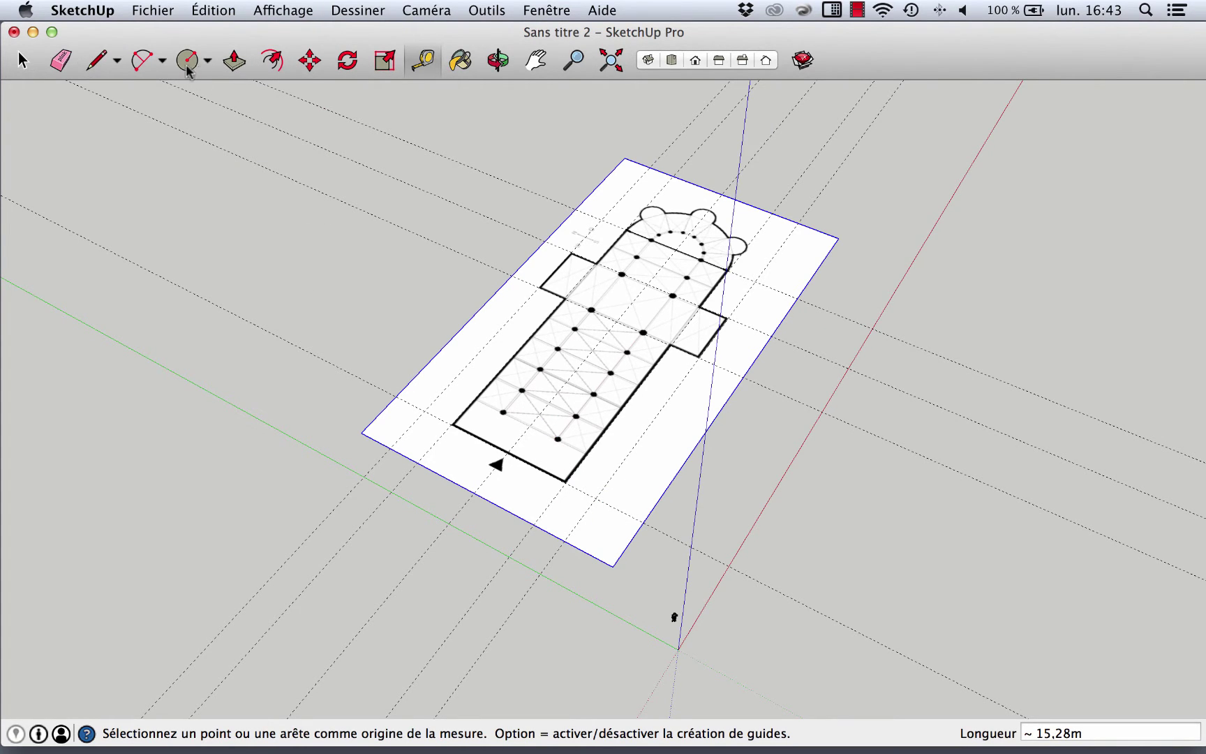
# Draw a rectangle of about 30.53 by 15.02 m over the nave and crossing, from the transept's apse-side wall guide to the entrance wall
pyautogui.click(208, 62)
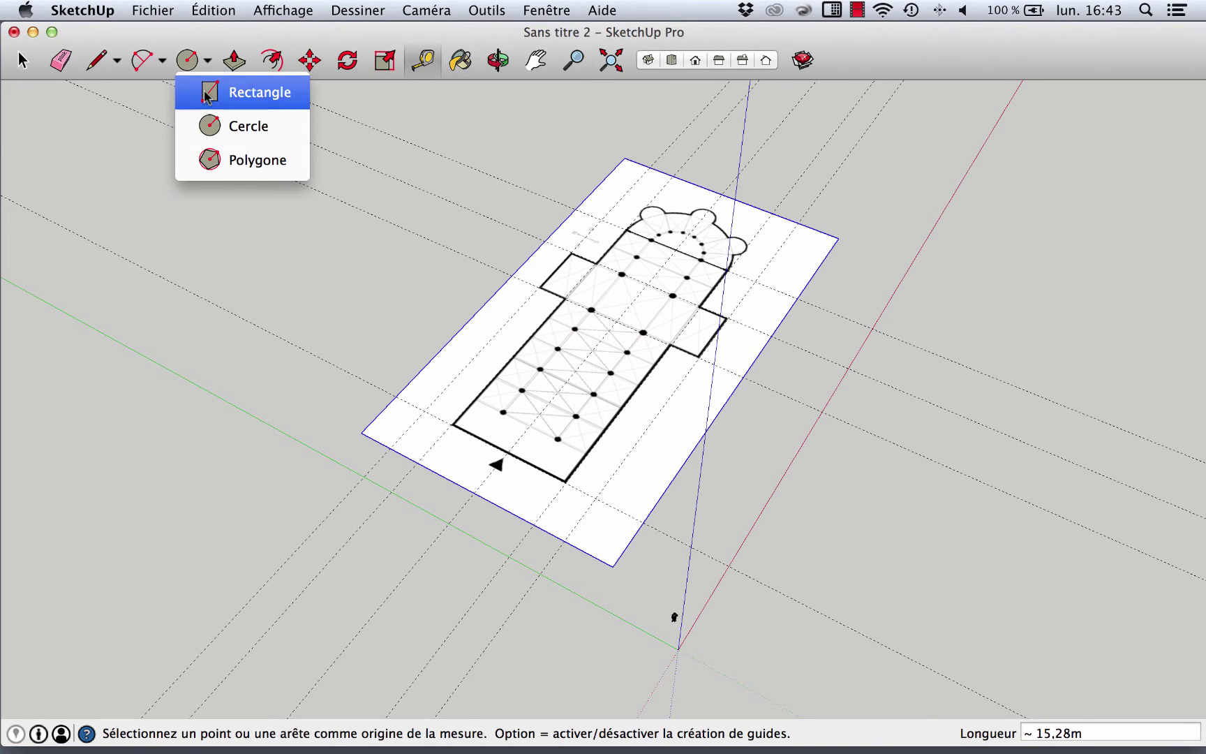
pyautogui.click(208, 93)
pyautogui.scroll(5, 574, 323)
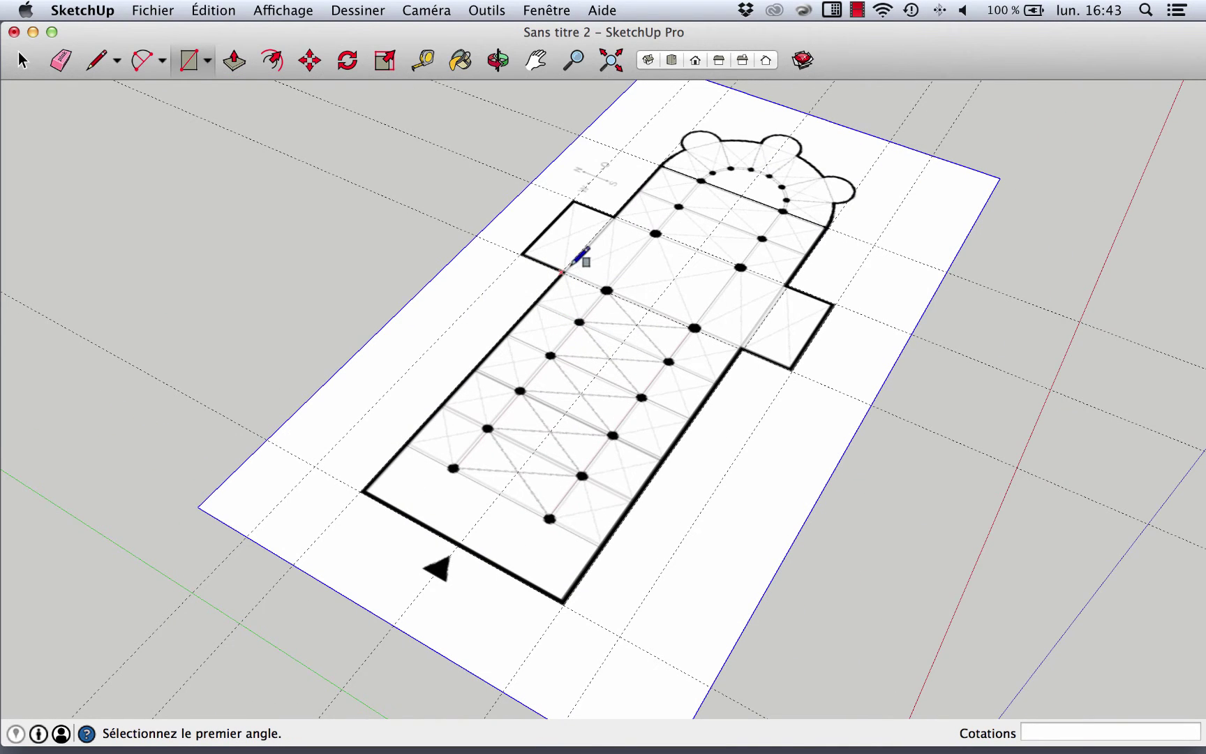
pyautogui.scroll(3, 614, 215)
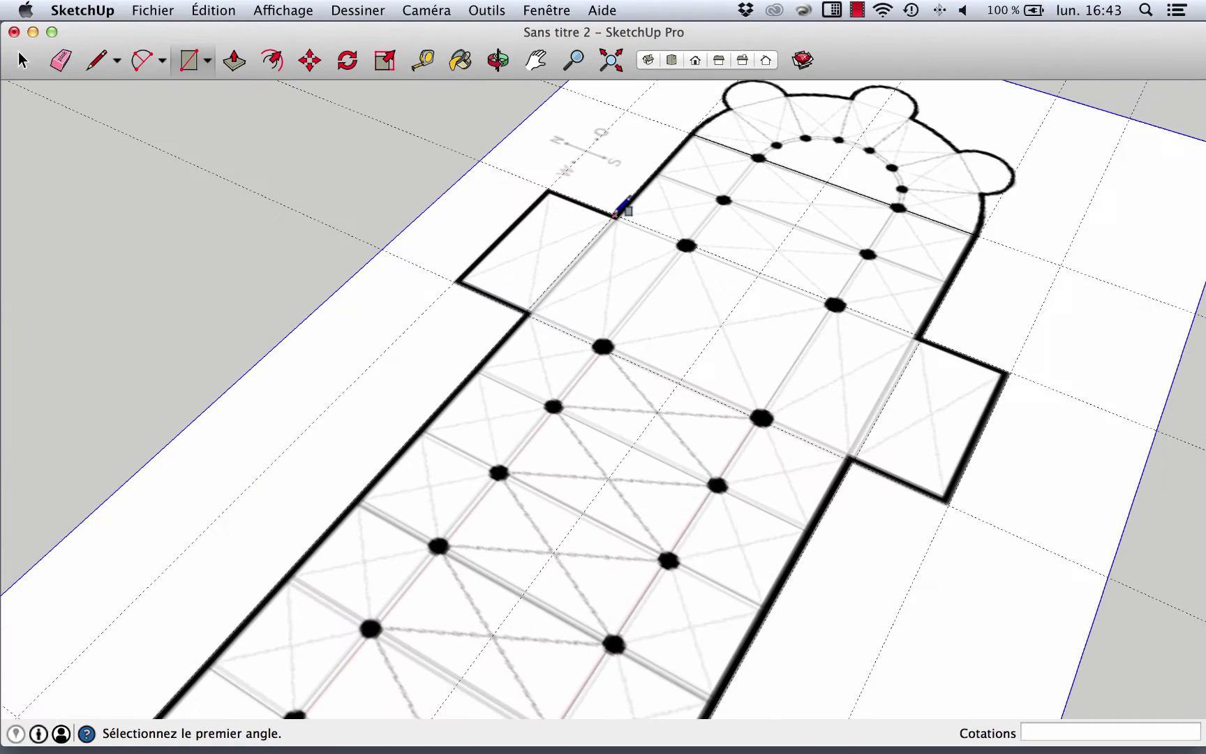
pyautogui.click(615, 215)
pyautogui.scroll(-6, 615, 215)
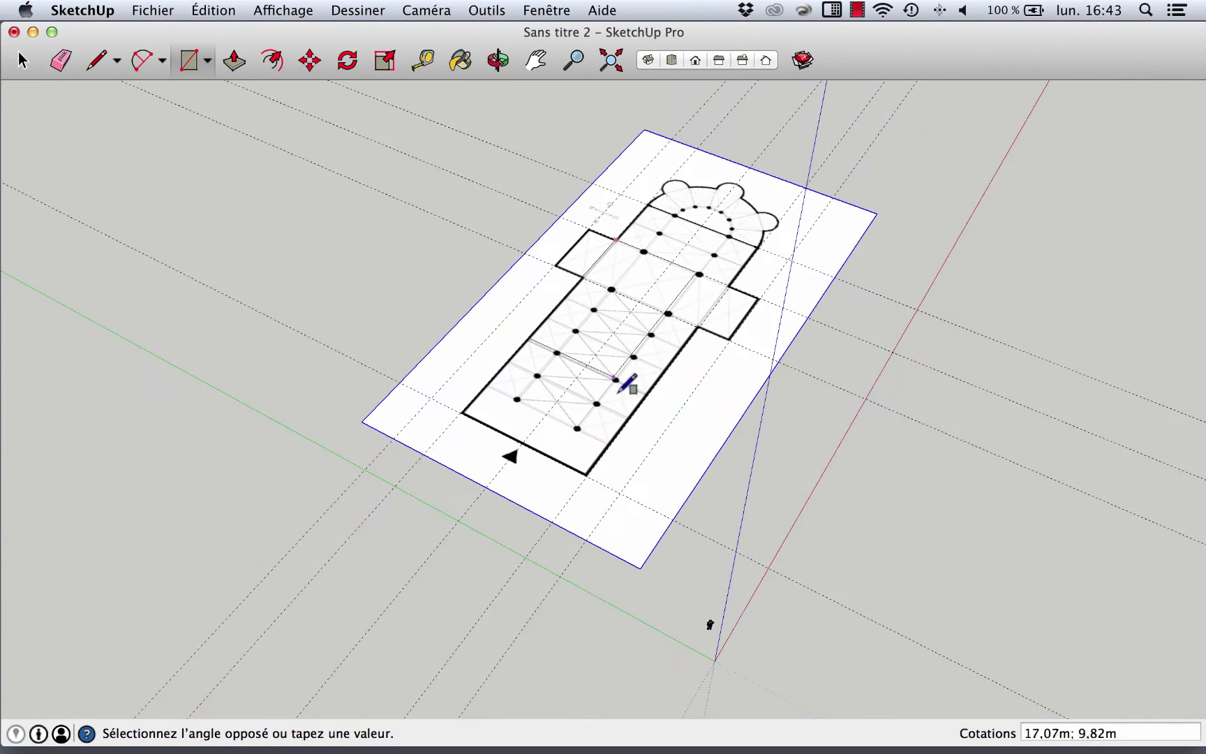
pyautogui.scroll(2, 585, 471)
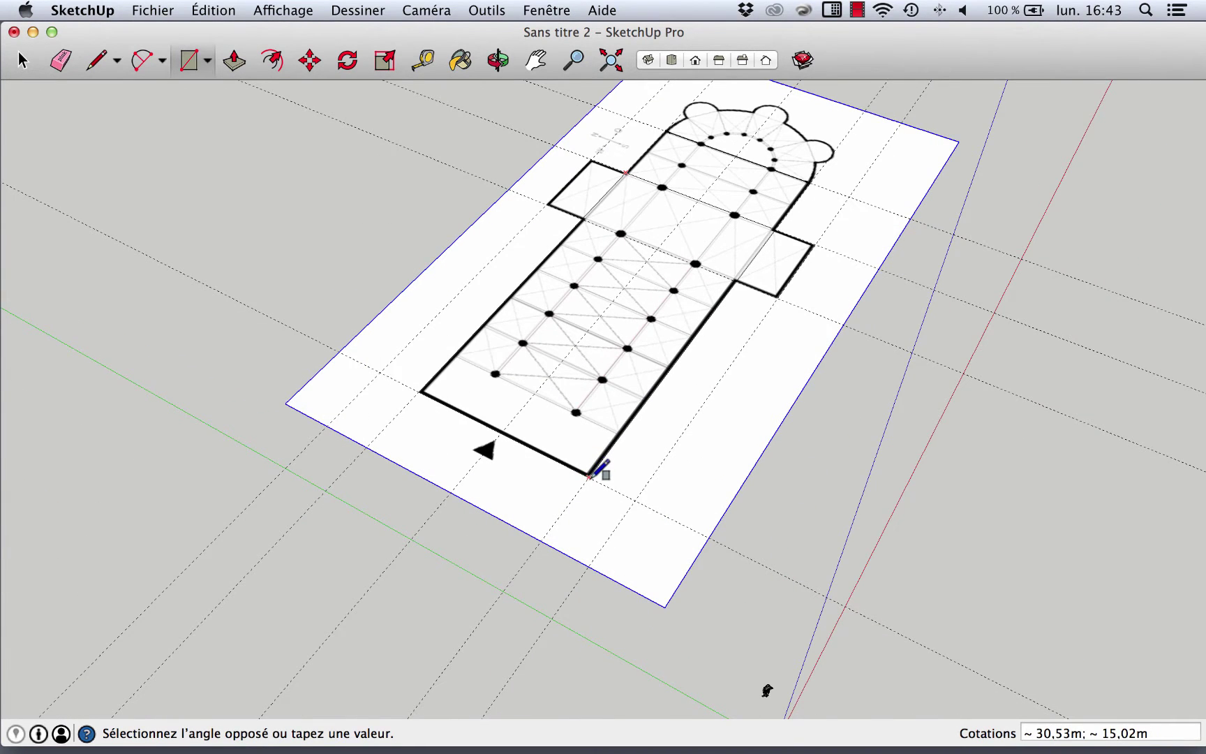
pyautogui.click(588, 475)
# Draw a rectangle of about 22.47 by 7.53 m over the whole transept, between opposite outer corners of its arms
pyautogui.scroll(5, 605, 161)
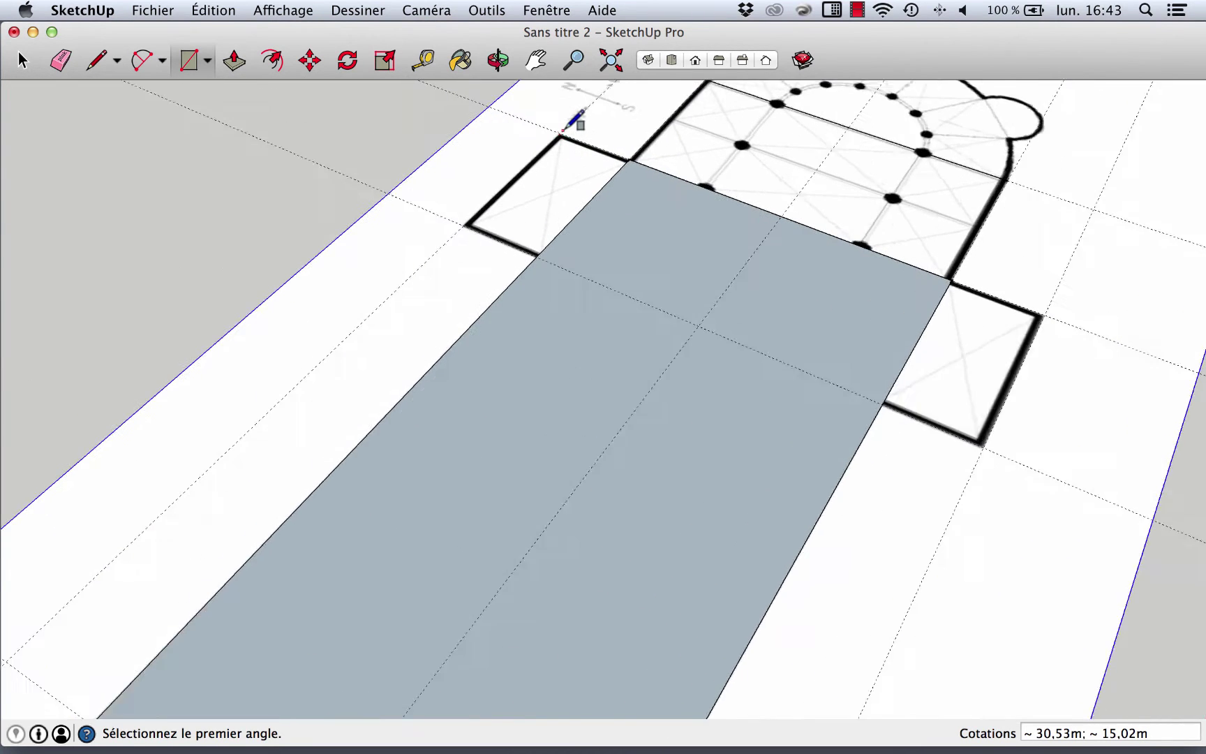
pyautogui.click(561, 136)
pyautogui.scroll(-5, 607, 167)
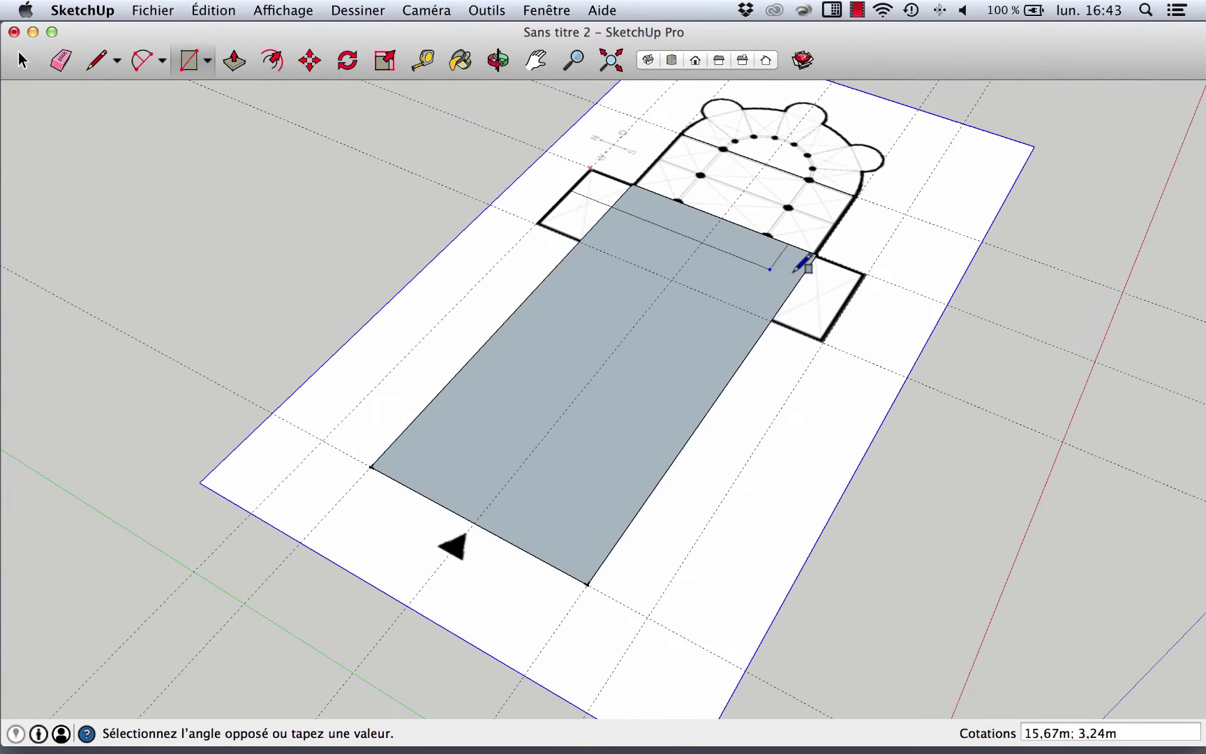
pyautogui.click(828, 333)
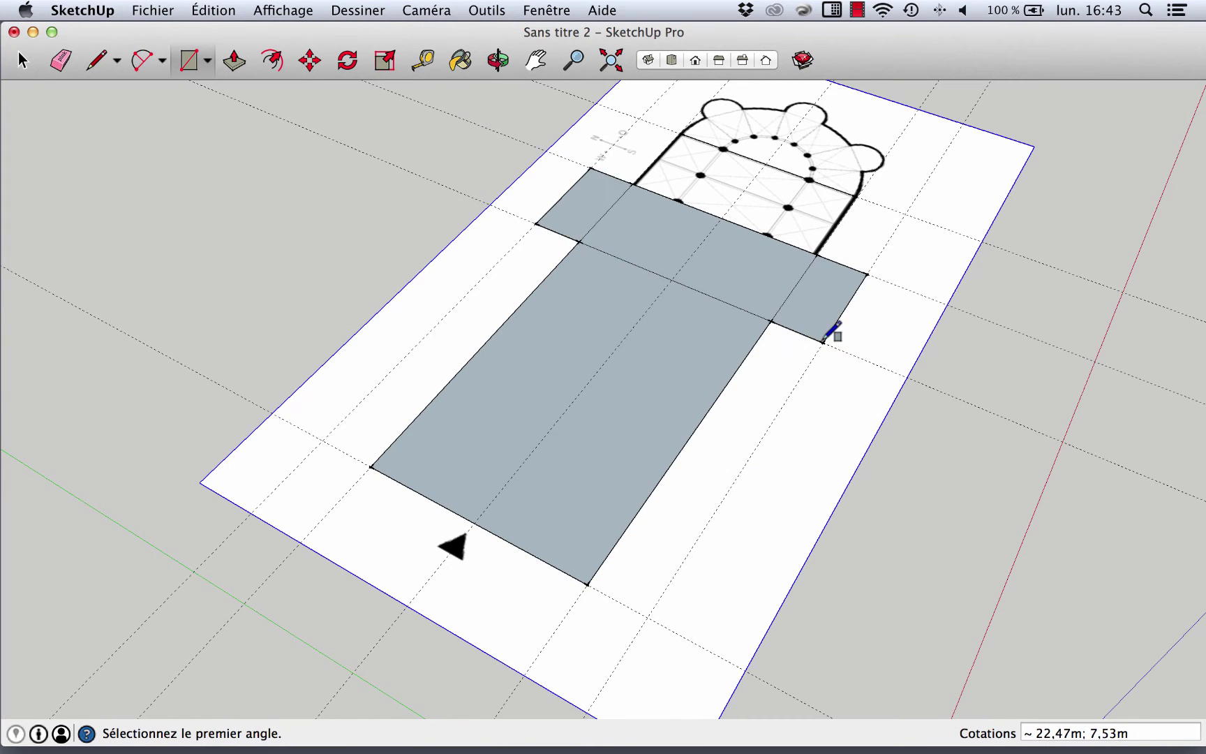
# Draw a rectangle over the choir, from the compass-side end of the apse base line to the opposite wall's corner with the transept
pyautogui.scroll(2, 695, 144)
pyautogui.scroll(4, 696, 137)
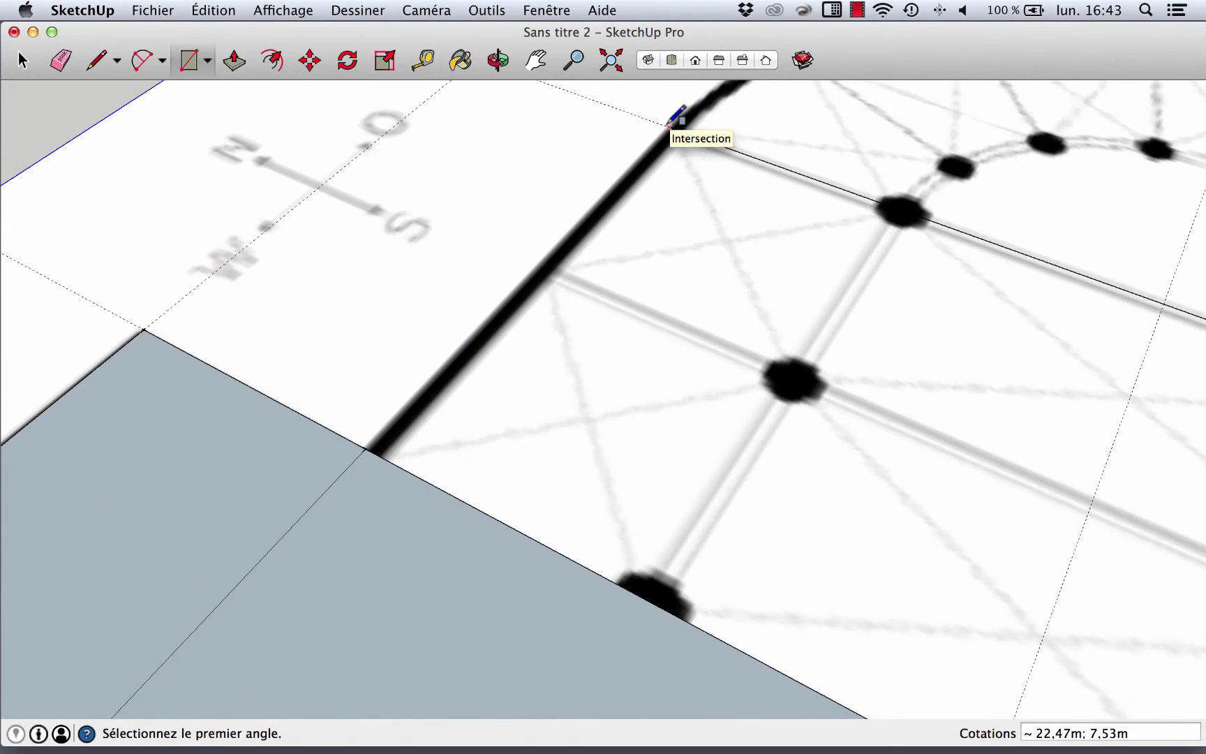
pyautogui.click(678, 141)
pyautogui.scroll(-5, 677, 150)
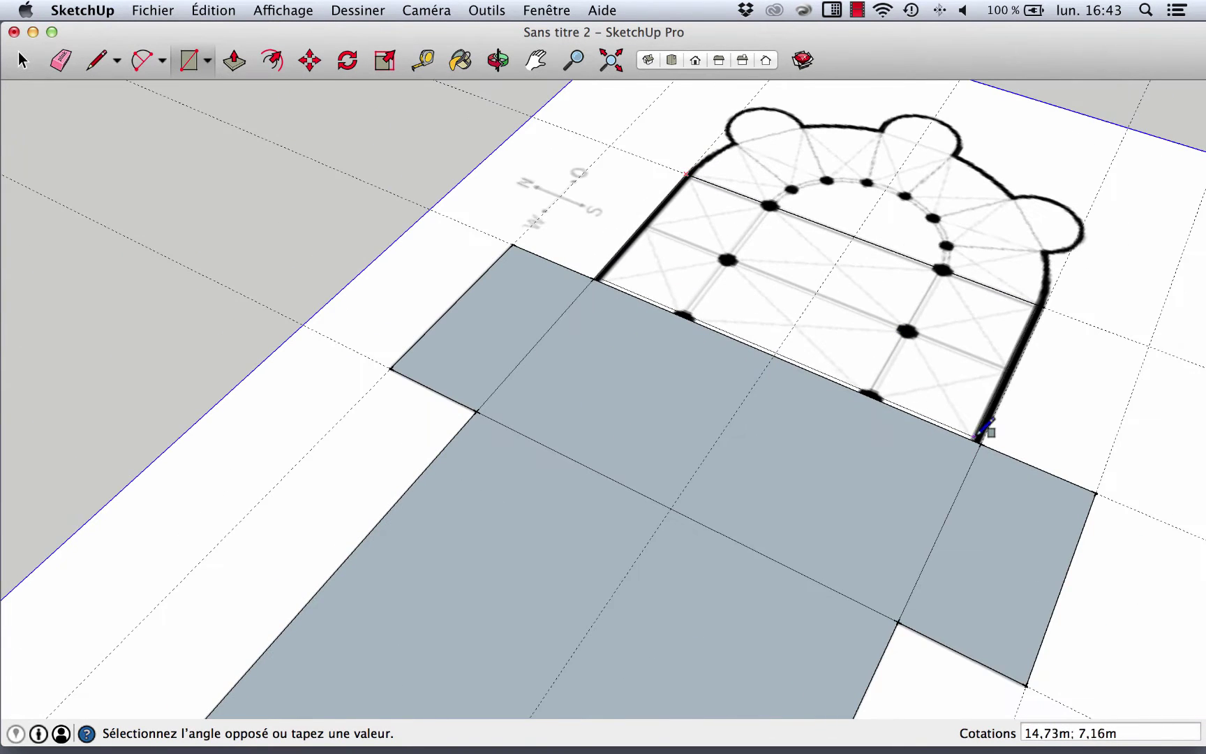
pyautogui.click(979, 441)
pyautogui.moveTo(888, 349); pyautogui.dragTo(663, 358, button='middle')
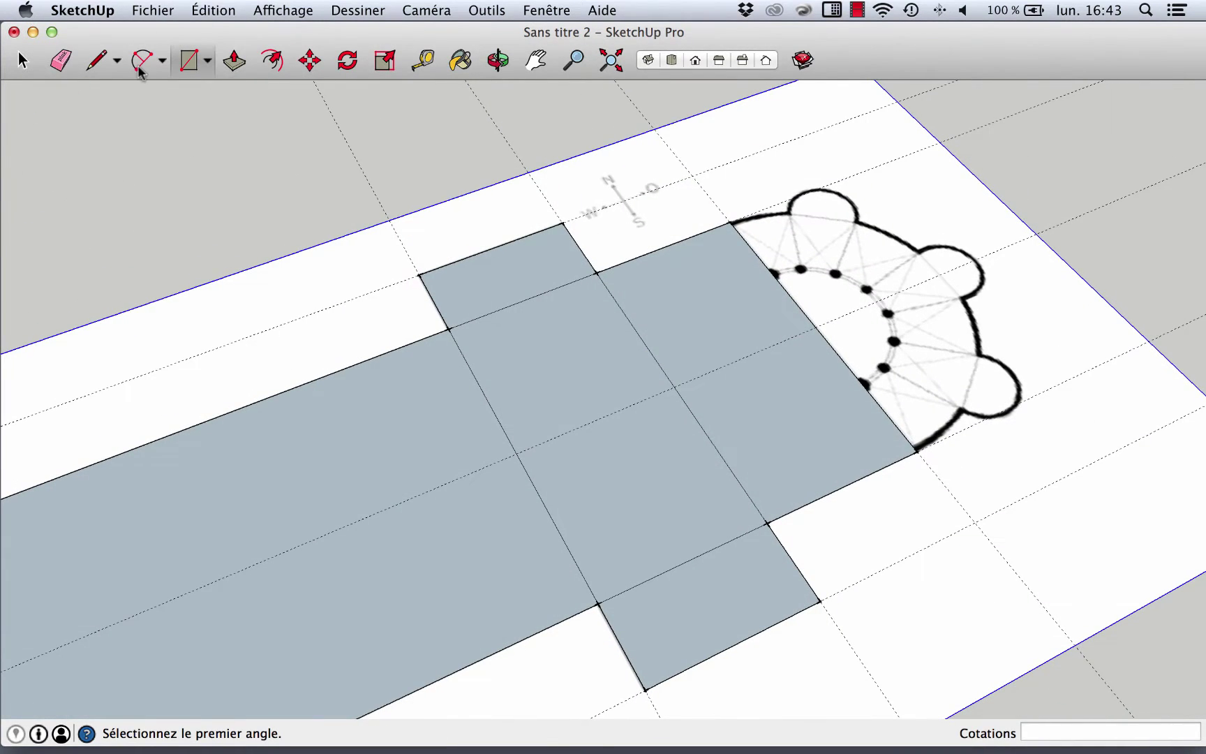
# Erase the inner edges separating the crossing from the nave, the choir and the compass-side transept arm
pyautogui.click(73, 62)
pyautogui.moveTo(572, 283)
pyautogui.mouseDown()
pyautogui.moveTo(530, 291)
pyautogui.moveTo(545, 297)
pyautogui.mouseUp()
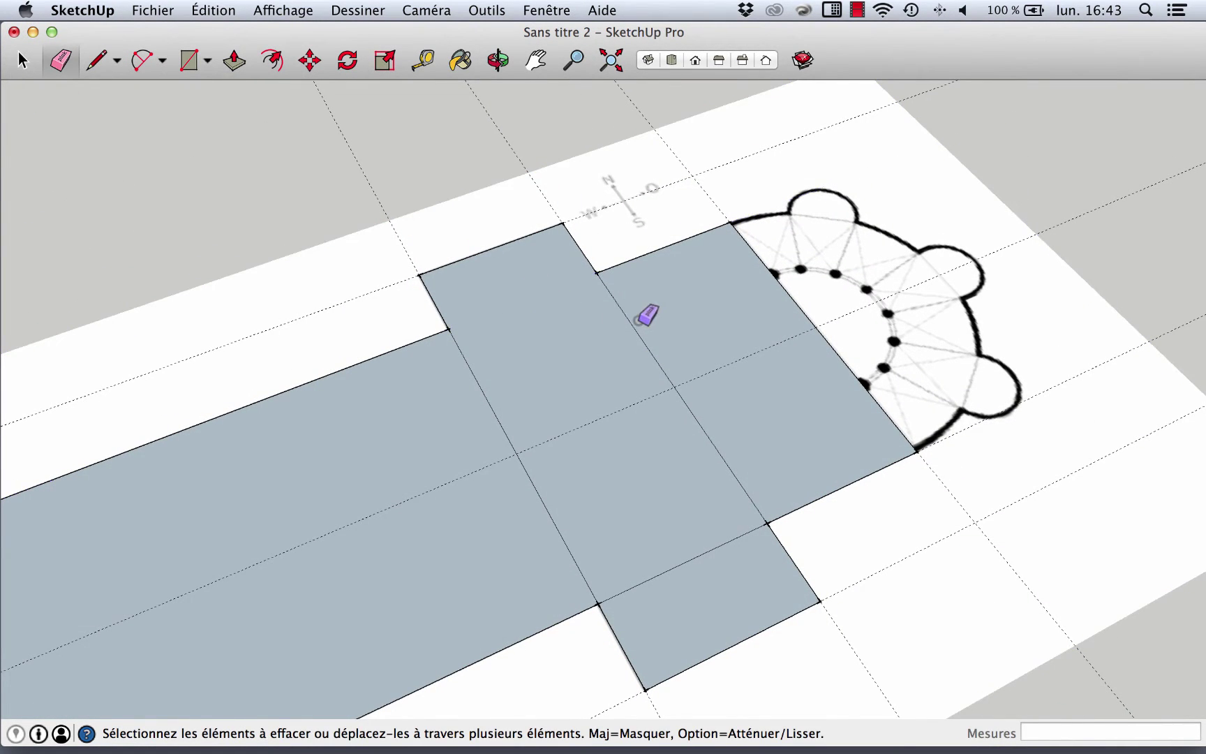
pyautogui.moveTo(640, 319); pyautogui.dragTo(620, 438)
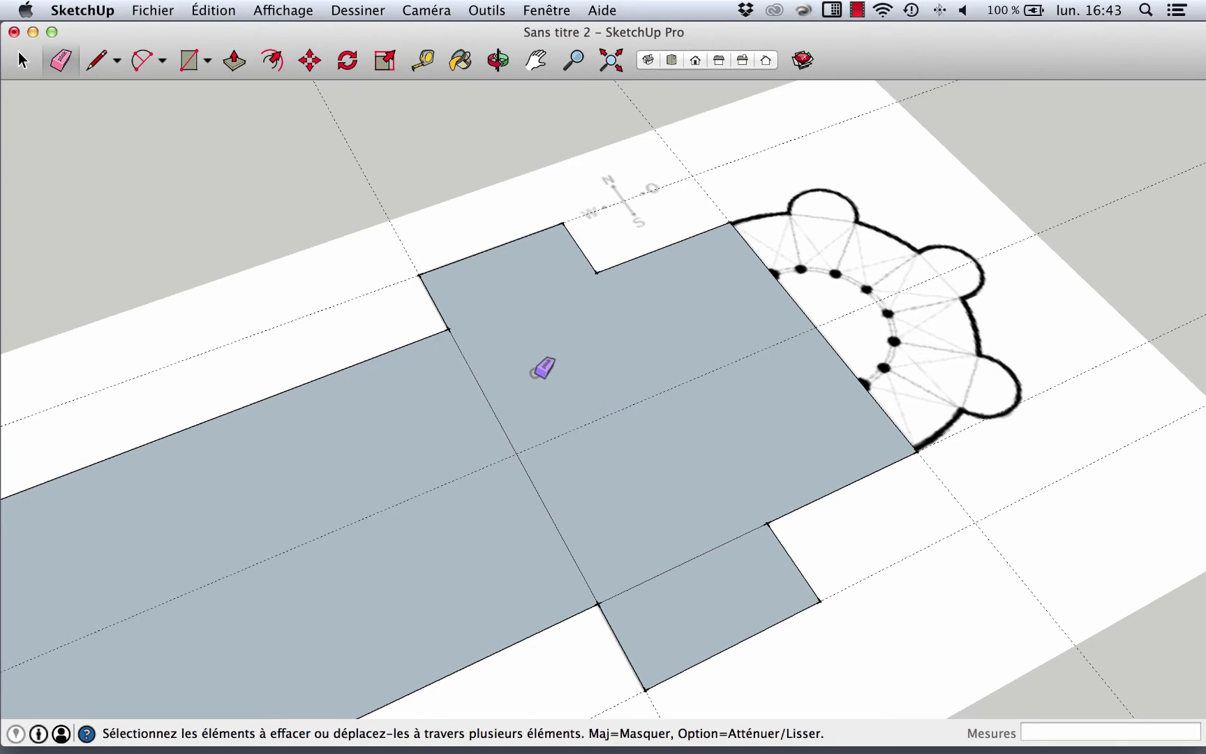
pyautogui.moveTo(478, 410); pyautogui.dragTo(489, 416)
pyautogui.scroll(-5, 581, 345)
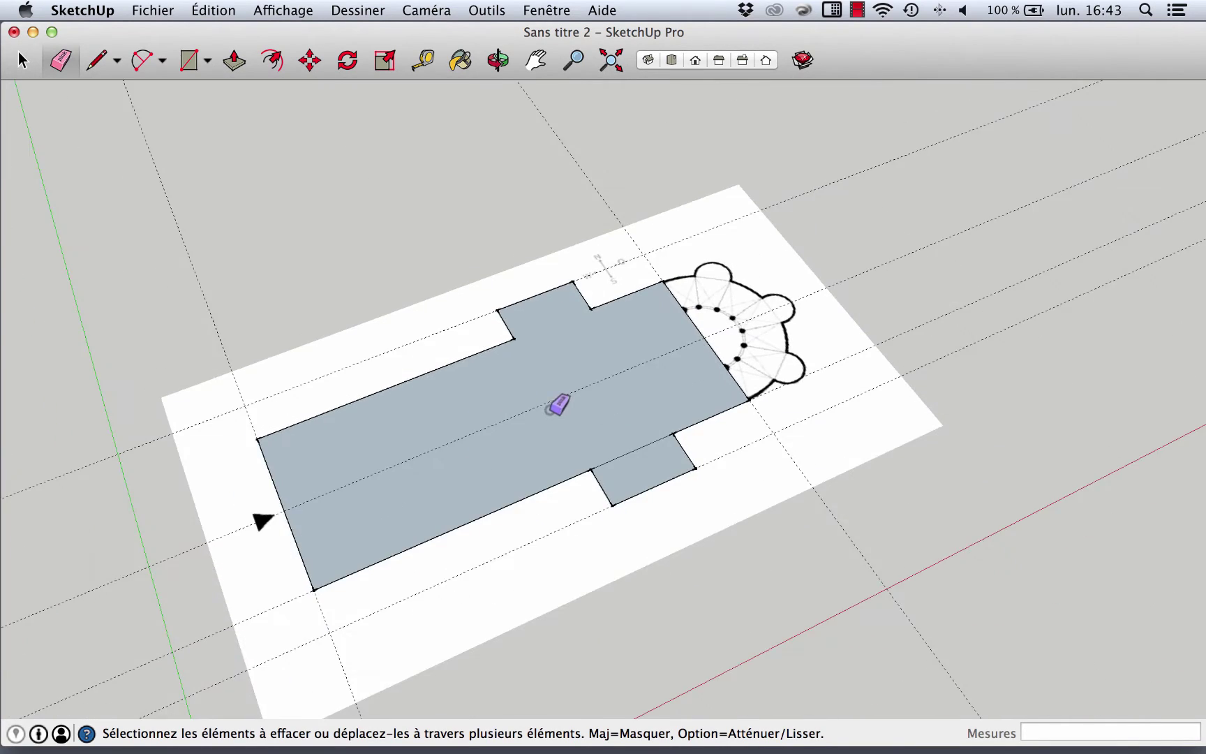
# Draw a two-point arc with a bulge of about 7.23 m between the ends of the apse base line, following the apse wall
pyautogui.moveTo(554, 404)
pyautogui.mouseDown(button='middle')
pyautogui.moveTo(333, 351)
pyautogui.moveTo(789, 425)
pyautogui.mouseUp(button='middle')
pyautogui.scroll(5, 697, 236)
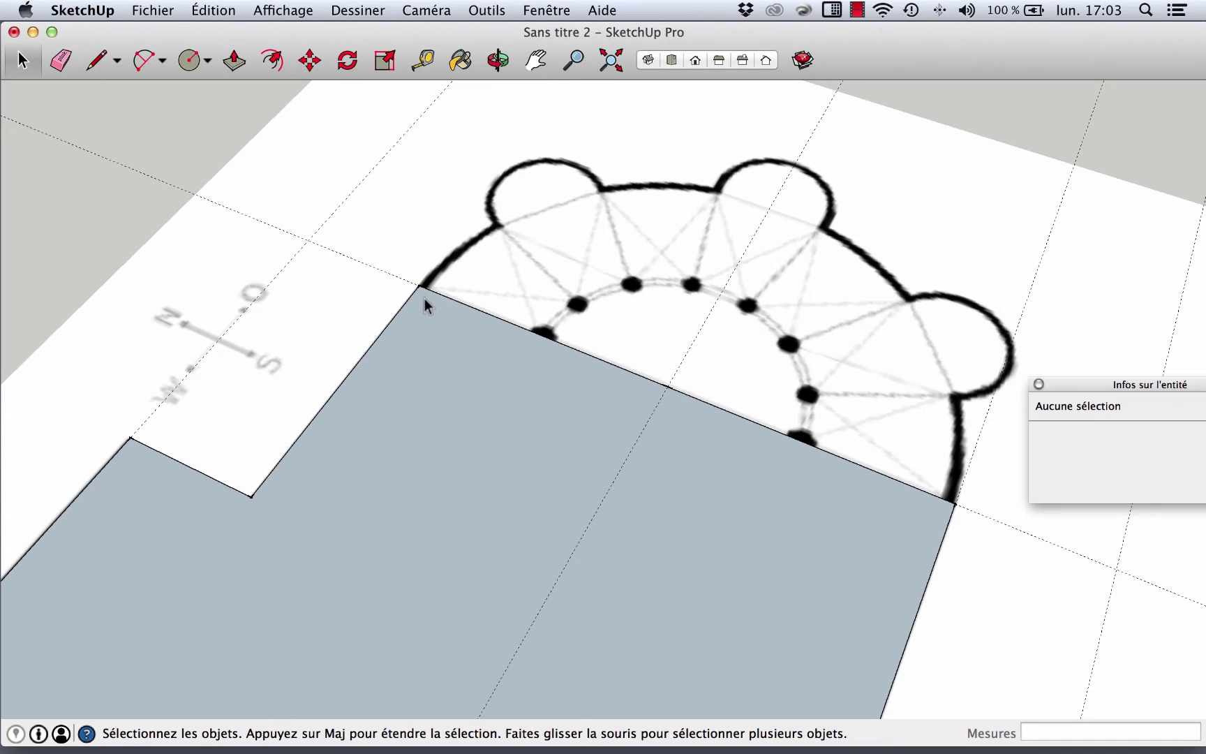
pyautogui.click(147, 61)
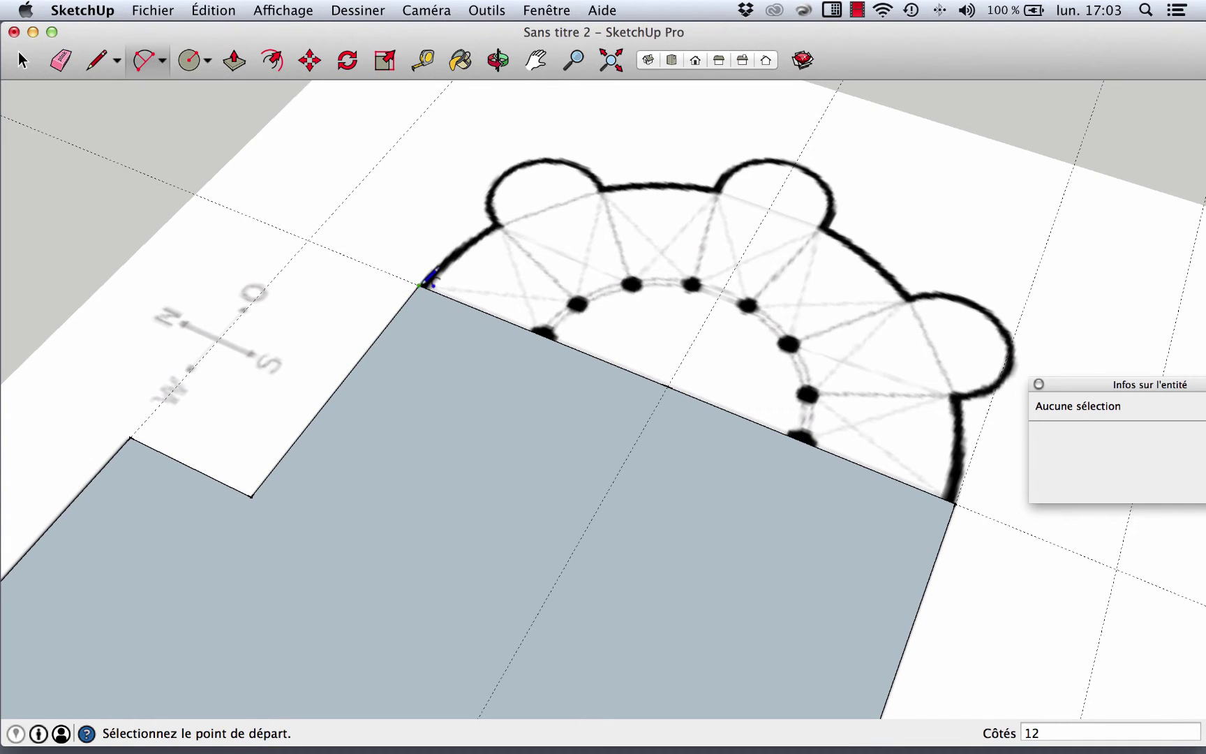
pyautogui.click(420, 285)
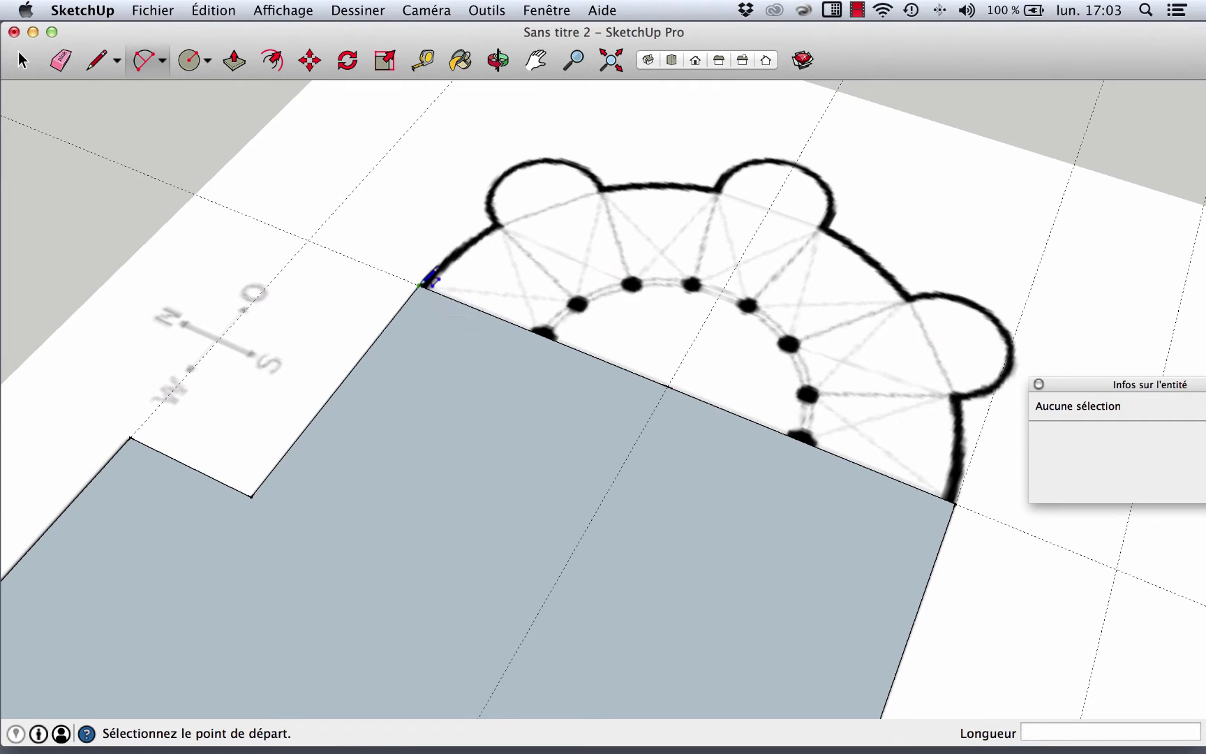
pyautogui.click(954, 499)
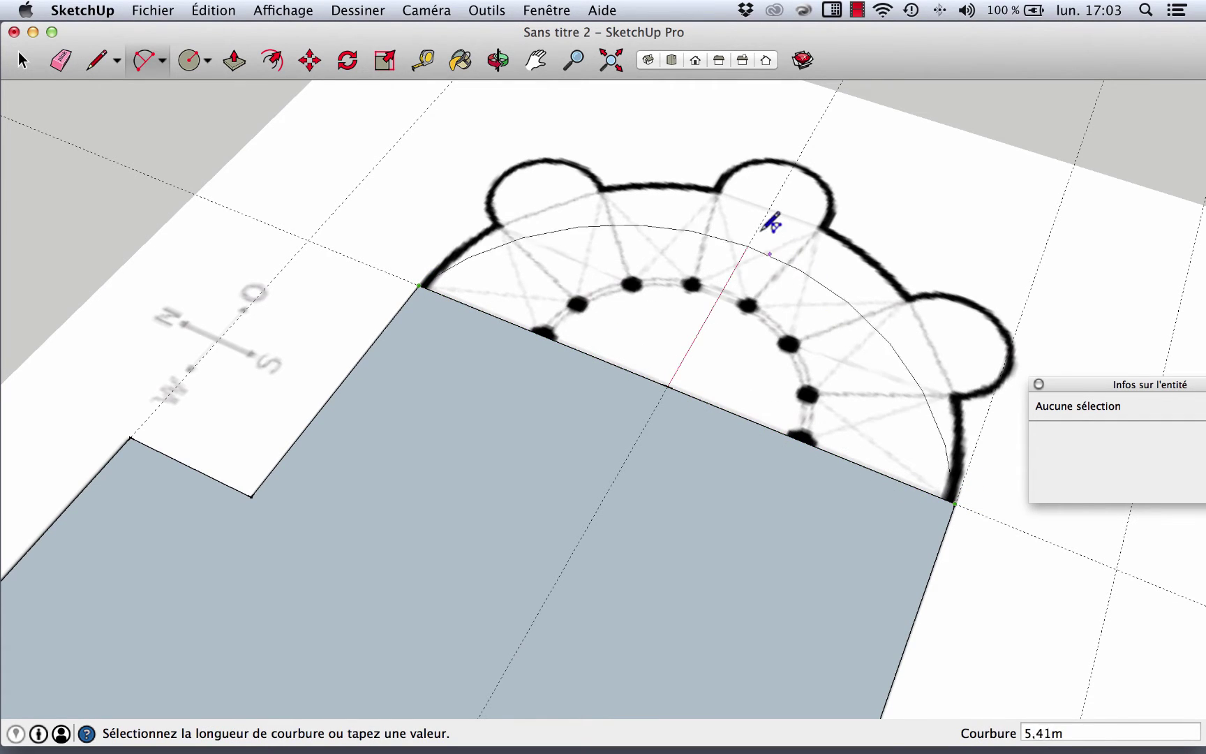
pyautogui.scroll(2, 721, 182)
pyautogui.scroll(3, 713, 169)
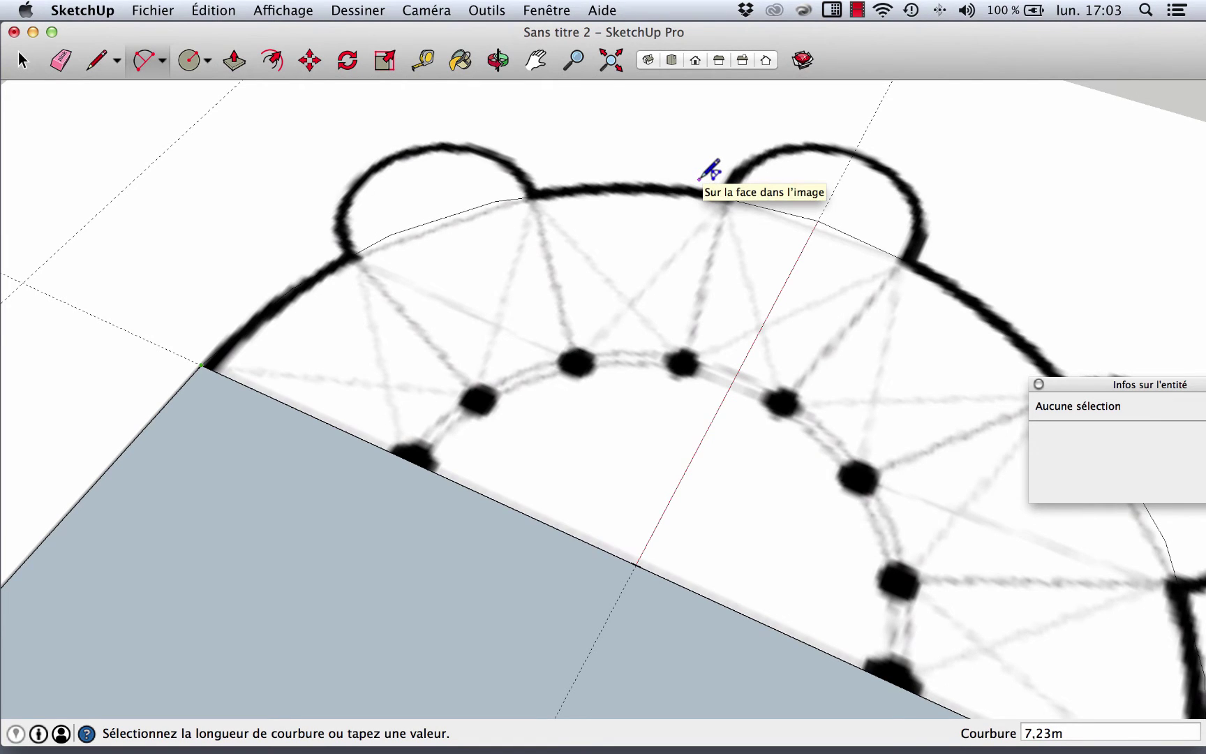
pyautogui.click(710, 170)
pyautogui.scroll(-2, 430, 244)
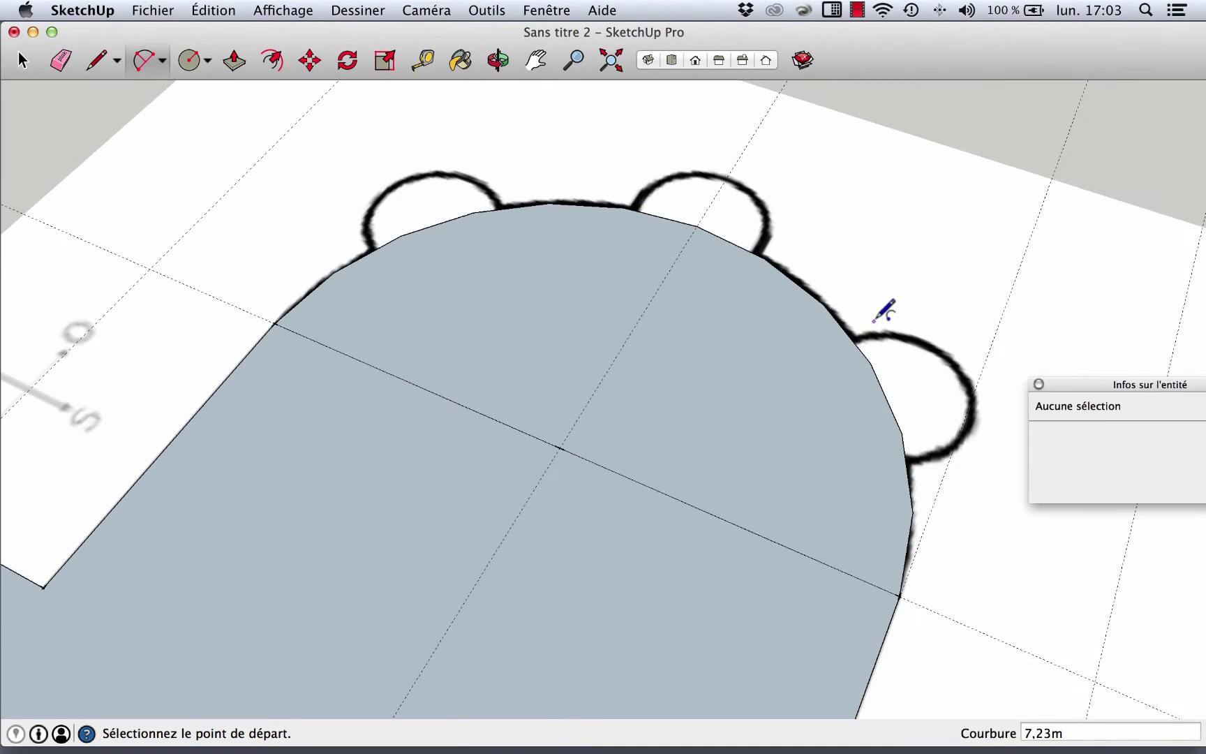
# Set the apse arc's number of segments to 60
pyautogui.scroll(2, 869, 360)
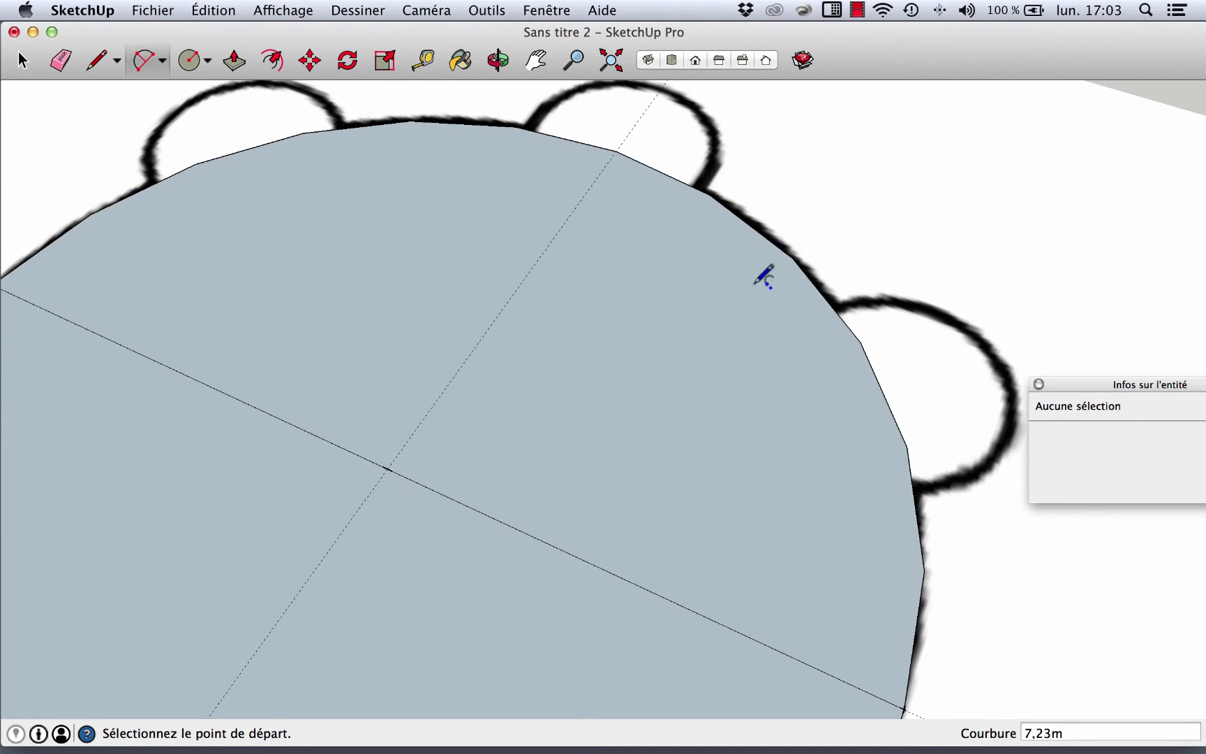
pyautogui.press('space')
pyautogui.moveTo(586, 244); pyautogui.dragTo(335, 186, button='middle')
pyautogui.click(336, 186)
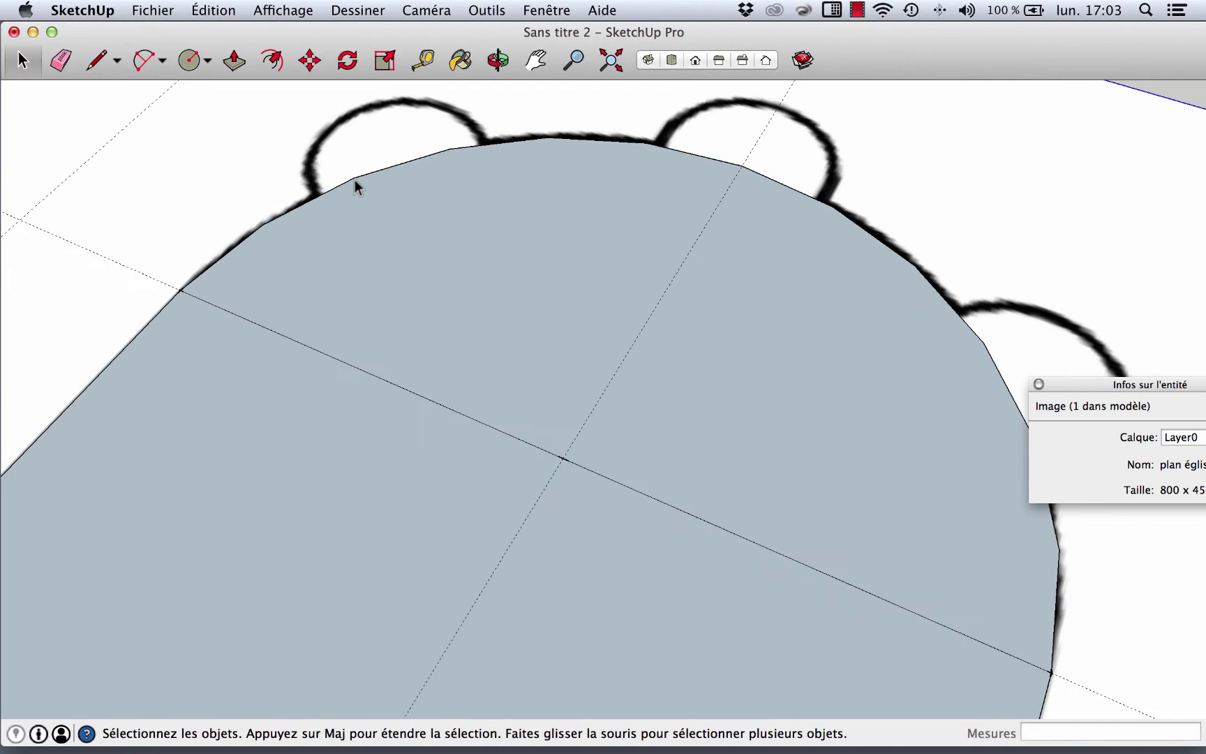
pyautogui.click(353, 179)
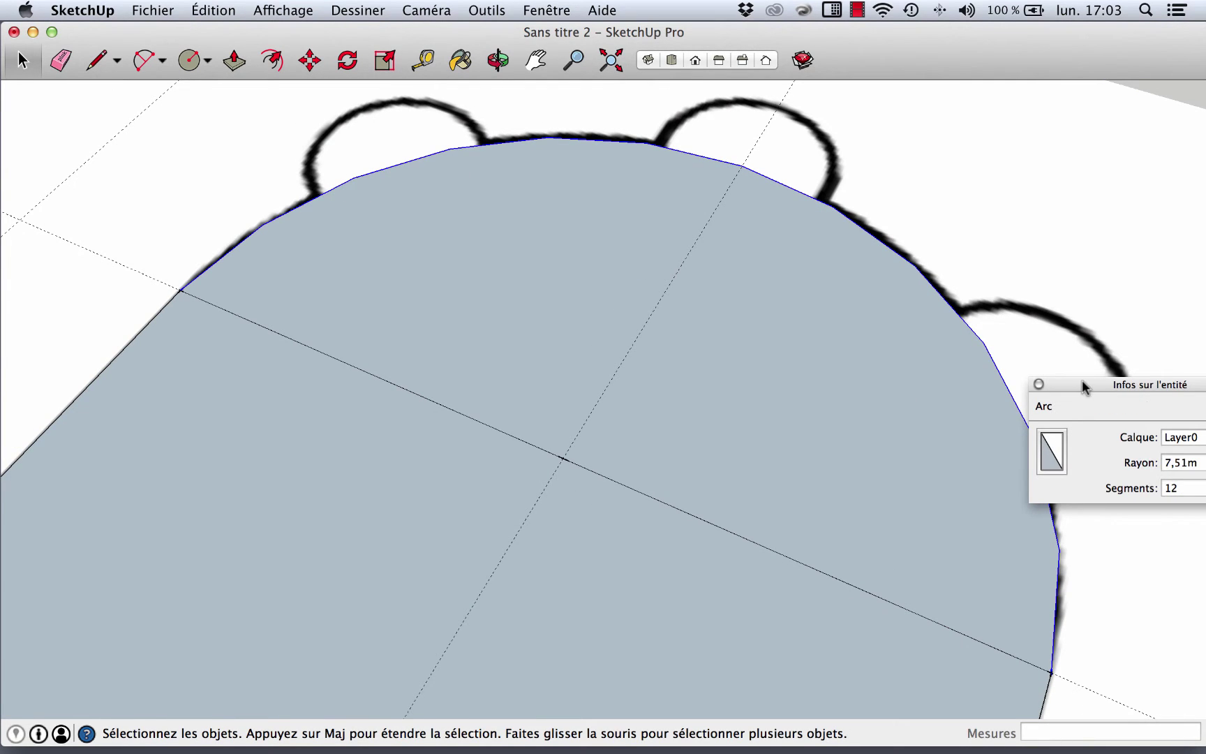
pyautogui.moveTo(1082, 384); pyautogui.dragTo(818, 201)
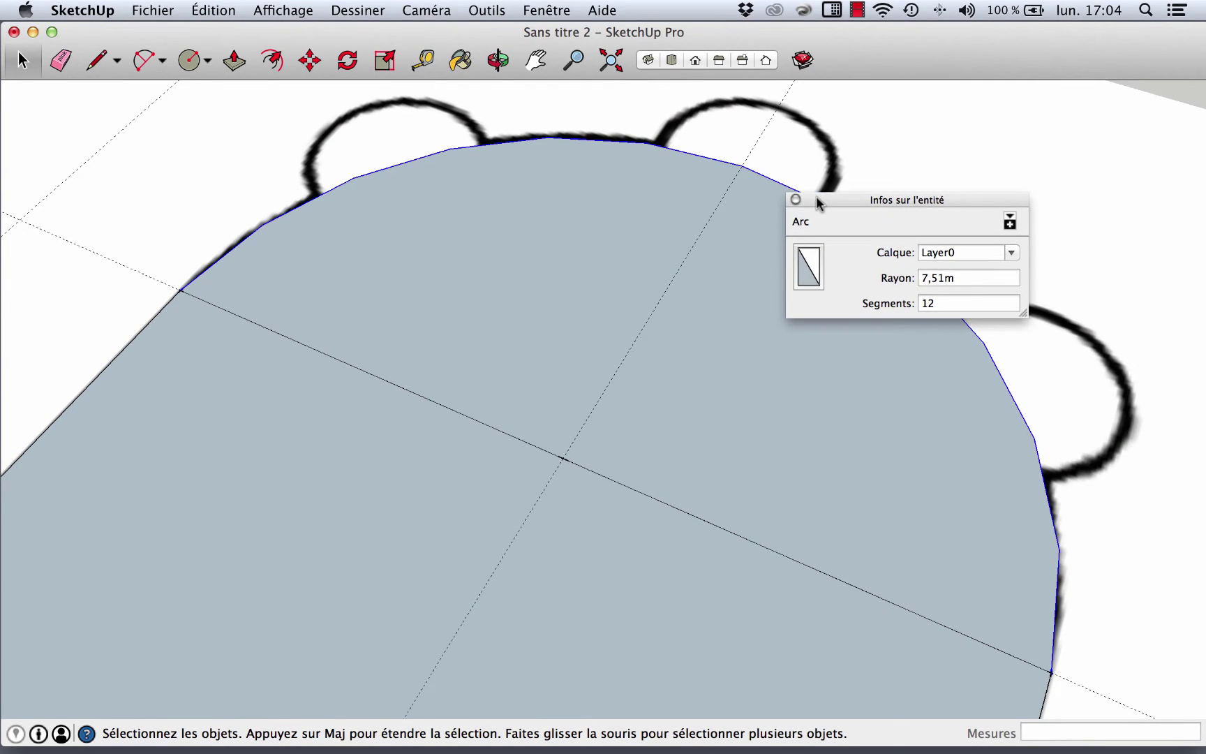
pyautogui.click(549, 10)
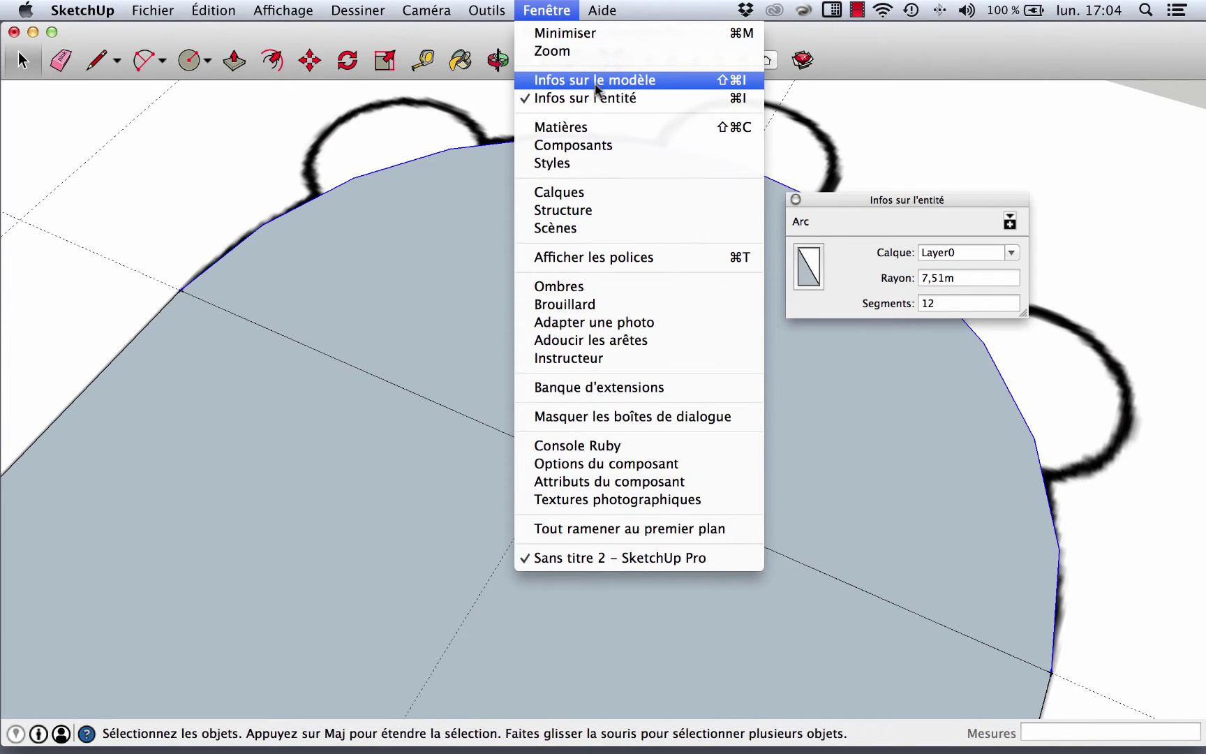
pyautogui.click(832, 197)
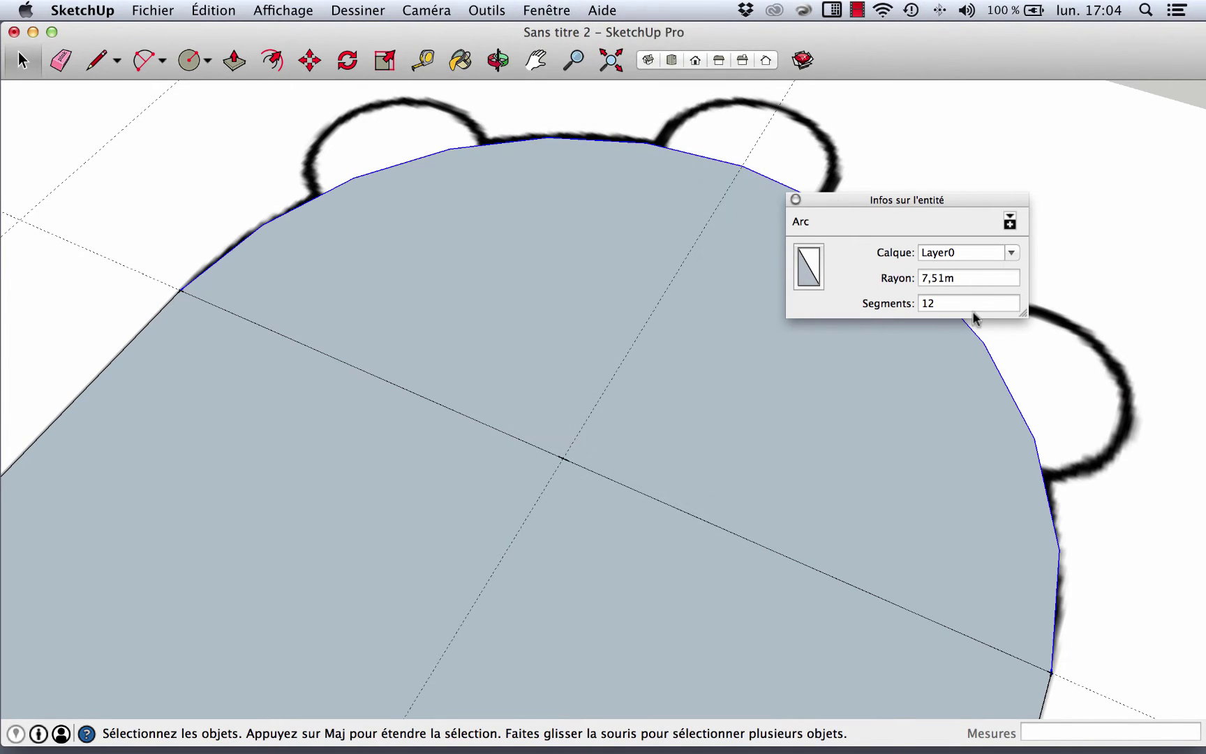
pyautogui.click(943, 303)
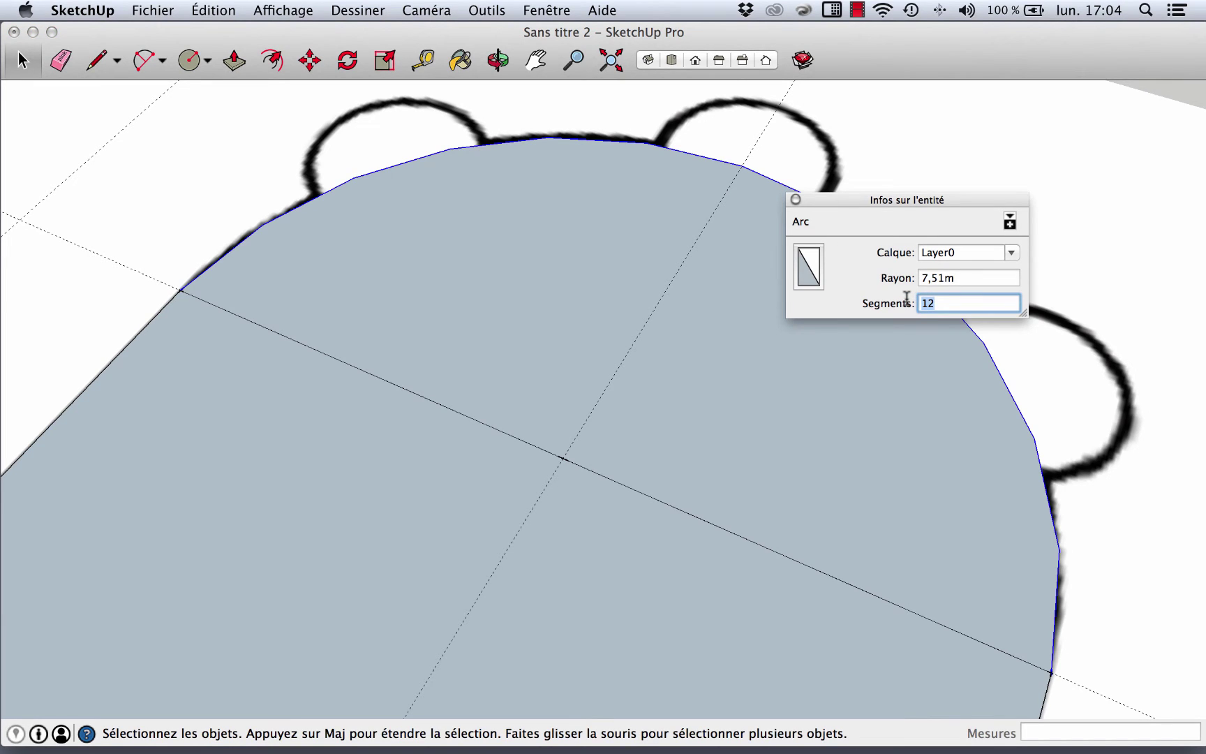
pyautogui.press('Return')
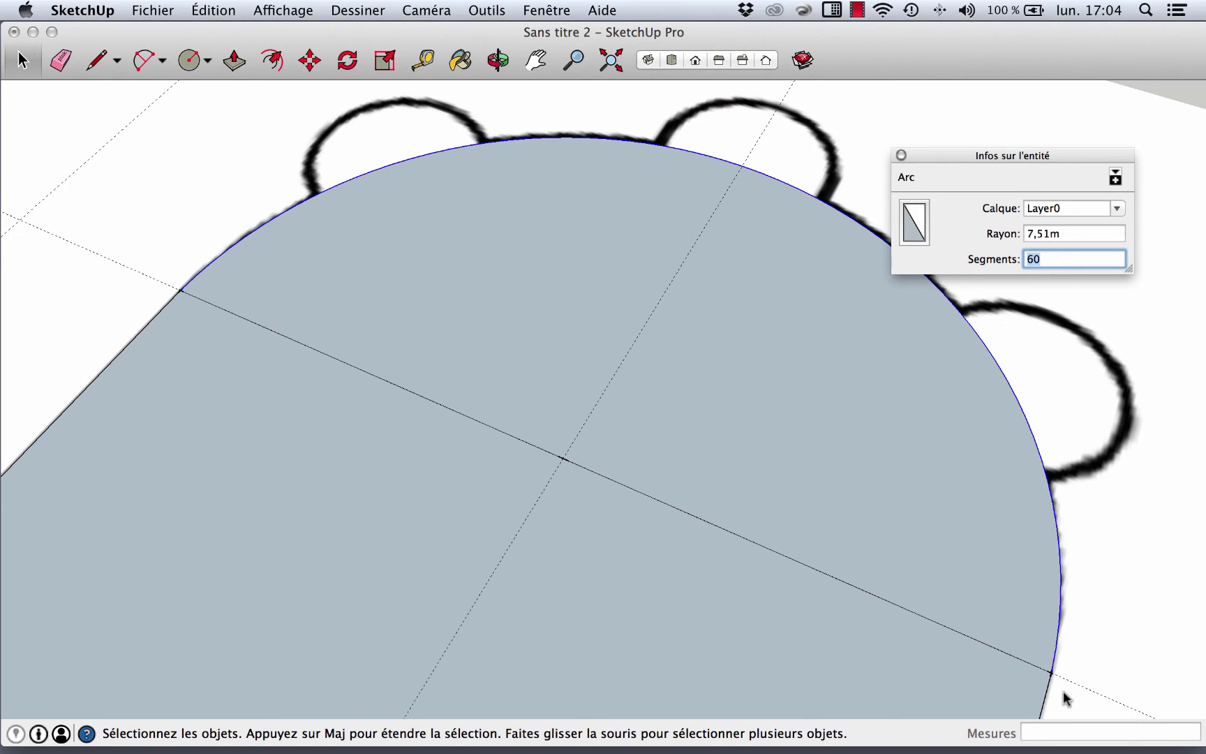
# Erase both halves of the apse base line and the edge closing off the transept arm opposite the compass
pyautogui.scroll(-3, 729, 374)
pyautogui.scroll(-2, 384, 299)
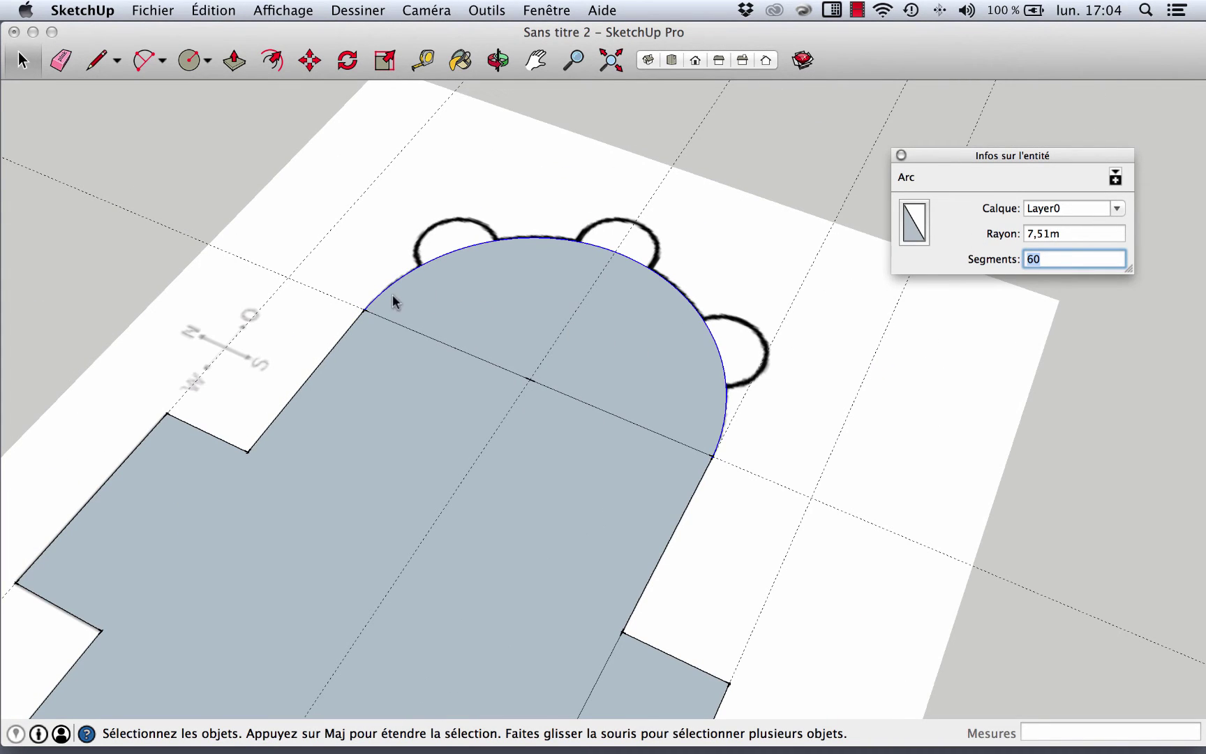
pyautogui.scroll(2, 666, 459)
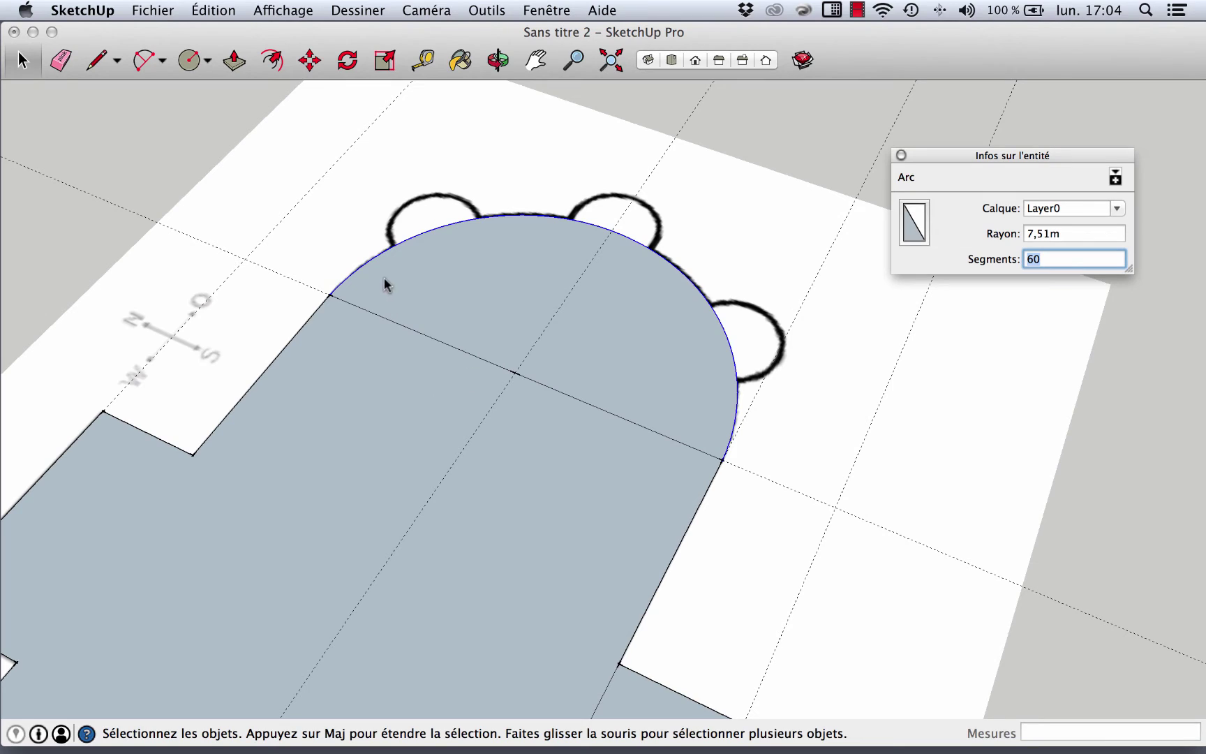
pyautogui.click(395, 331)
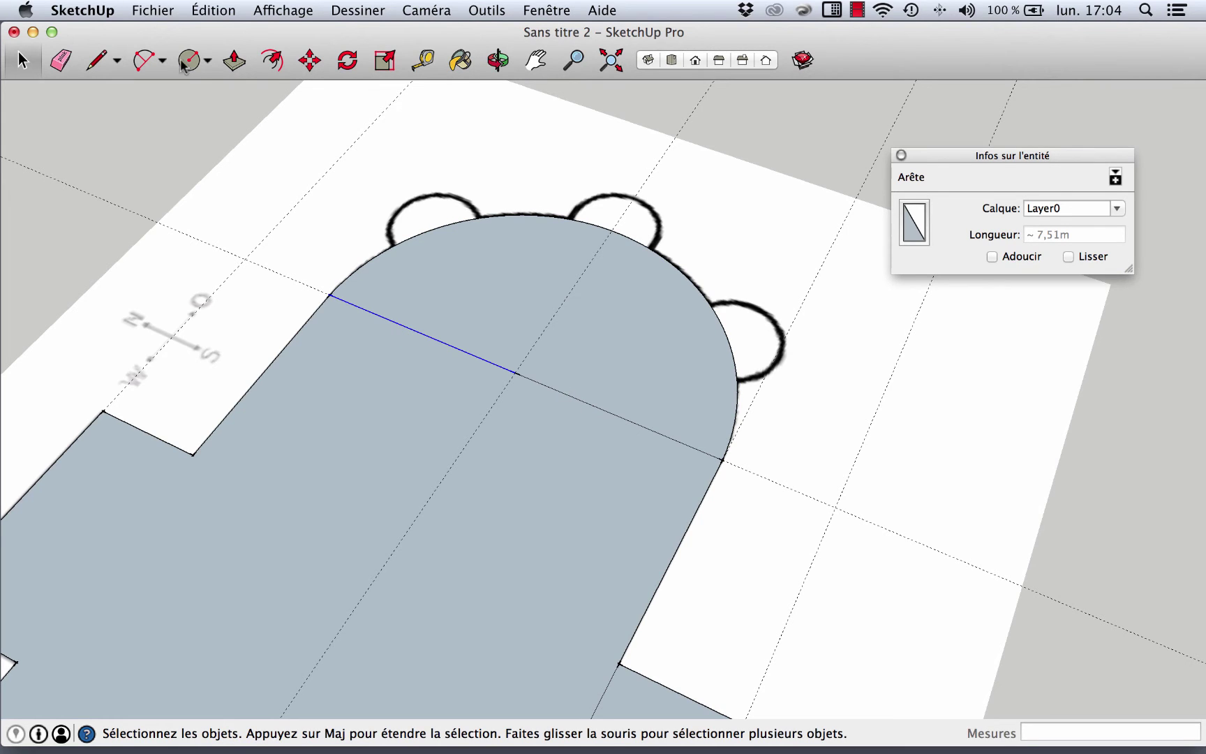
pyautogui.click(60, 61)
pyautogui.click(453, 351)
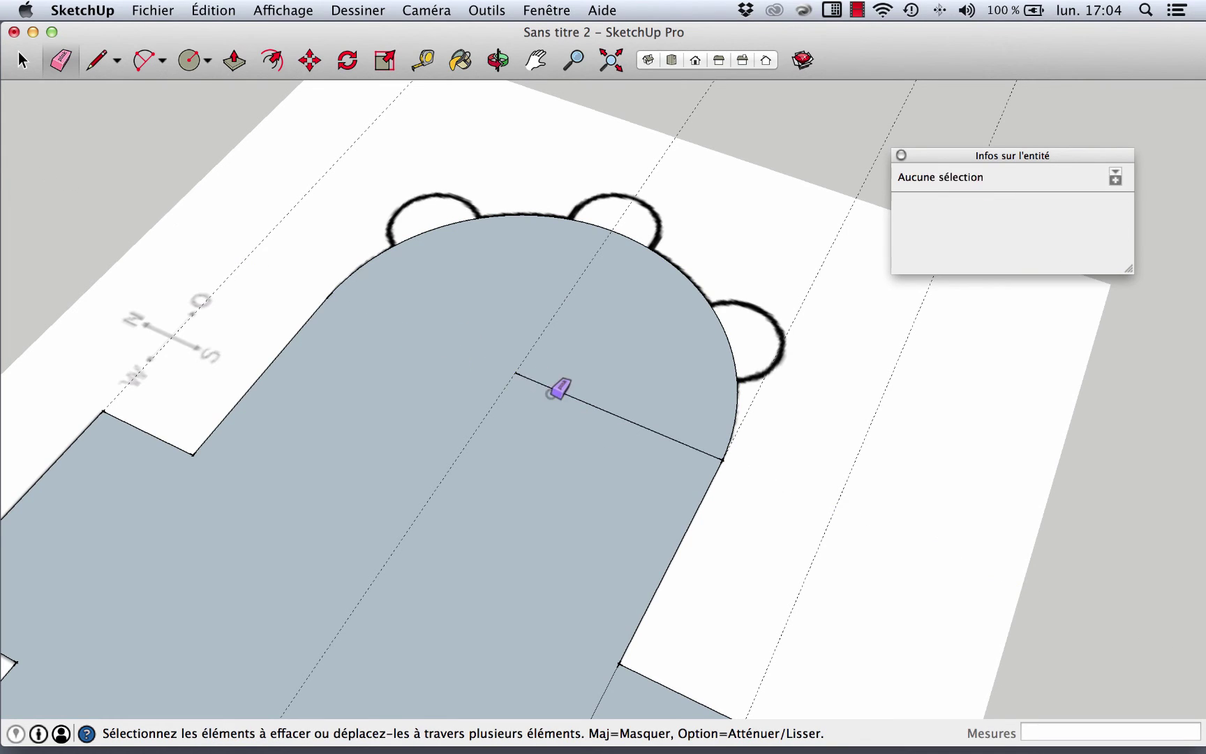
pyautogui.click(565, 395)
pyautogui.scroll(-3, 570, 391)
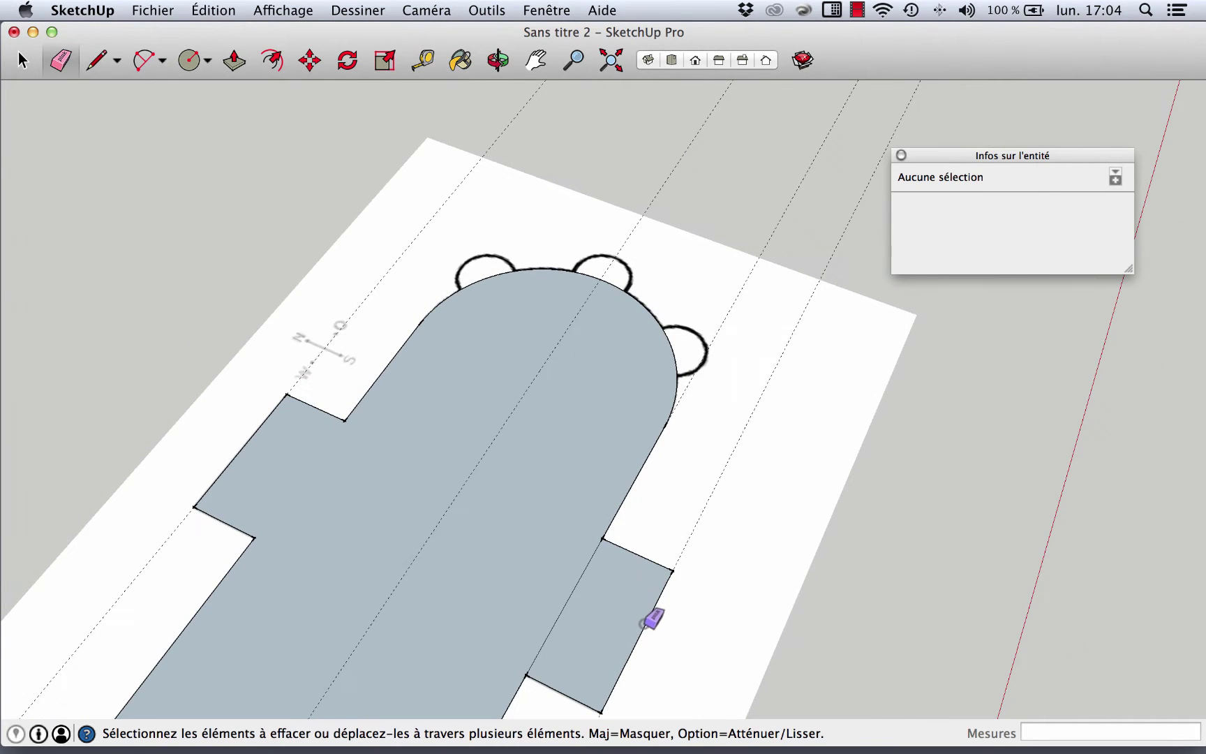
pyautogui.click(577, 581)
pyautogui.scroll(-2, 498, 440)
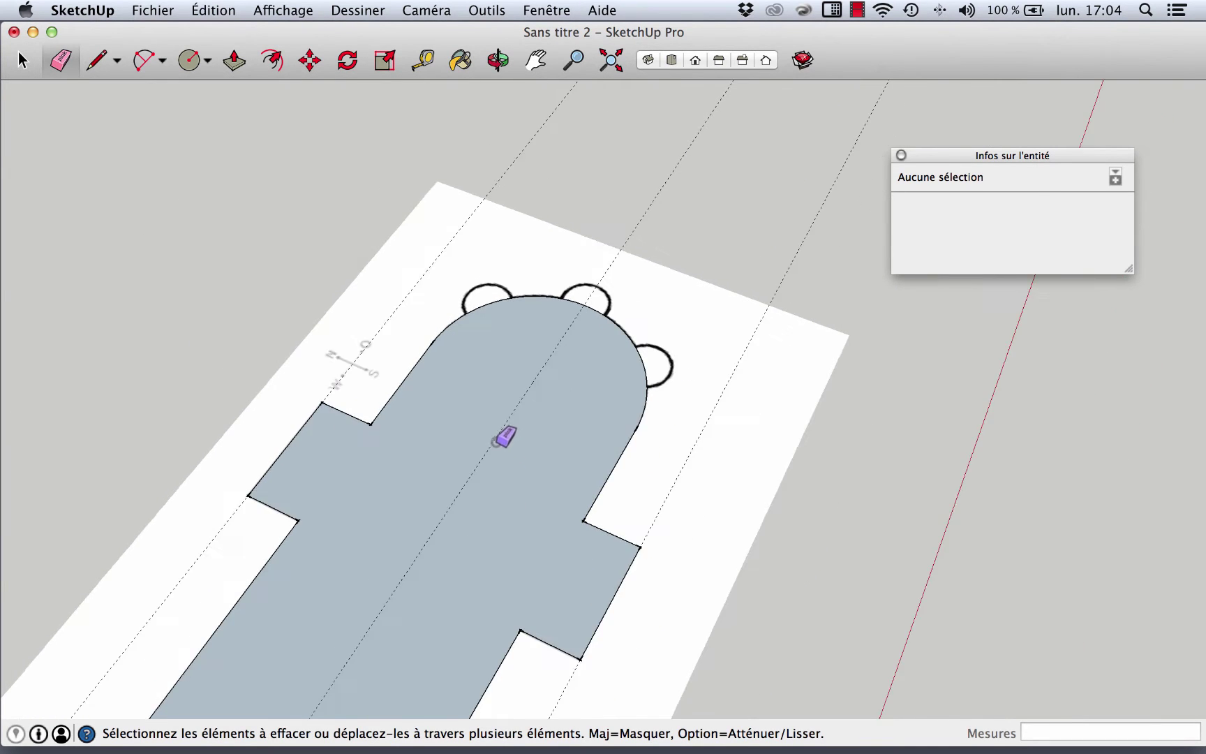
# Draw a circle of about 1.95 m radius over the middle chapel, centred where the central axis guide crosses the apse arc
pyautogui.scroll(5, 487, 344)
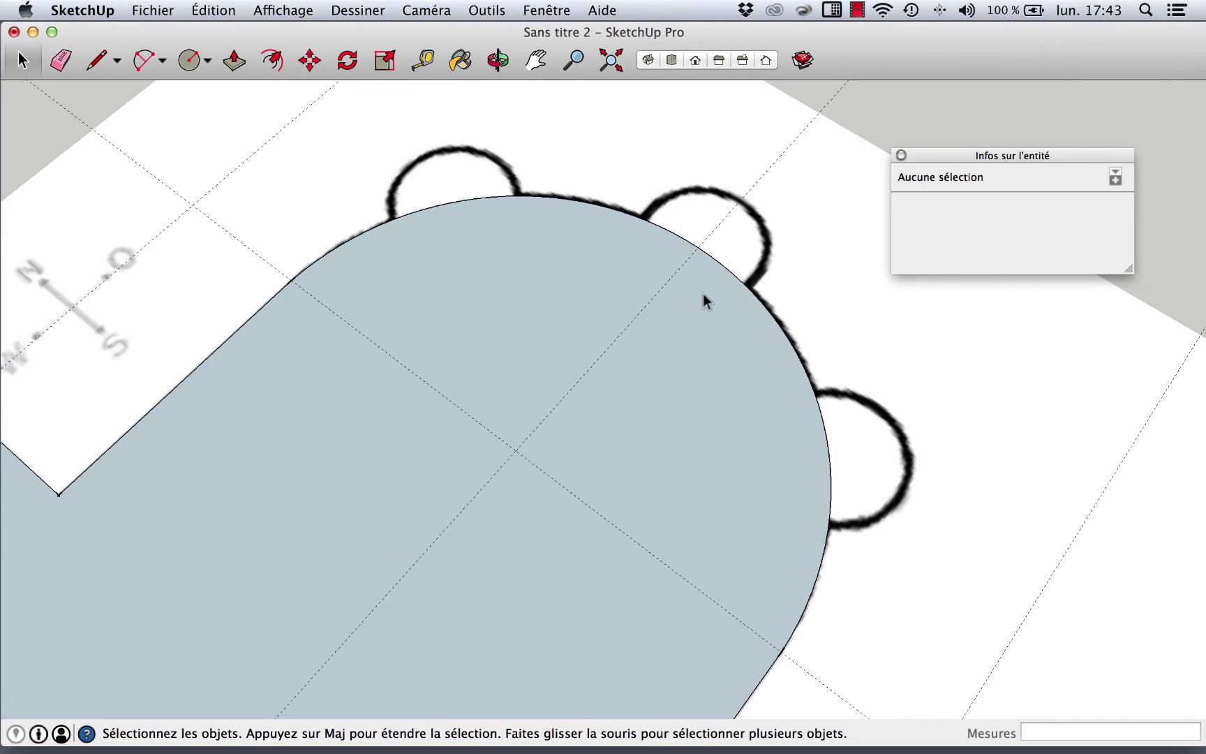
pyautogui.click(189, 62)
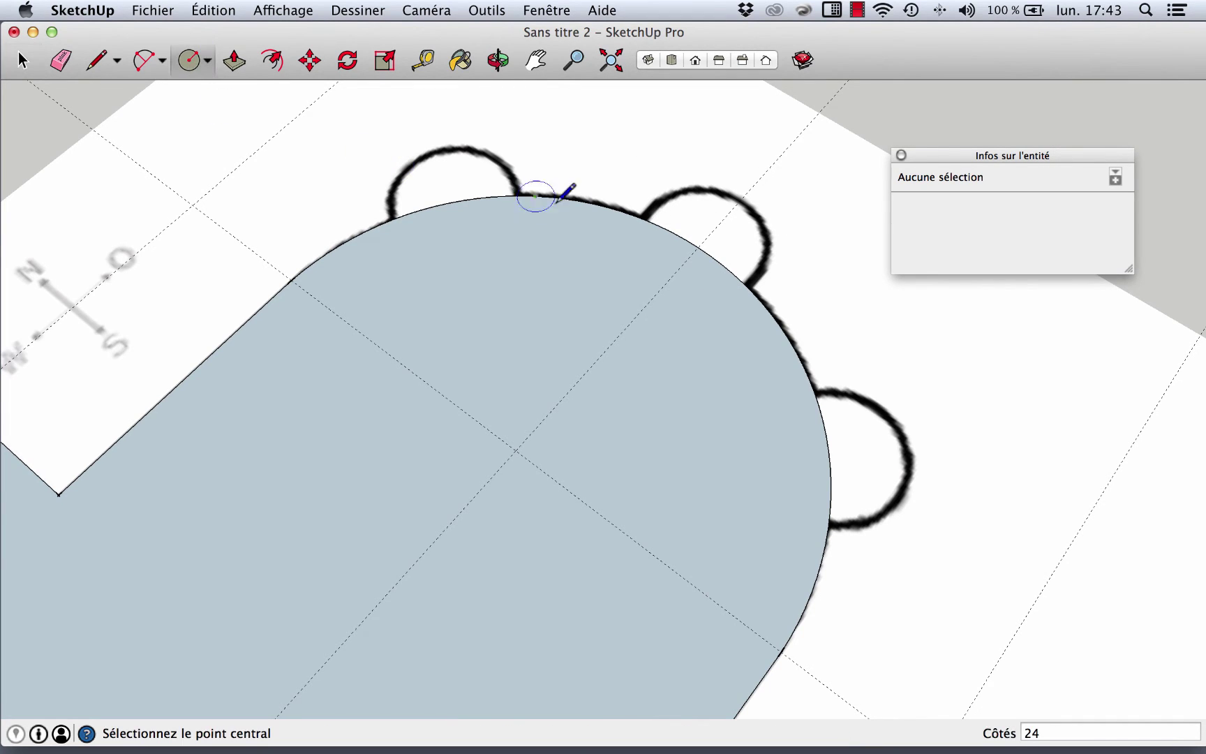
pyautogui.click(697, 247)
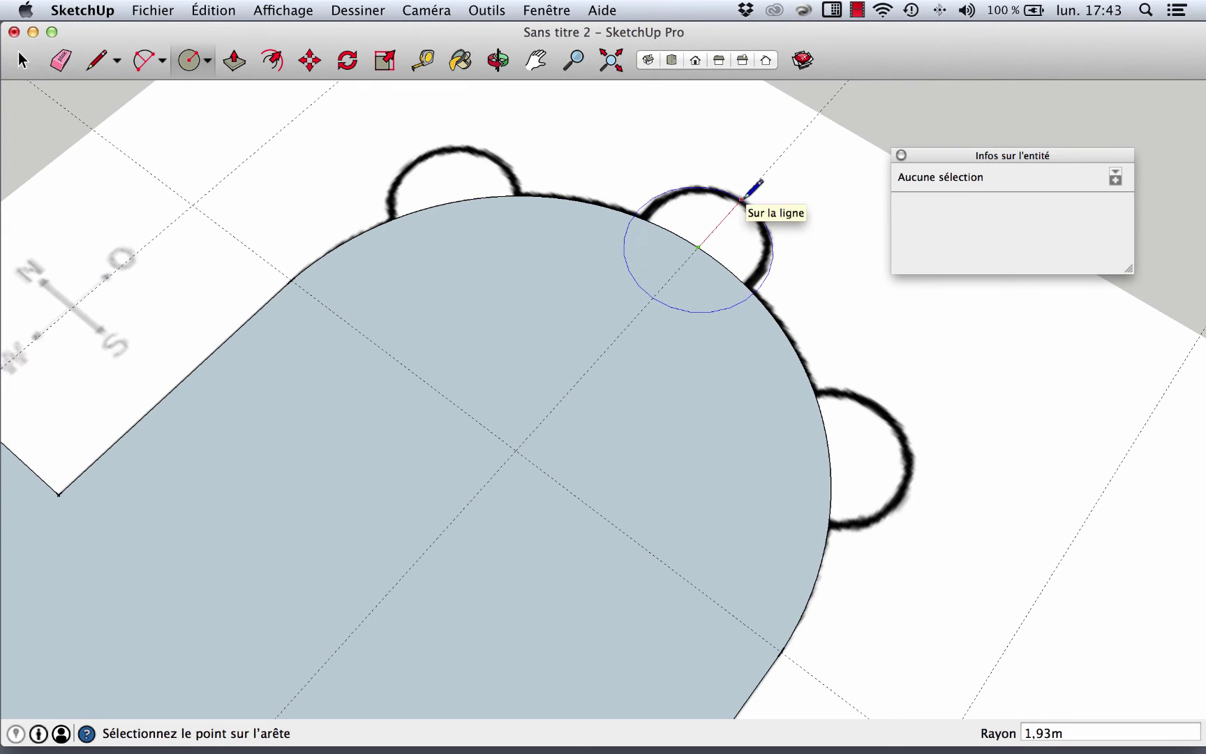
pyautogui.click(744, 197)
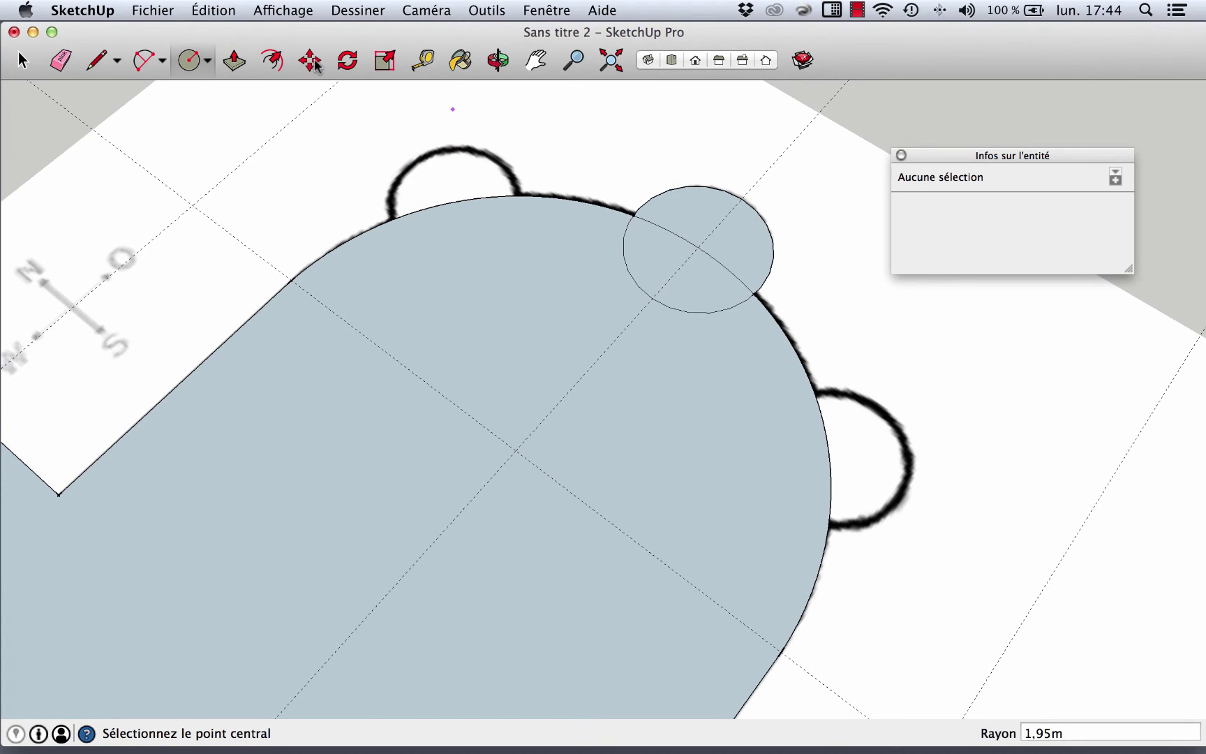
# Rotate a copy of the middle chapel's outer face about 52.9° around the apse centre onto the compass-side chapel
pyautogui.click(348, 62)
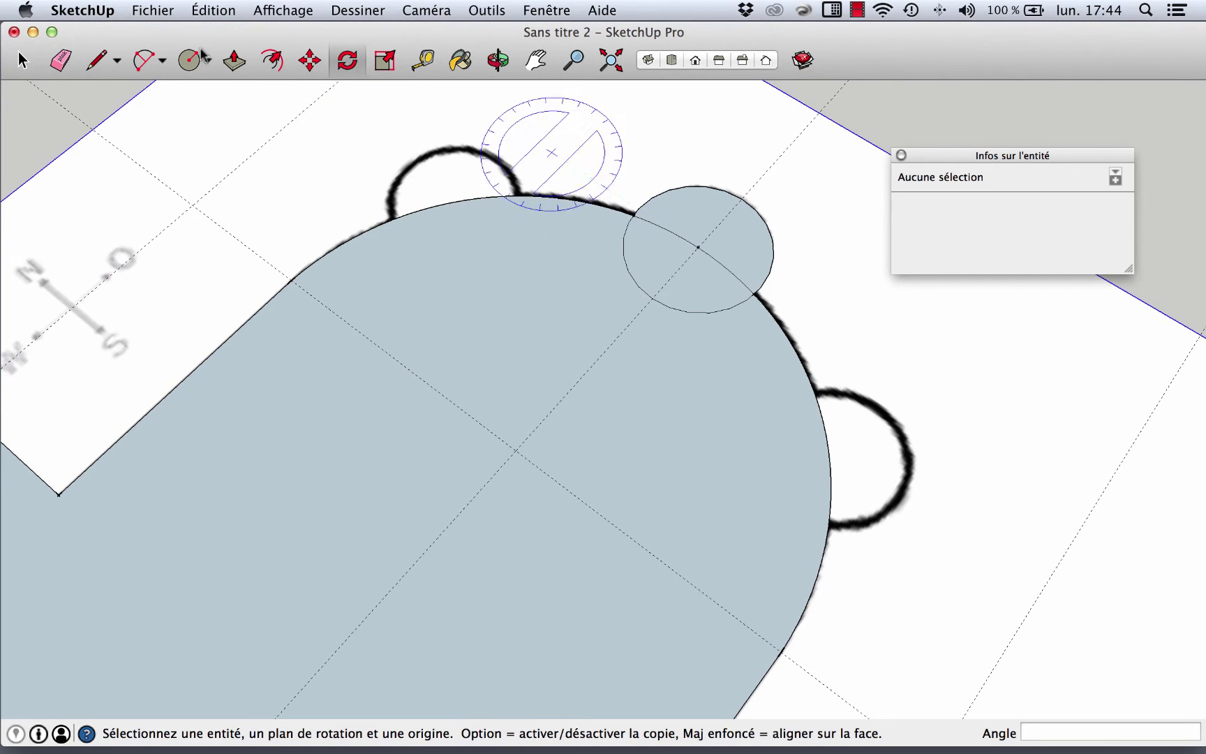
pyautogui.press('space')
pyautogui.click(683, 216)
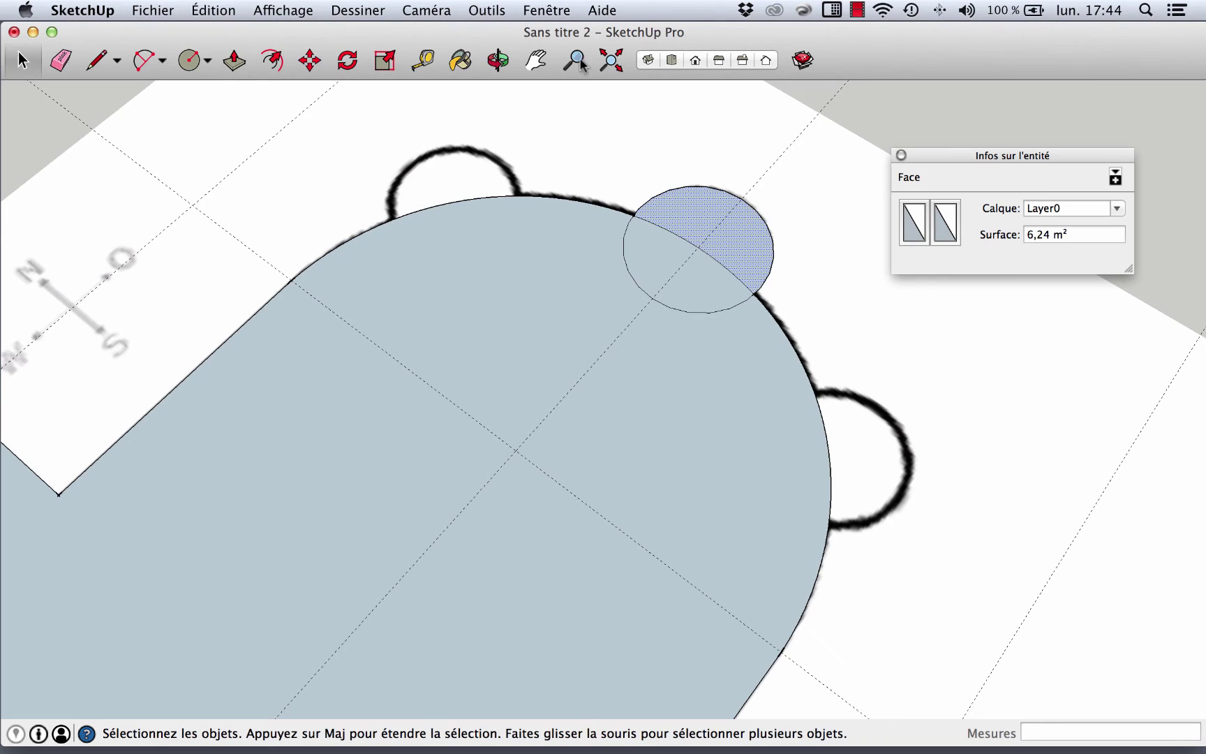
pyautogui.click(349, 63)
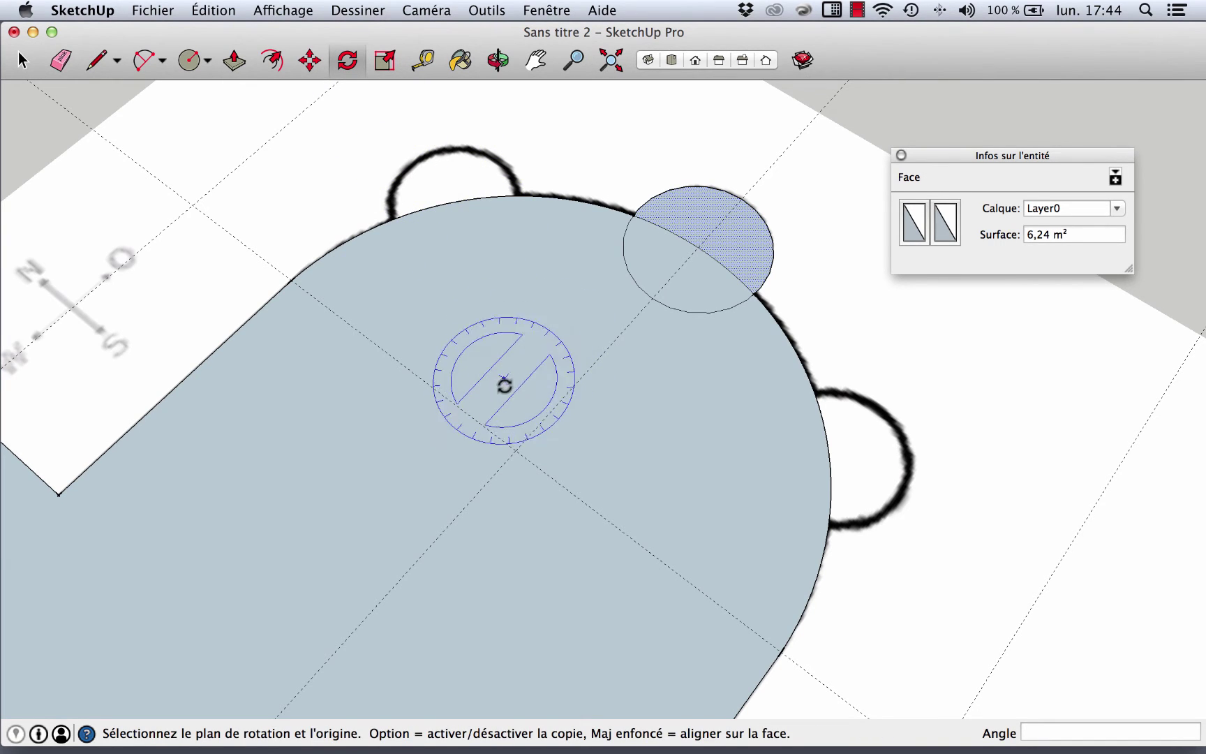
pyautogui.click(517, 448)
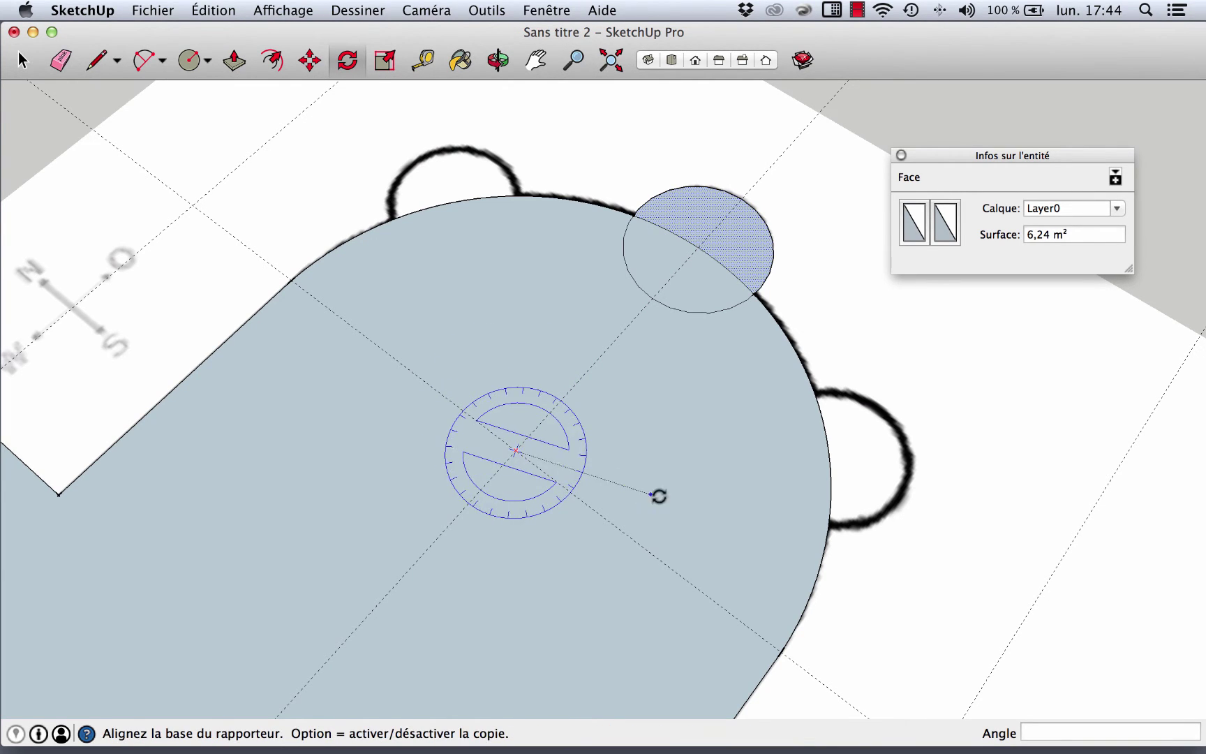
pyautogui.click(698, 246)
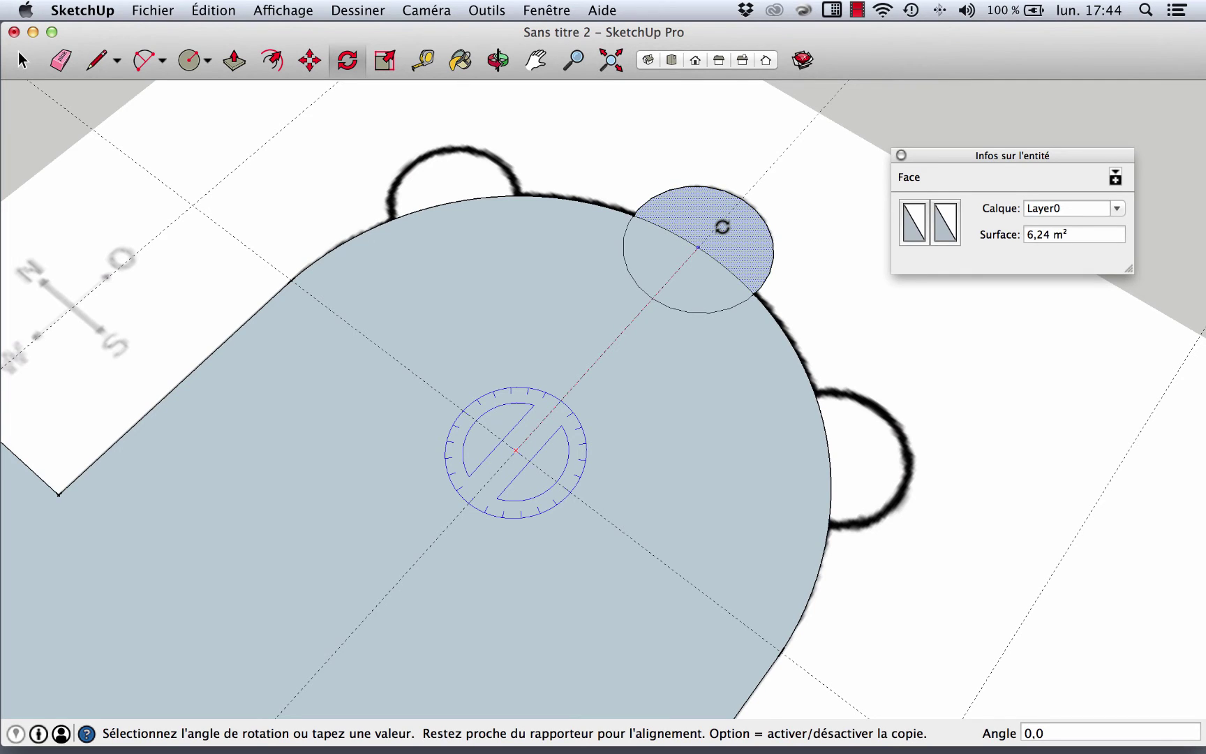
pyautogui.press('alt')
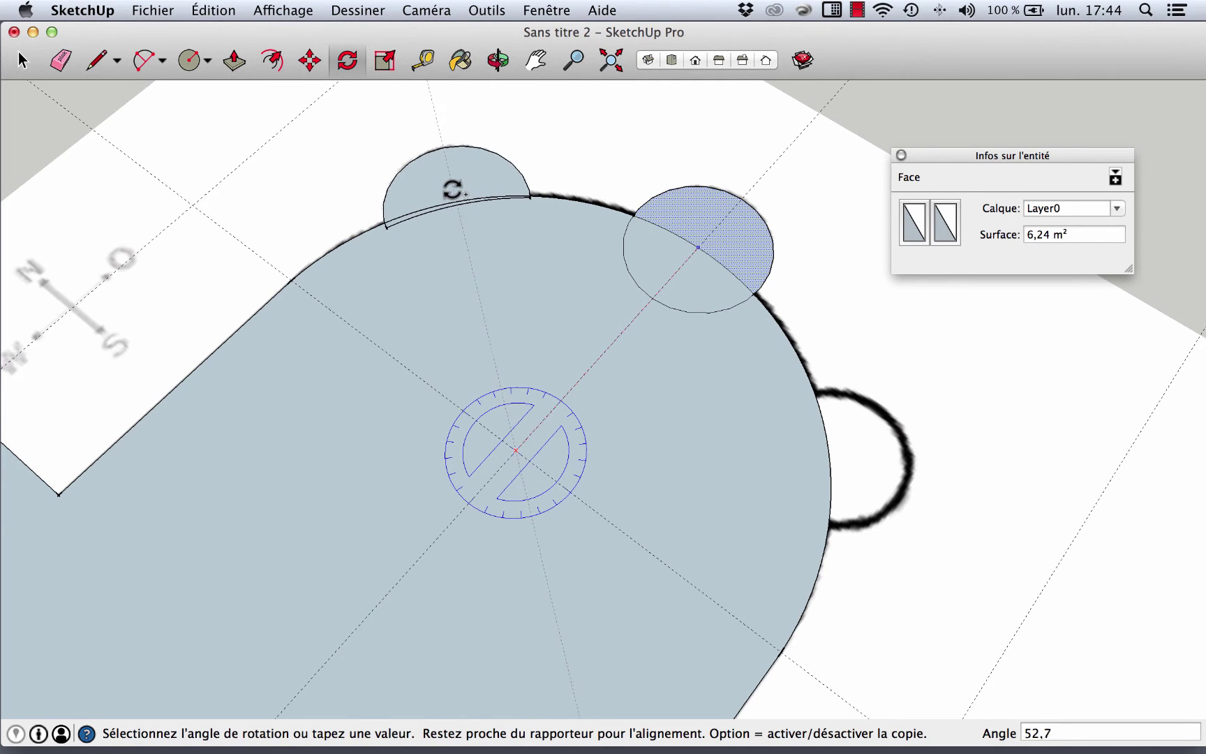
pyautogui.scroll(2, 455, 187)
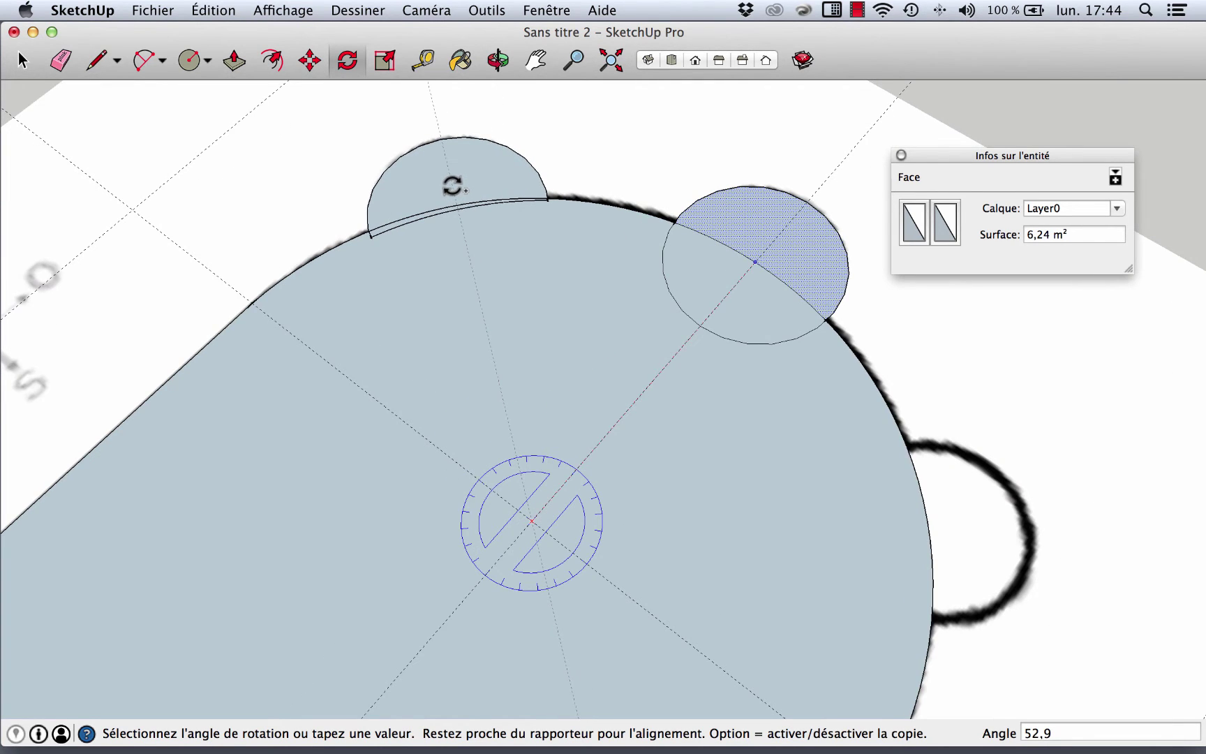
pyautogui.click(452, 185)
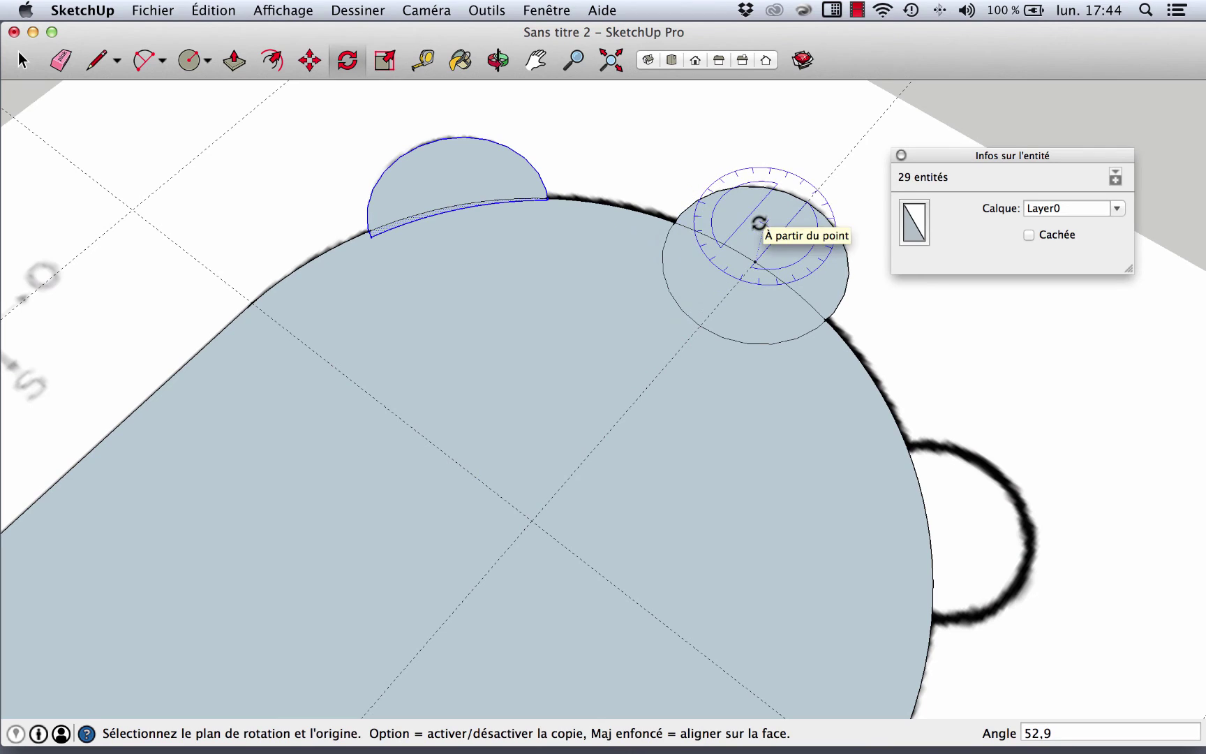
# Rotate a copy of the middle chapel's outer face about 53.1° around the apse centre onto the chapel opposite the compass
pyautogui.click(25, 63)
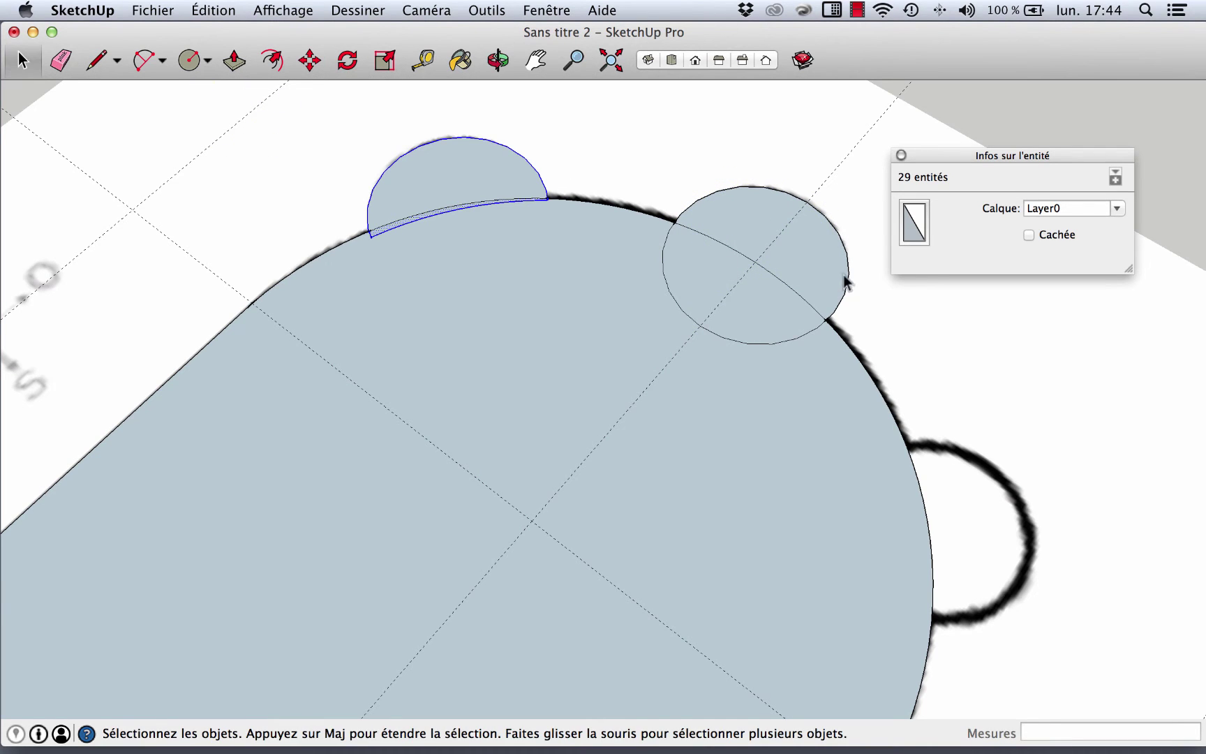
pyautogui.click(748, 212)
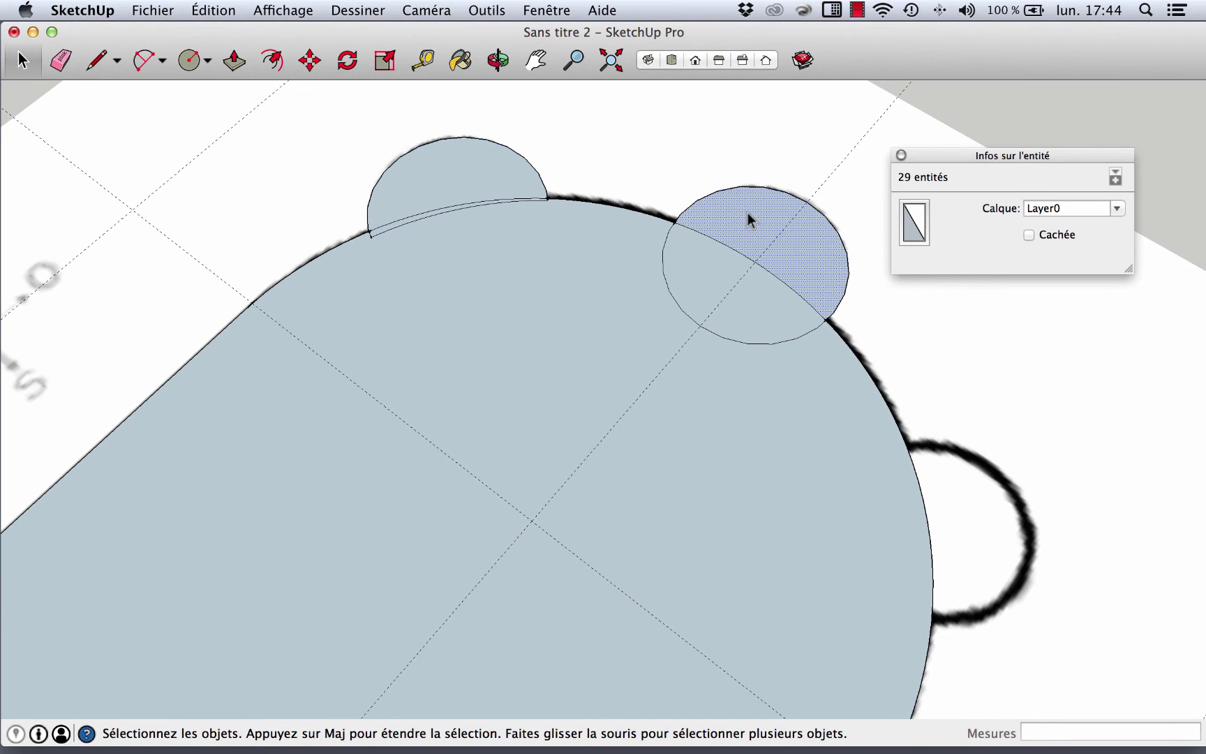
pyautogui.click(349, 62)
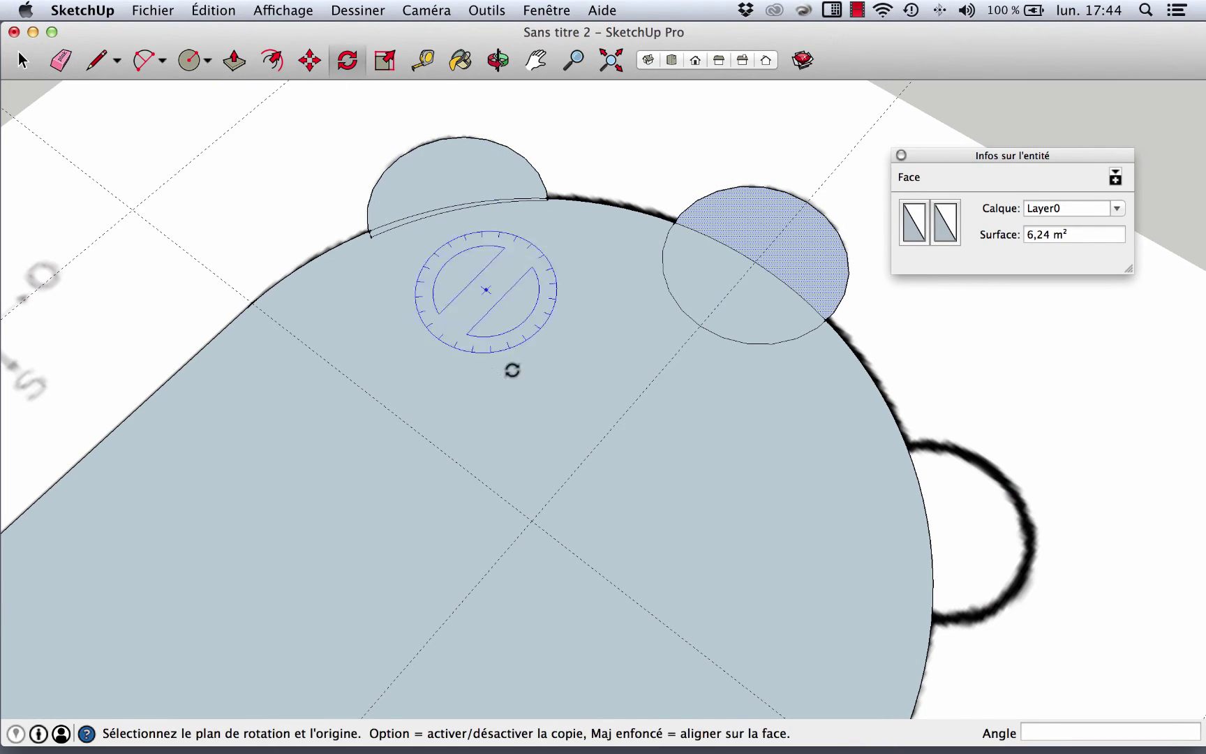
pyautogui.click(531, 522)
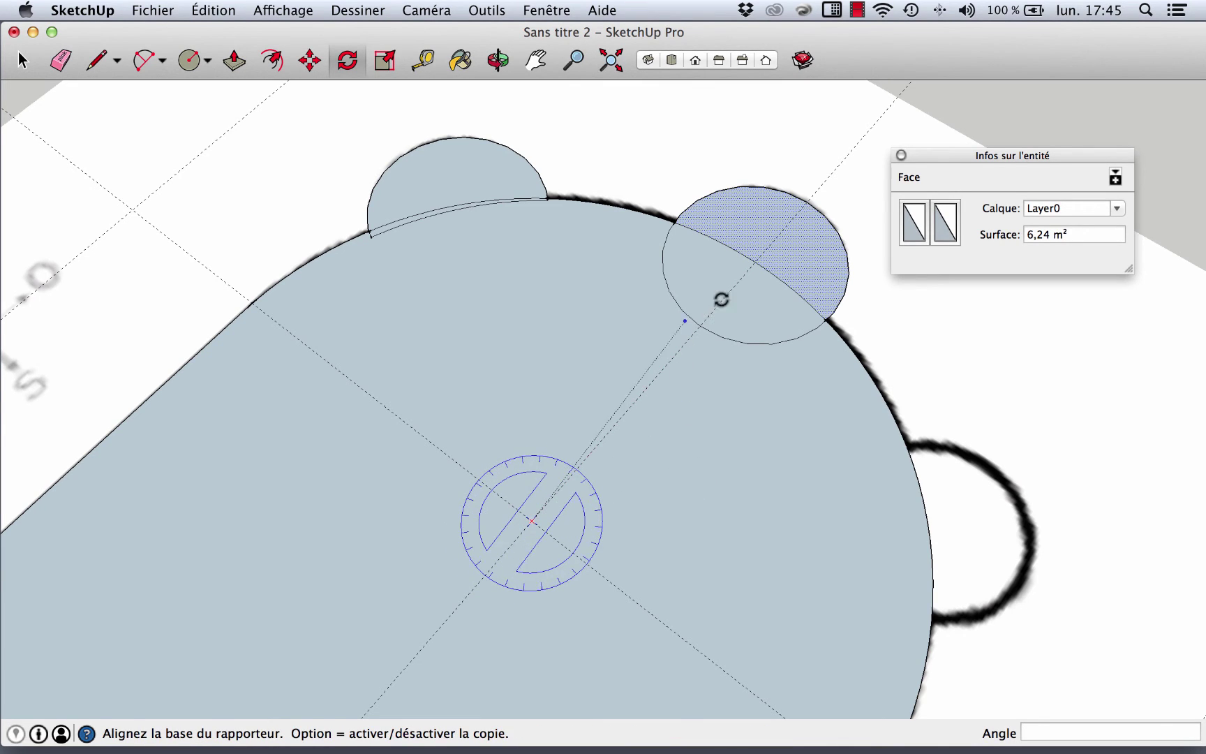
pyautogui.click(755, 262)
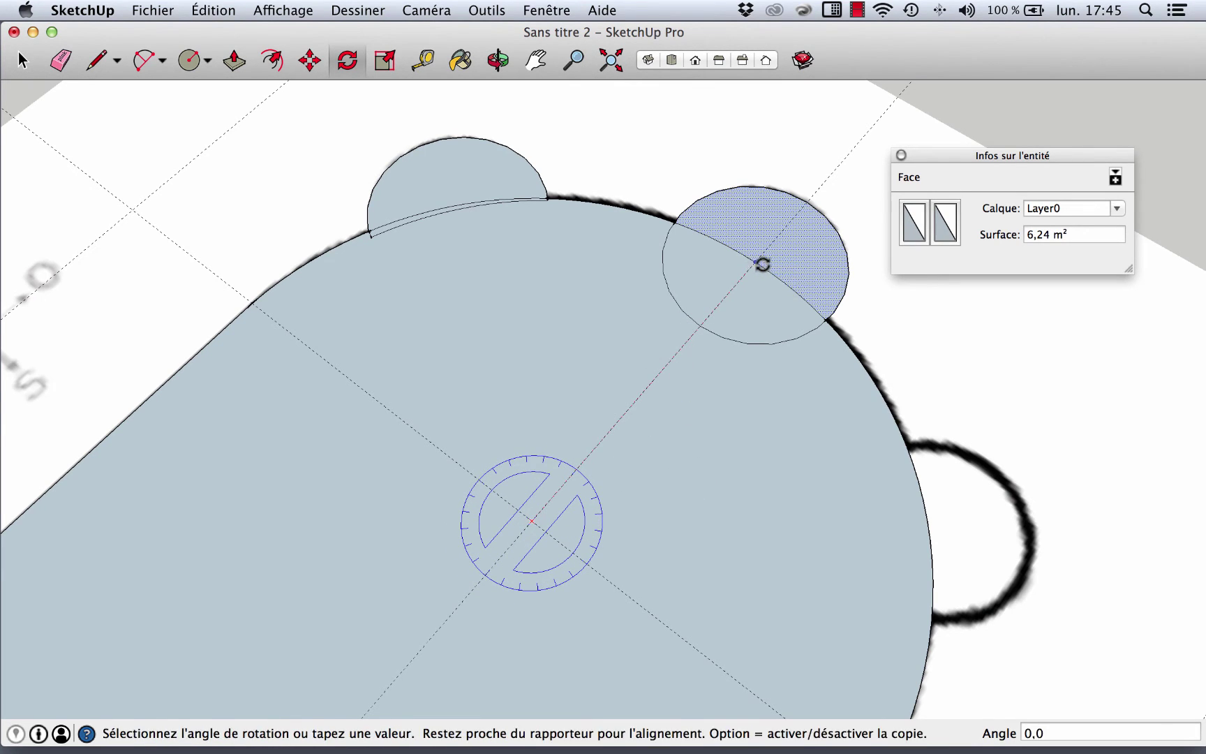
pyautogui.press('alt')
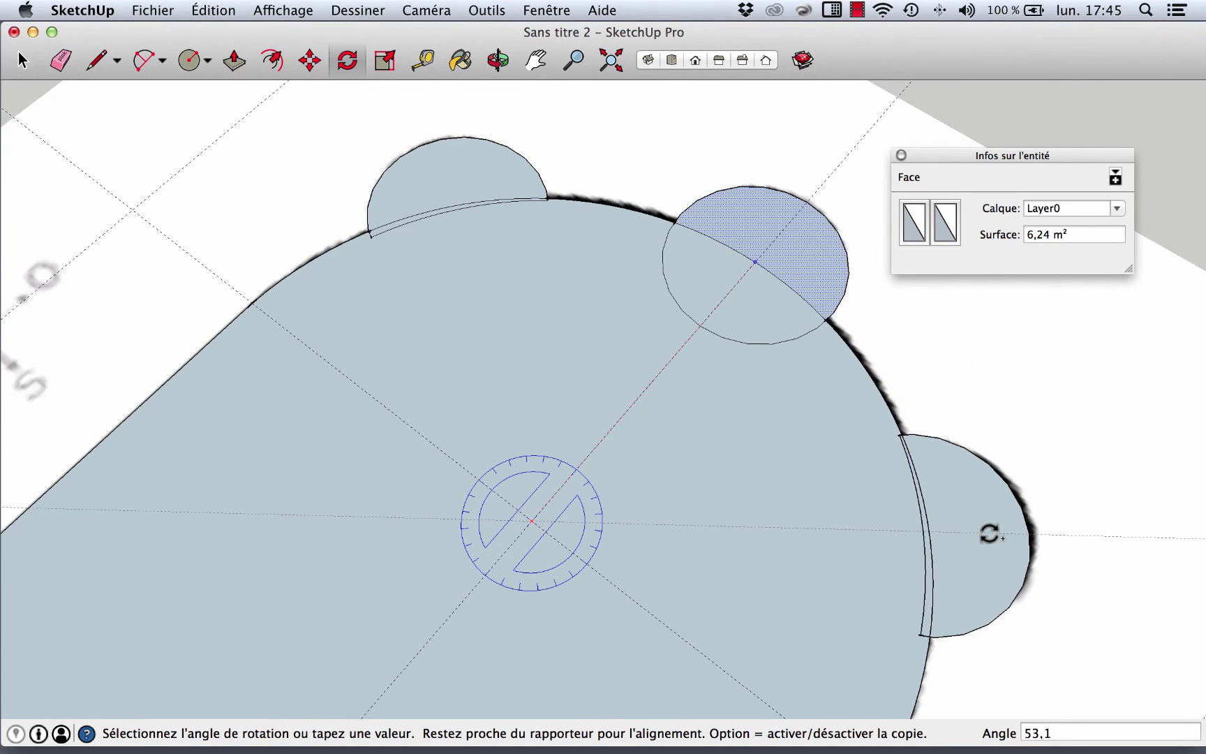
pyautogui.click(990, 533)
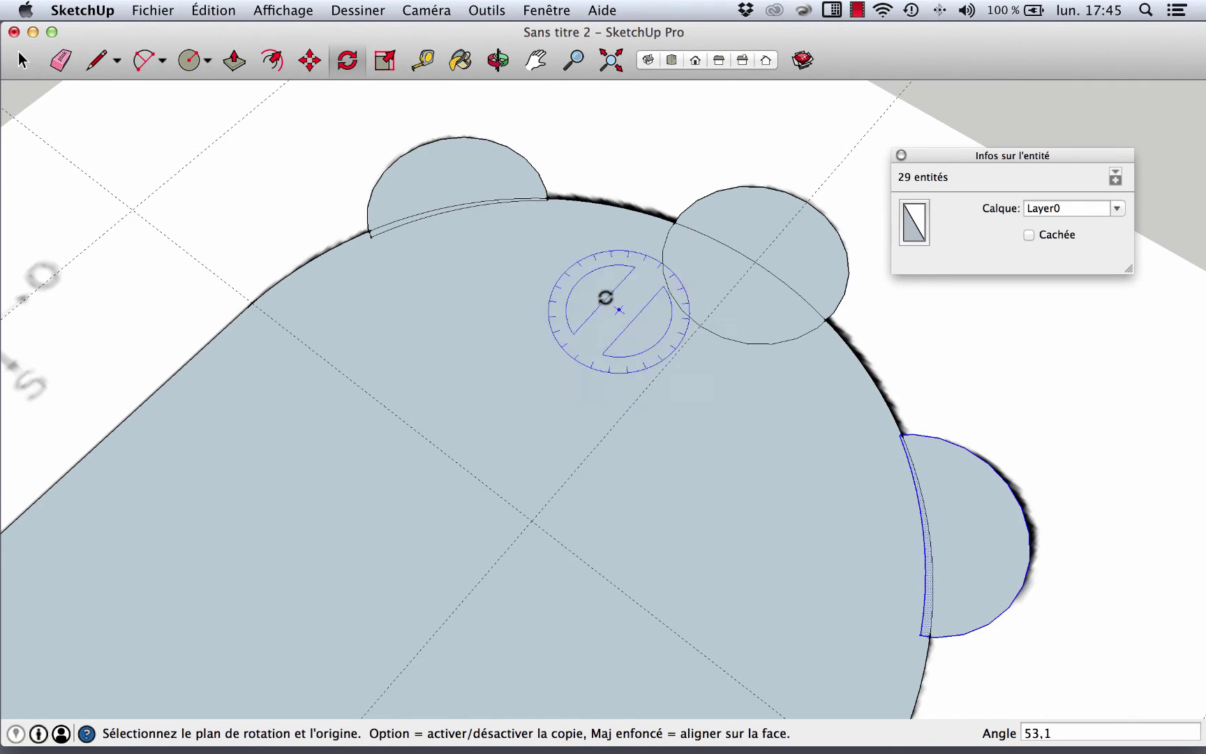
# Erase the two arcs separating the compass-side chapel from the apse
pyautogui.scroll(-3, 606, 296)
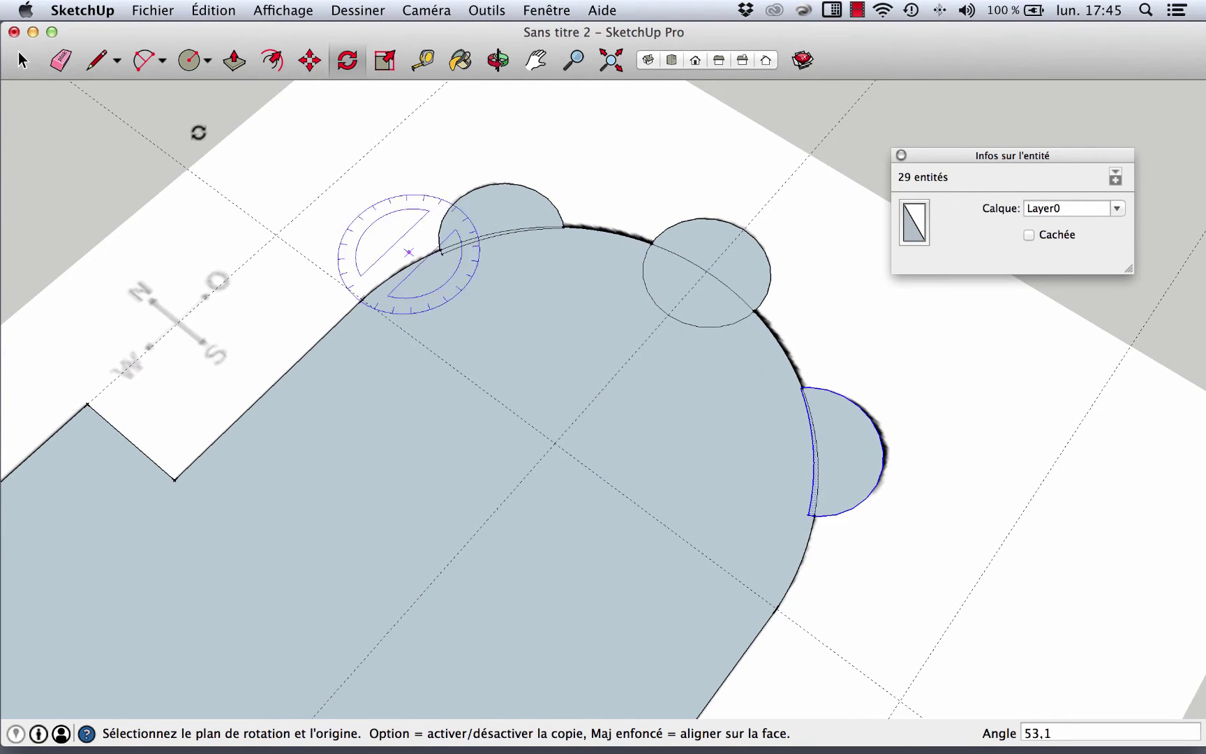
pyautogui.click(61, 63)
pyautogui.scroll(5, 451, 259)
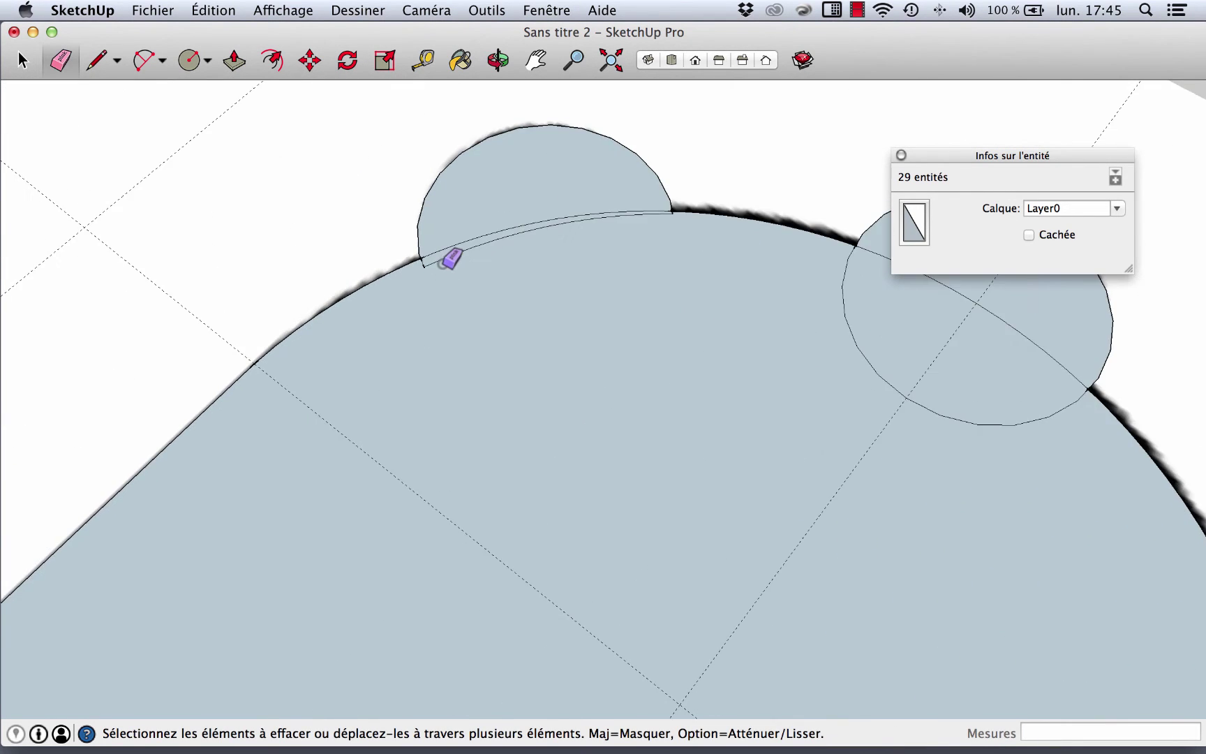
pyautogui.scroll(2, 451, 260)
pyautogui.moveTo(457, 252); pyautogui.dragTo(439, 279)
pyautogui.scroll(-6, 517, 234)
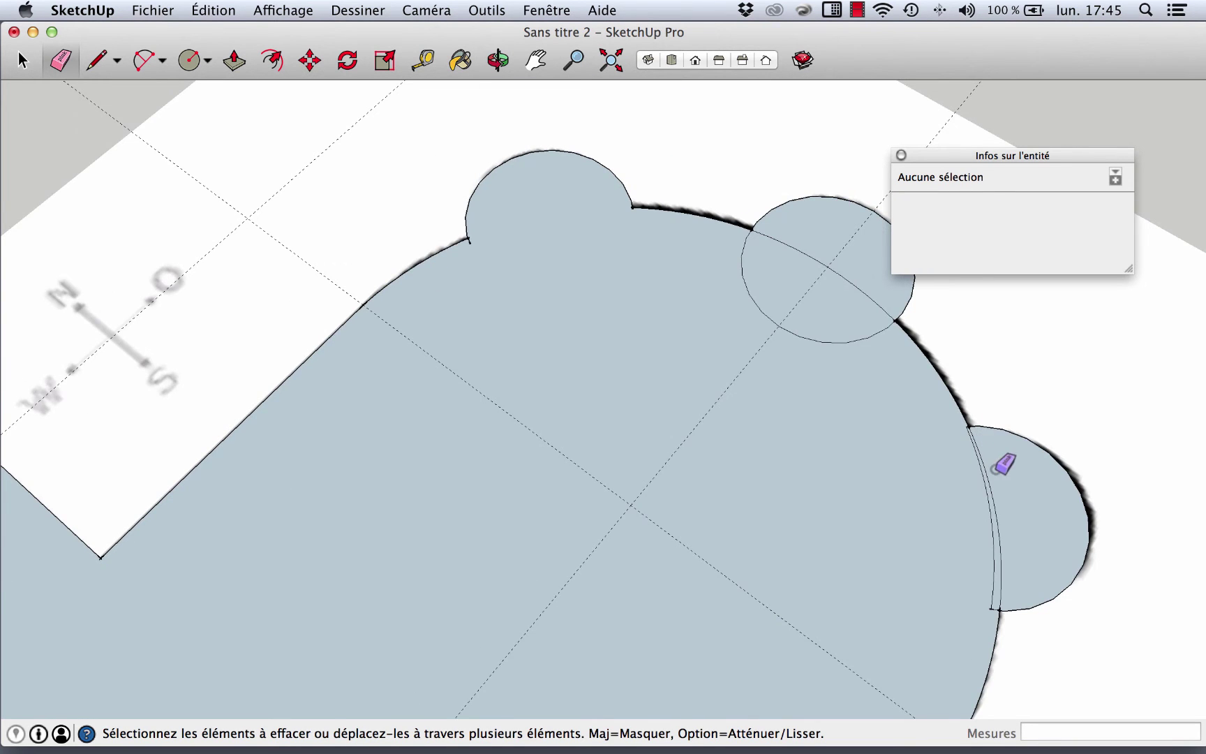
# Erase the short stray edge ends where the compass-side chapel meets the apse wall
pyautogui.scroll(-4, 463, 433)
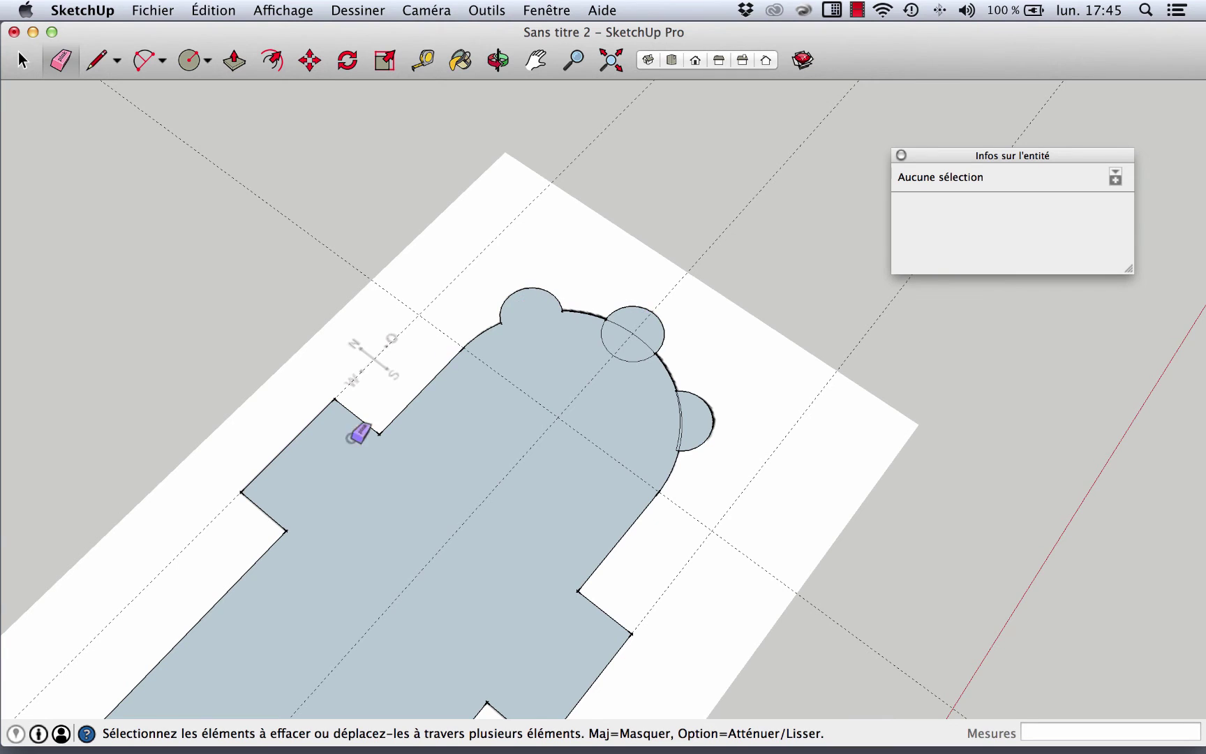
pyautogui.scroll(10, 390, 349)
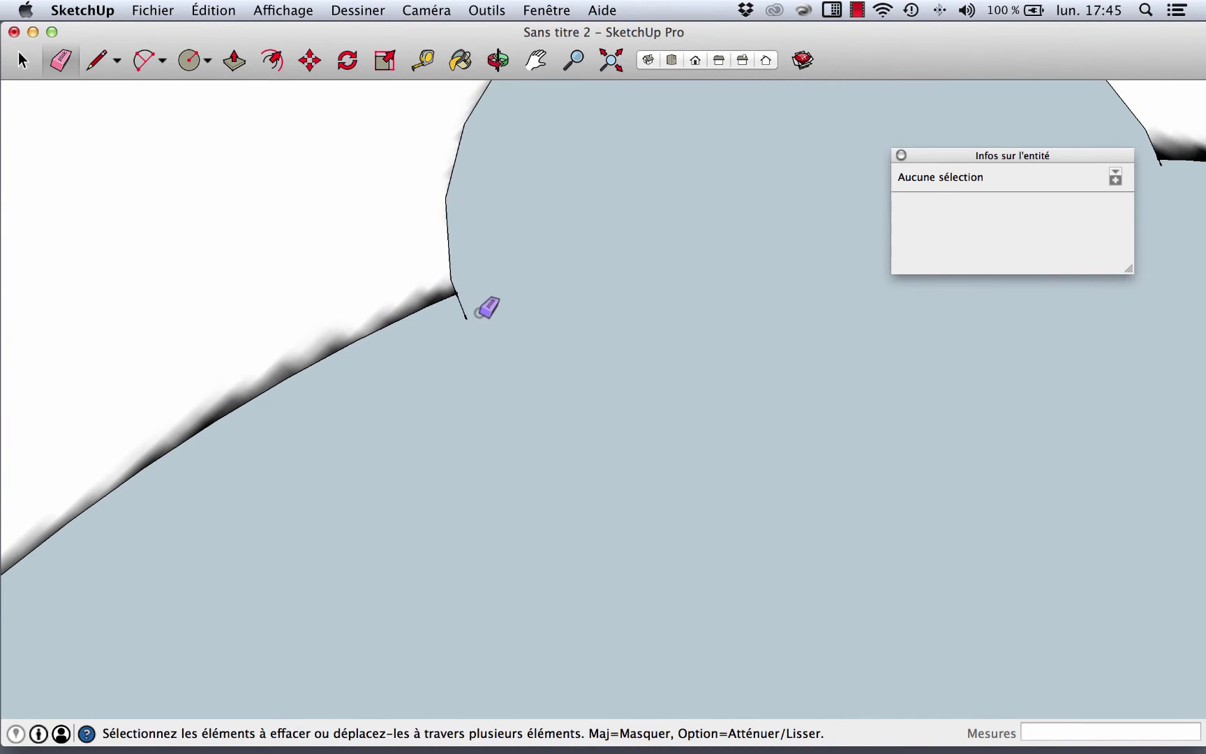
pyautogui.click(464, 313)
pyautogui.scroll(-5, 622, 465)
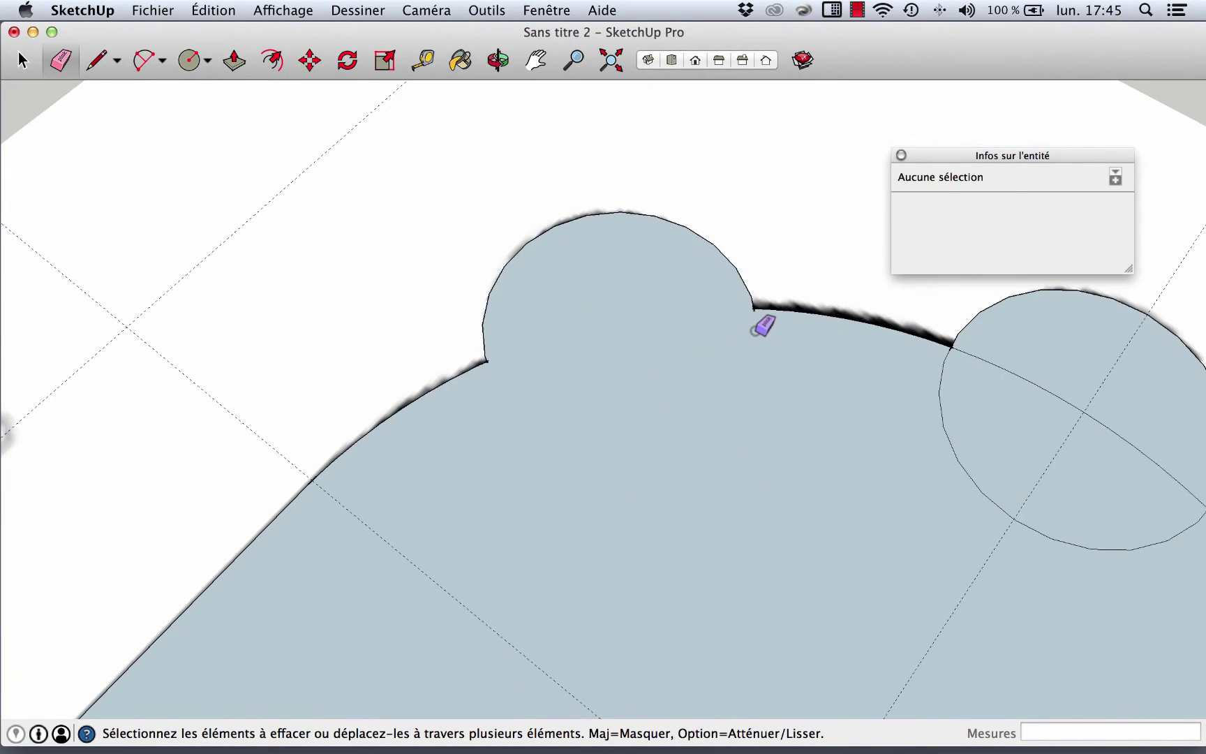
pyautogui.scroll(8, 758, 318)
pyautogui.scroll(-3, 465, 355)
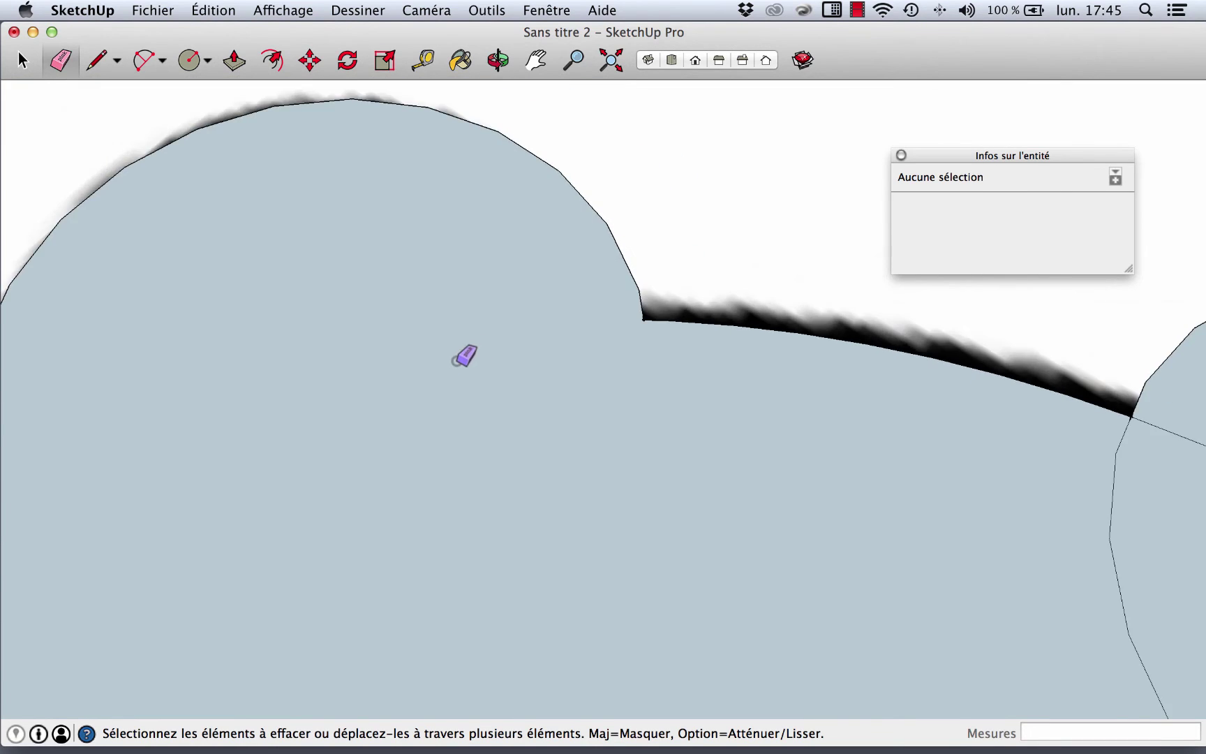
# Erase the apse arc crossing the middle chapel and the inner half of its circle
pyautogui.scroll(-3, 465, 356)
pyautogui.click(809, 446)
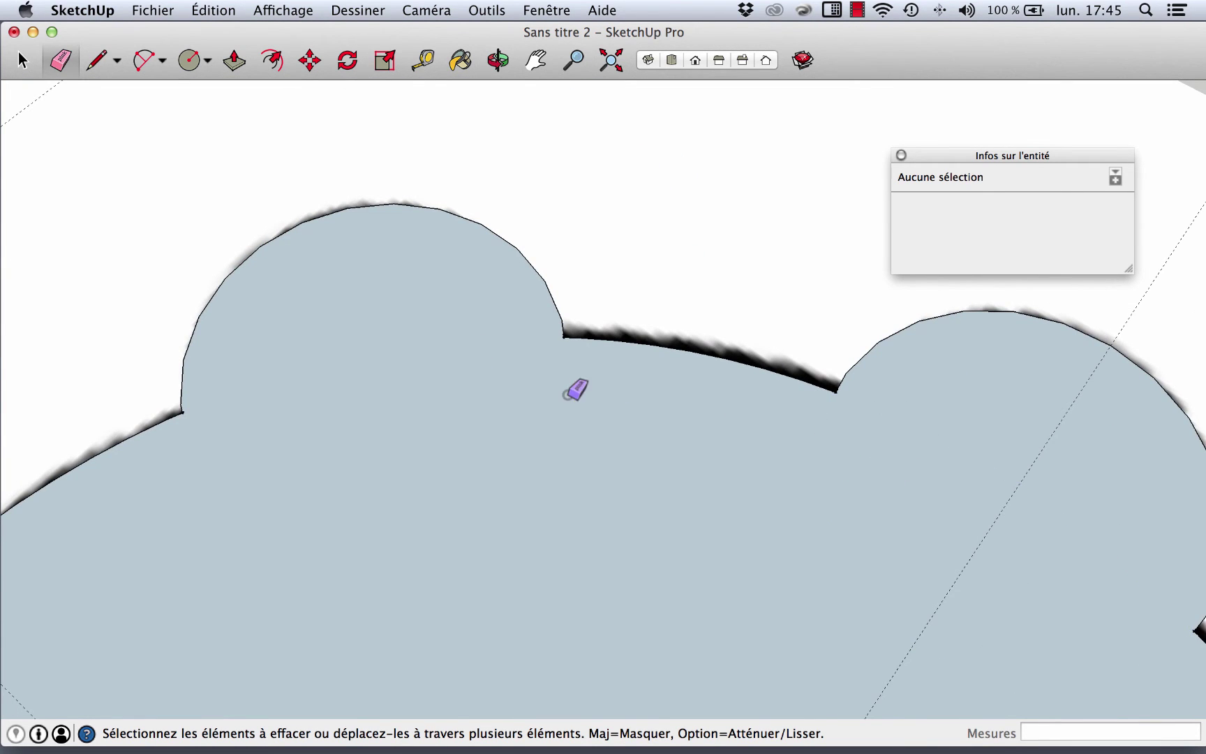
pyautogui.scroll(-3, 576, 389)
# Erase the two arcs across the base of the chapel opposite the compass and the stray edge ends at its corners
pyautogui.scroll(3, 823, 586)
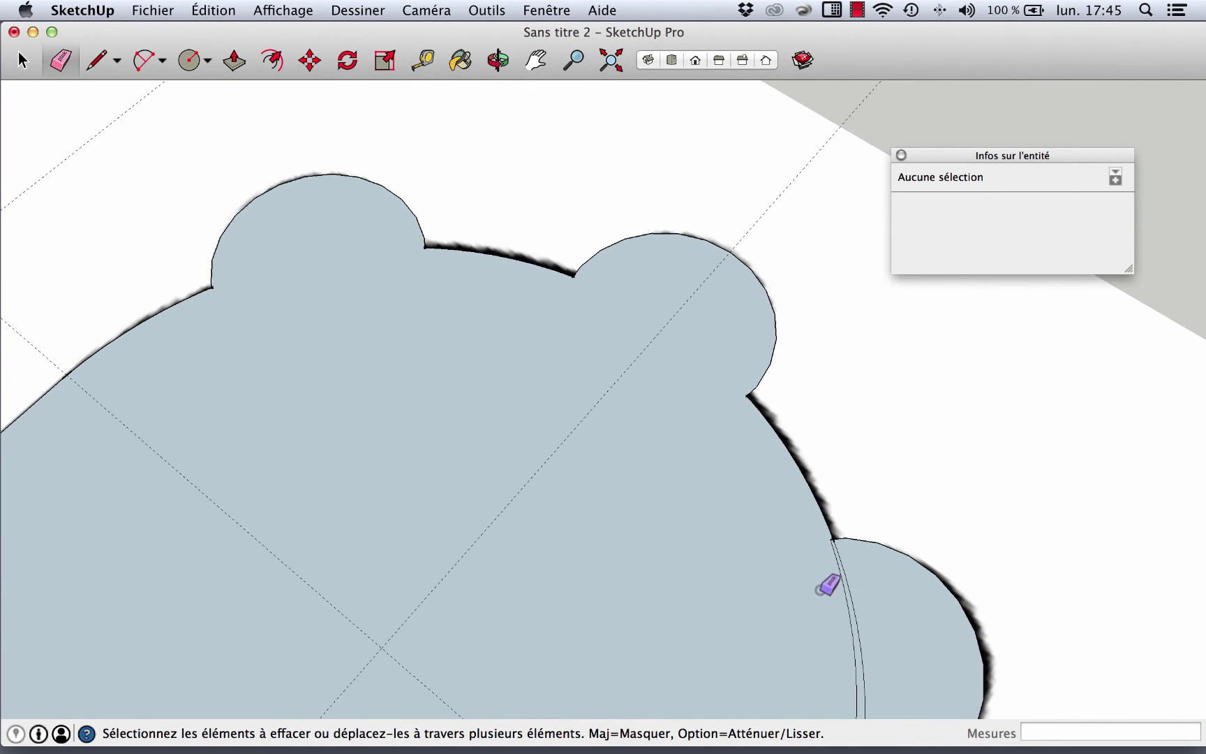
pyautogui.click(841, 575)
pyautogui.scroll(5, 830, 538)
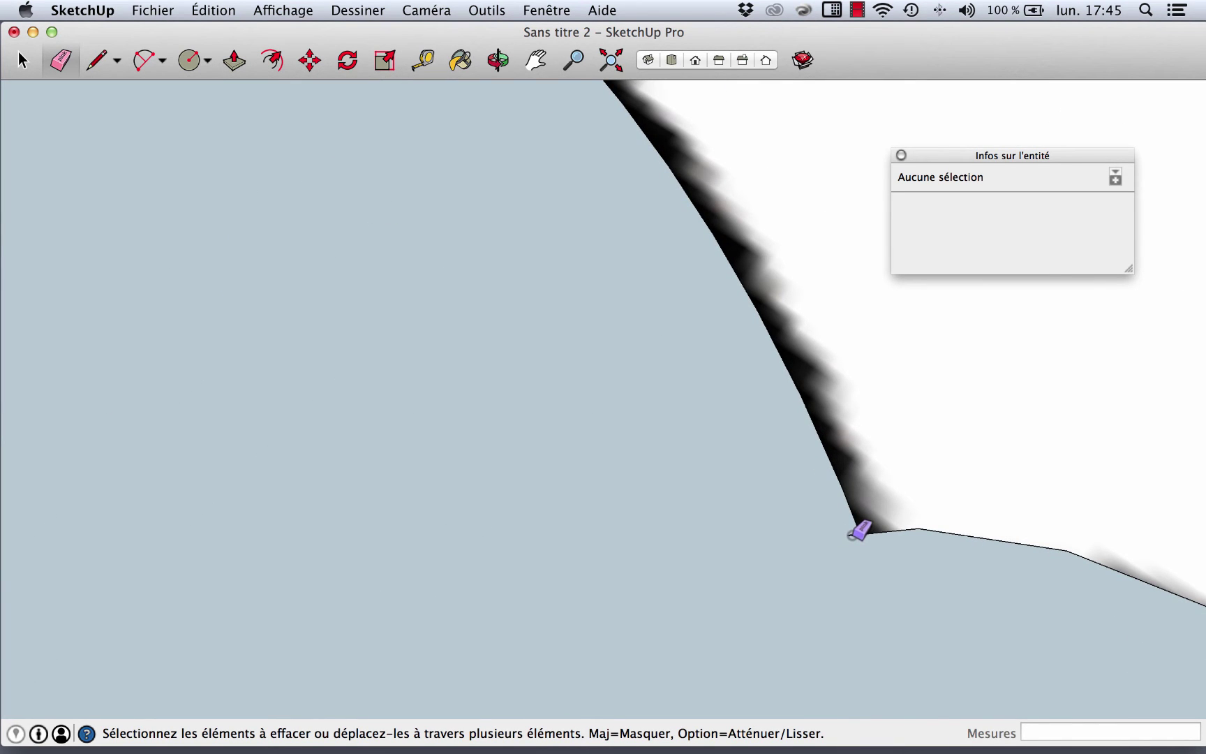
pyautogui.scroll(-8, 698, 418)
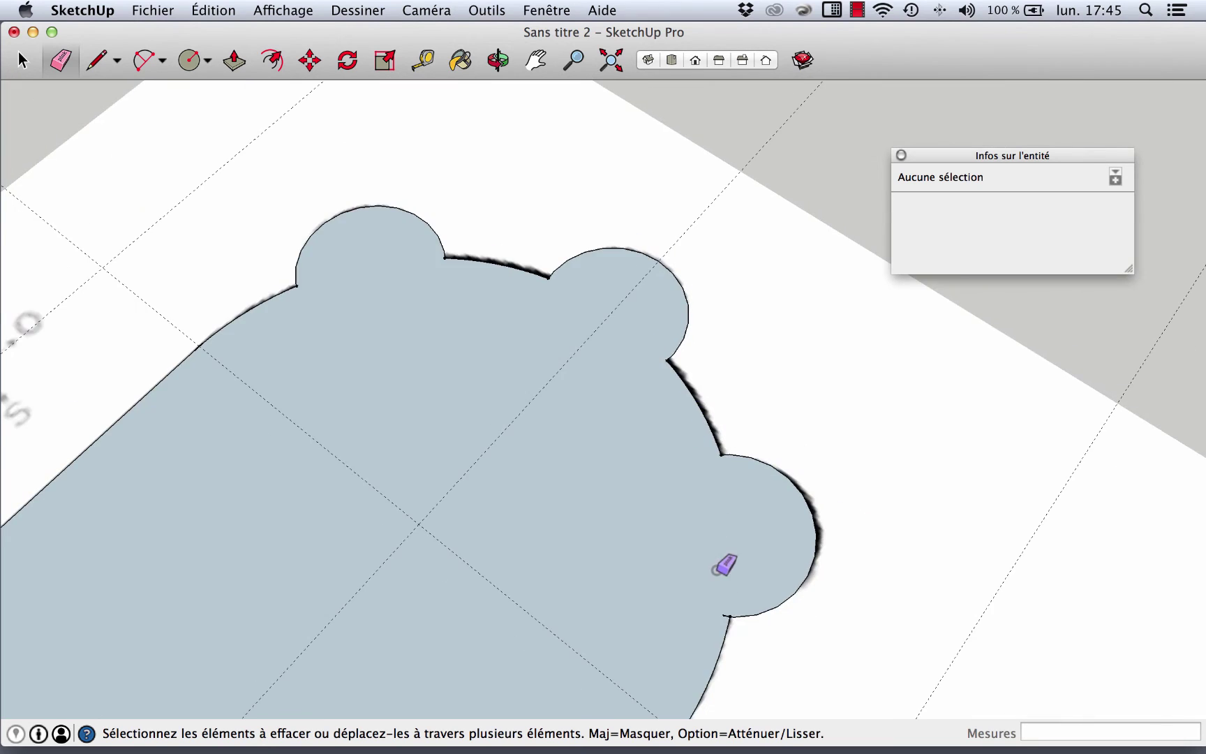
pyautogui.scroll(4, 725, 586)
pyautogui.scroll(2, 730, 599)
pyautogui.scroll(-6, 719, 477)
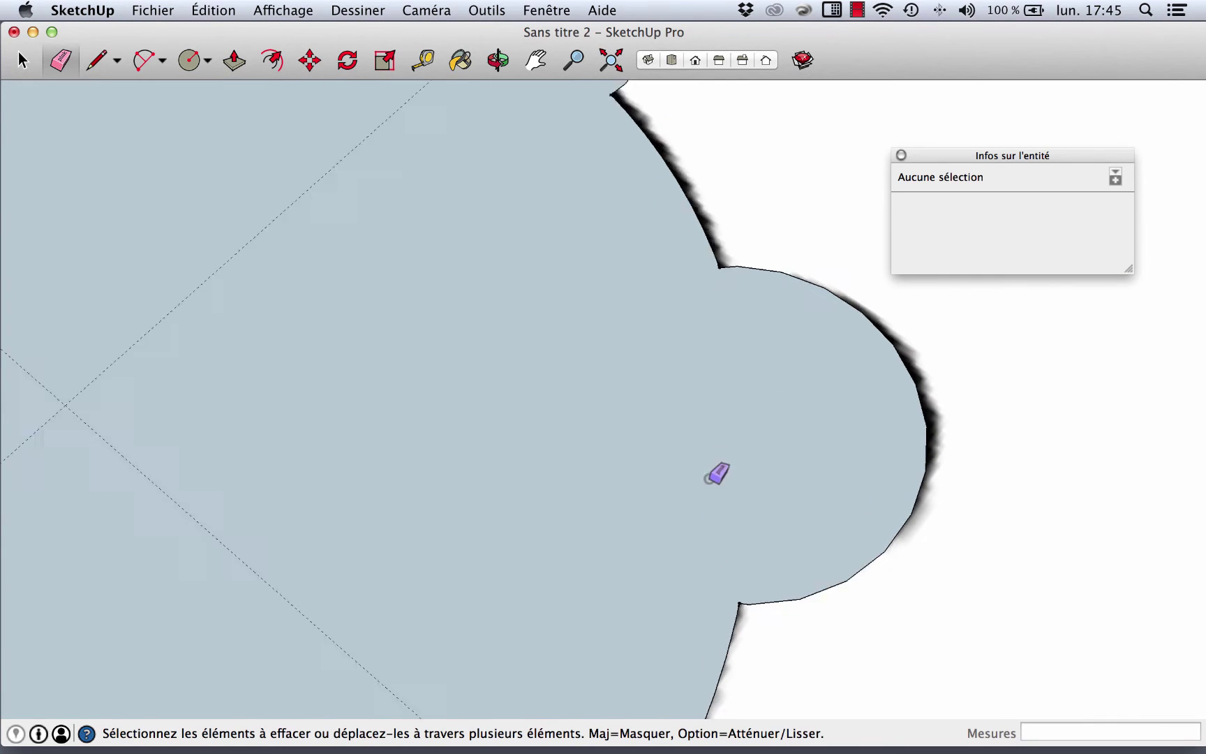
# Push/Pull the whole church floor face upward by 0.60 m
pyautogui.scroll(-8, 625, 503)
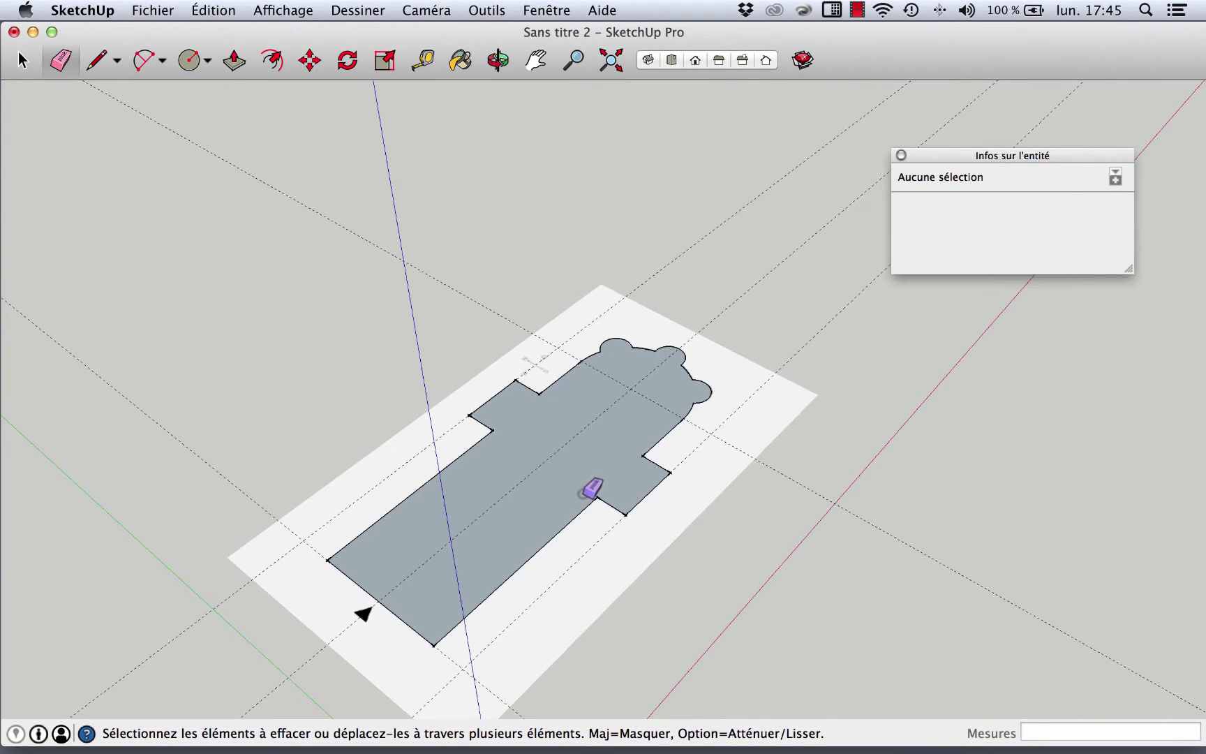
pyautogui.scroll(2, 496, 499)
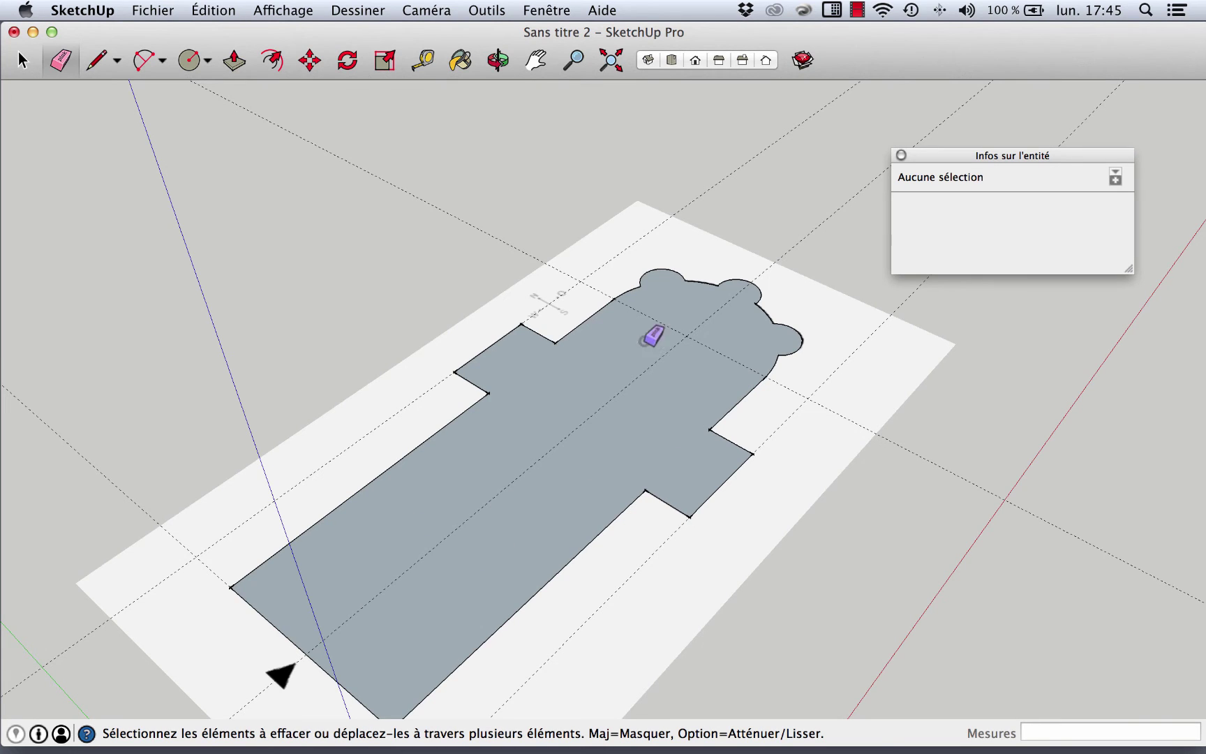
pyautogui.scroll(3, 705, 363)
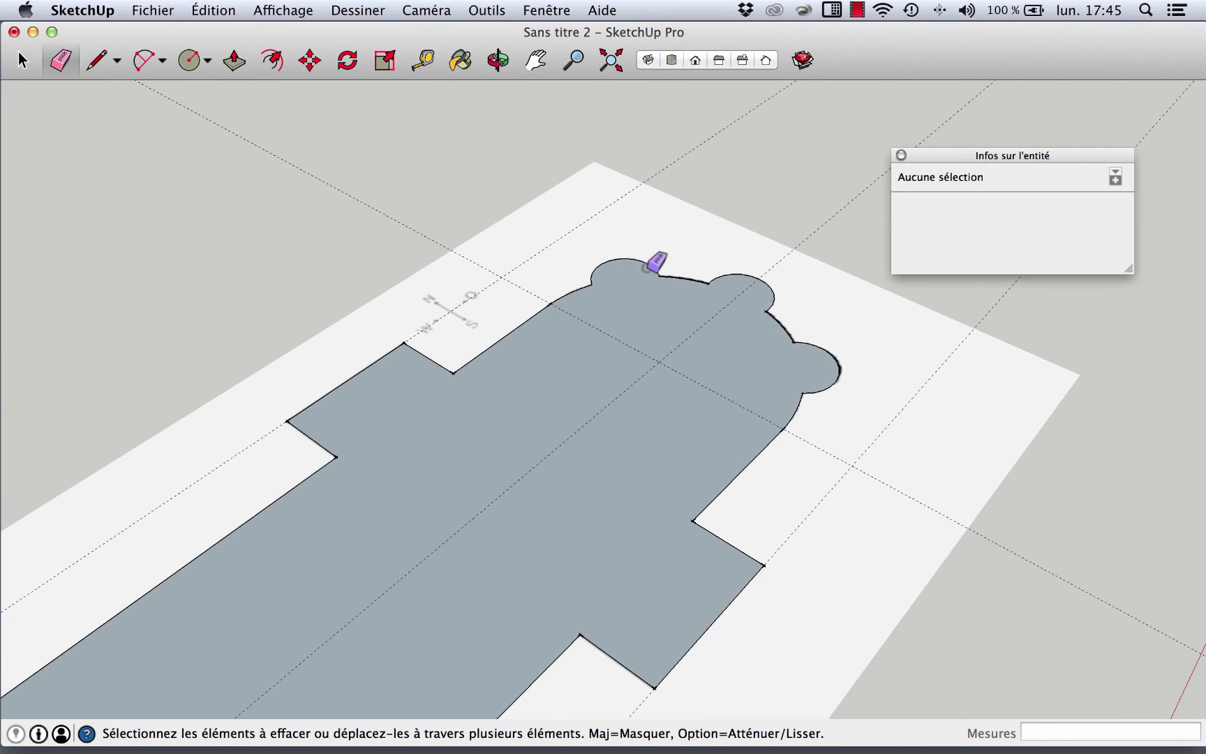
pyautogui.scroll(-3, 626, 380)
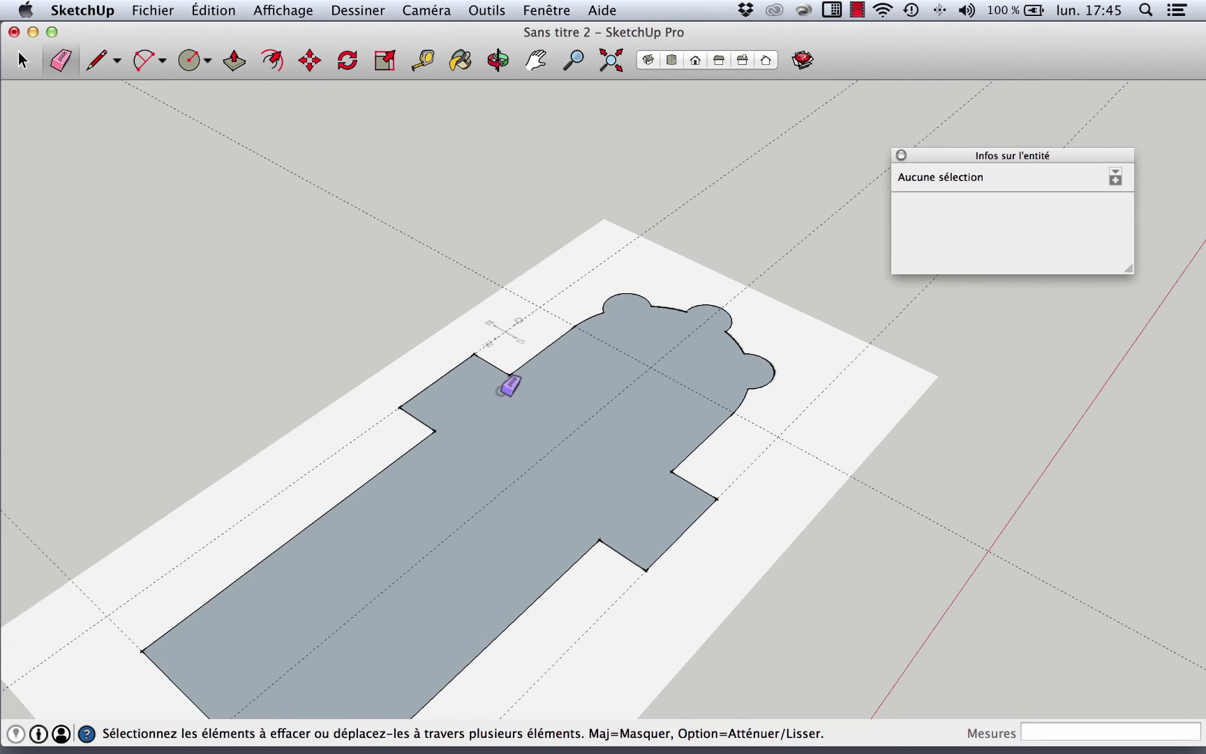
pyautogui.scroll(-2, 517, 384)
pyautogui.scroll(2, 594, 438)
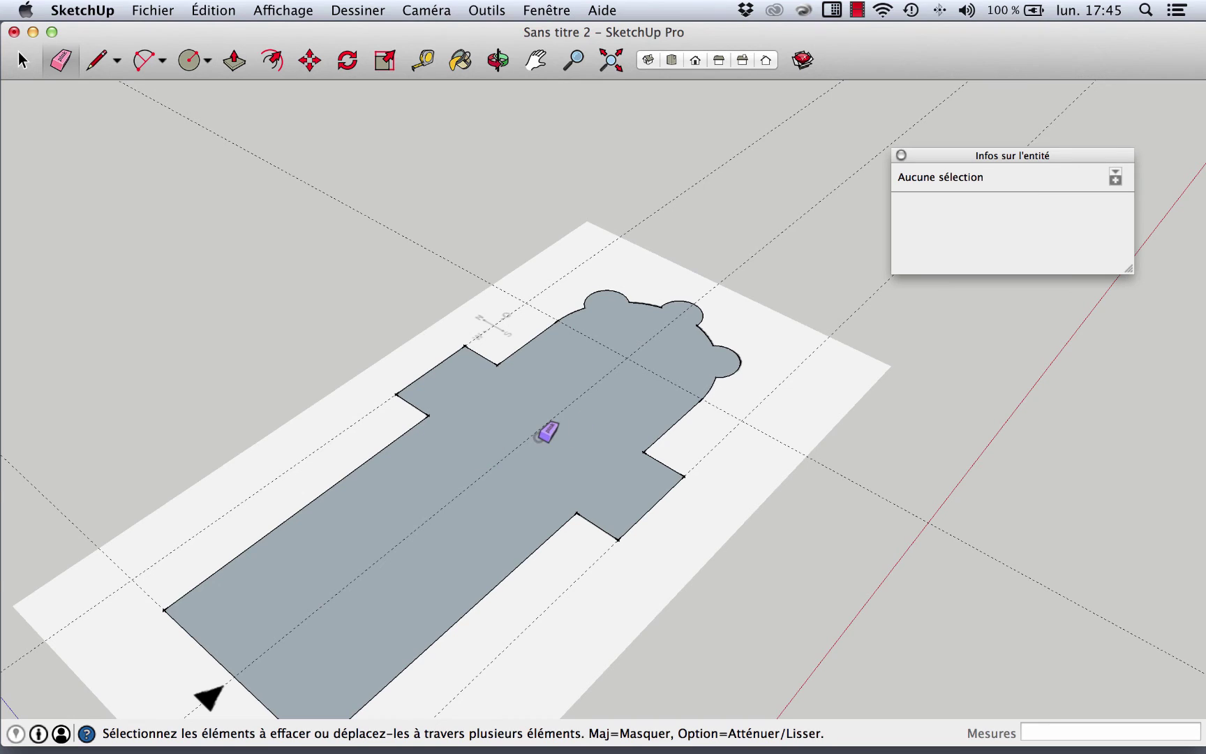
pyautogui.click(22, 63)
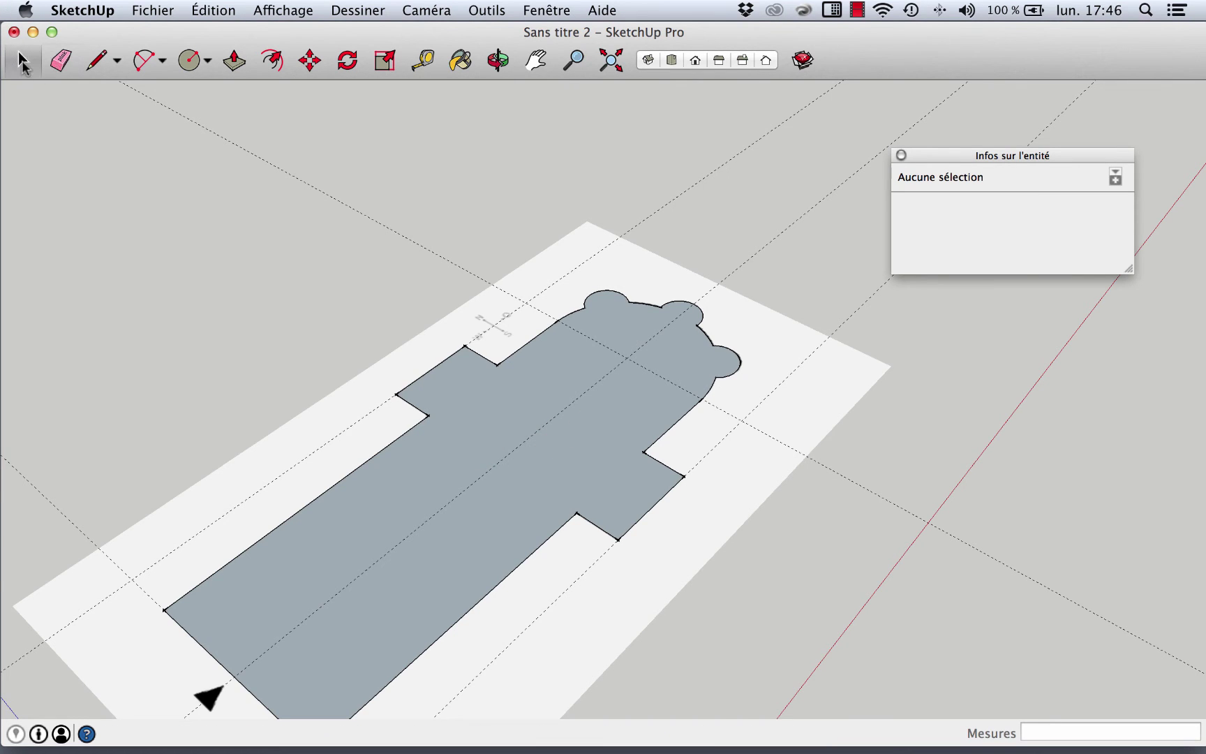
pyautogui.click(235, 63)
pyautogui.moveTo(480, 494)
pyautogui.mouseDown()
pyautogui.moveTo(476, 482)
pyautogui.moveTo(476, 492)
pyautogui.mouseUp()
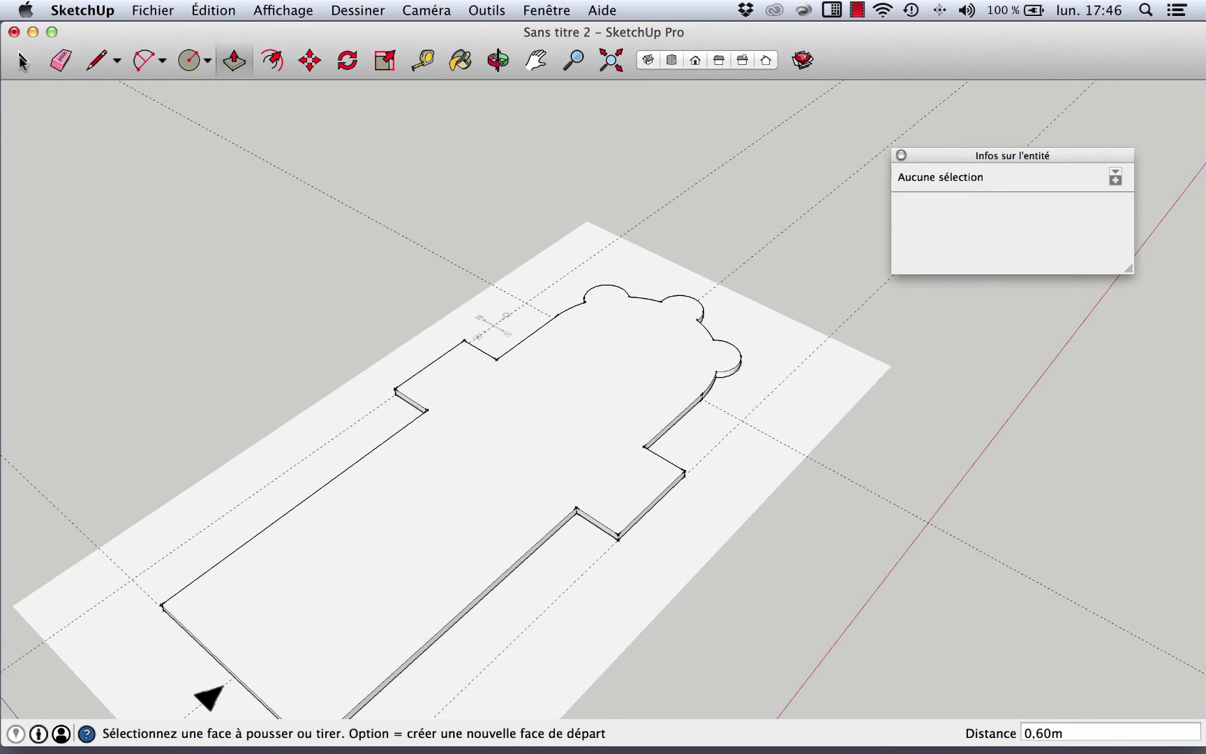
# Select all connected geometry of the extruded floor slab, make it a group and clear the selection
pyautogui.click(22, 62)
pyautogui.tripleClick(417, 477)
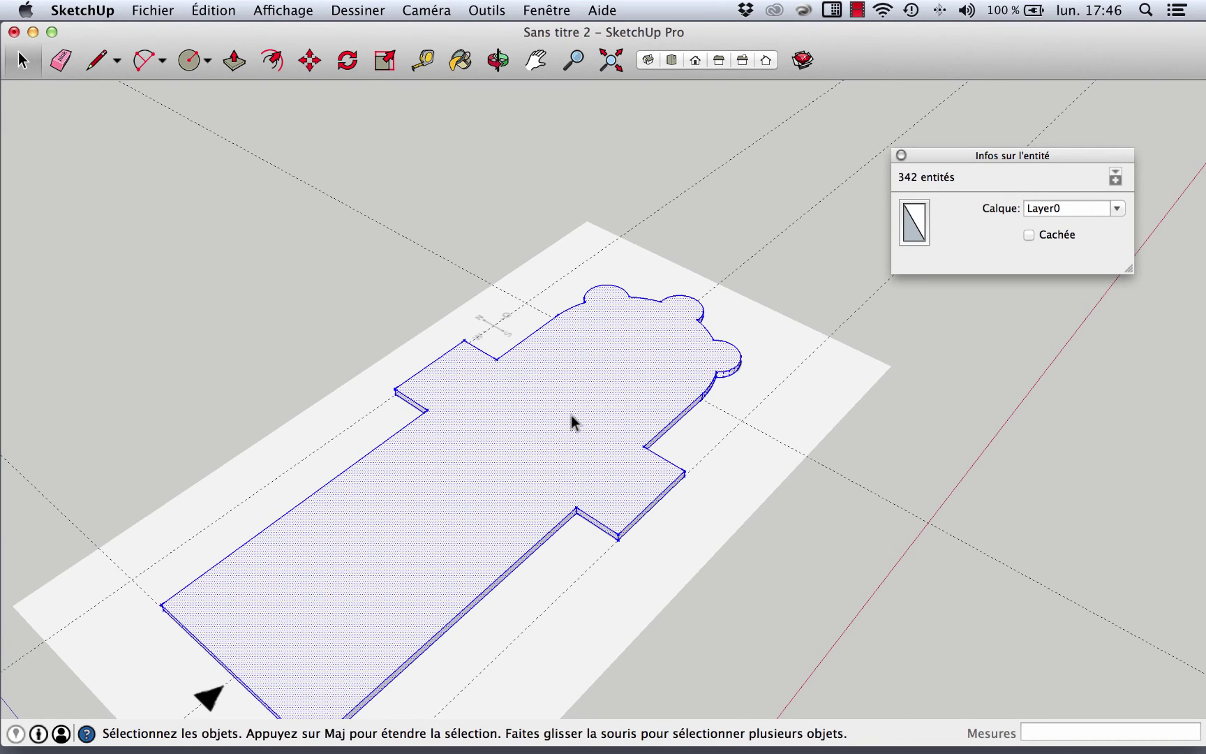
pyautogui.moveTo(559, 457); pyautogui.dragTo(538, 425, button='middle')
pyautogui.rightClick(536, 425)
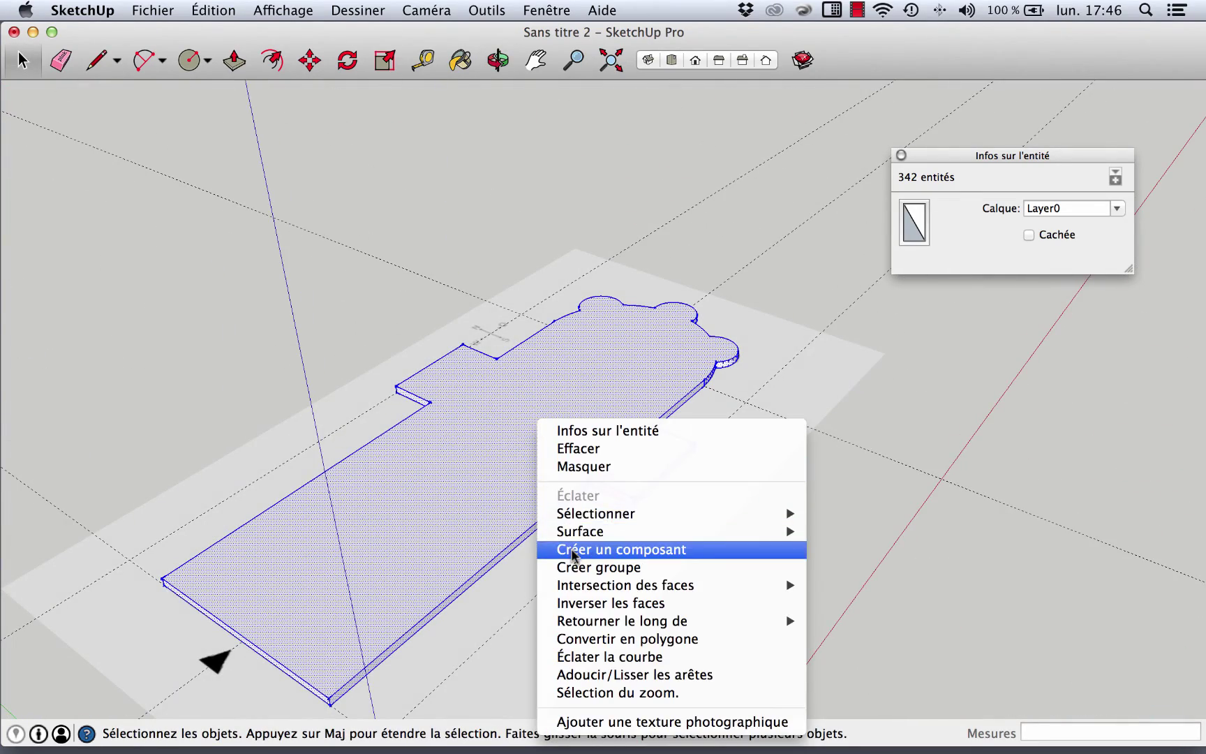
pyautogui.moveTo(583, 516)
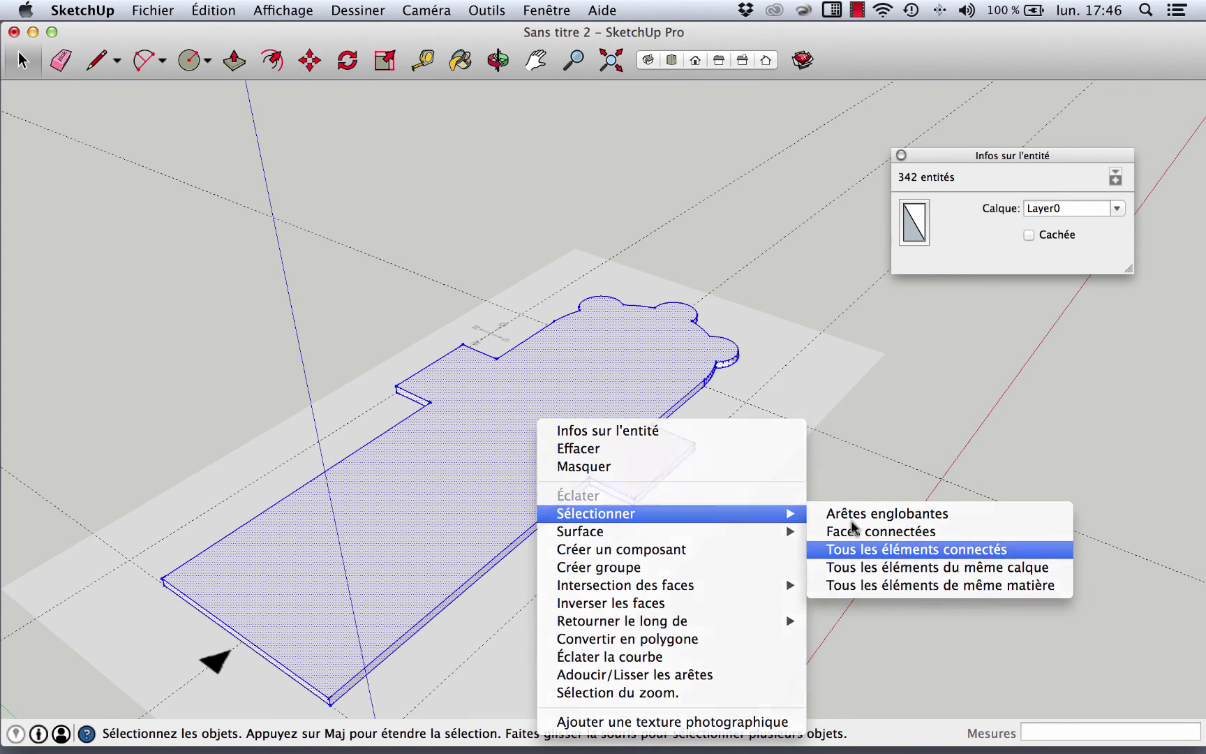
pyautogui.click(903, 550)
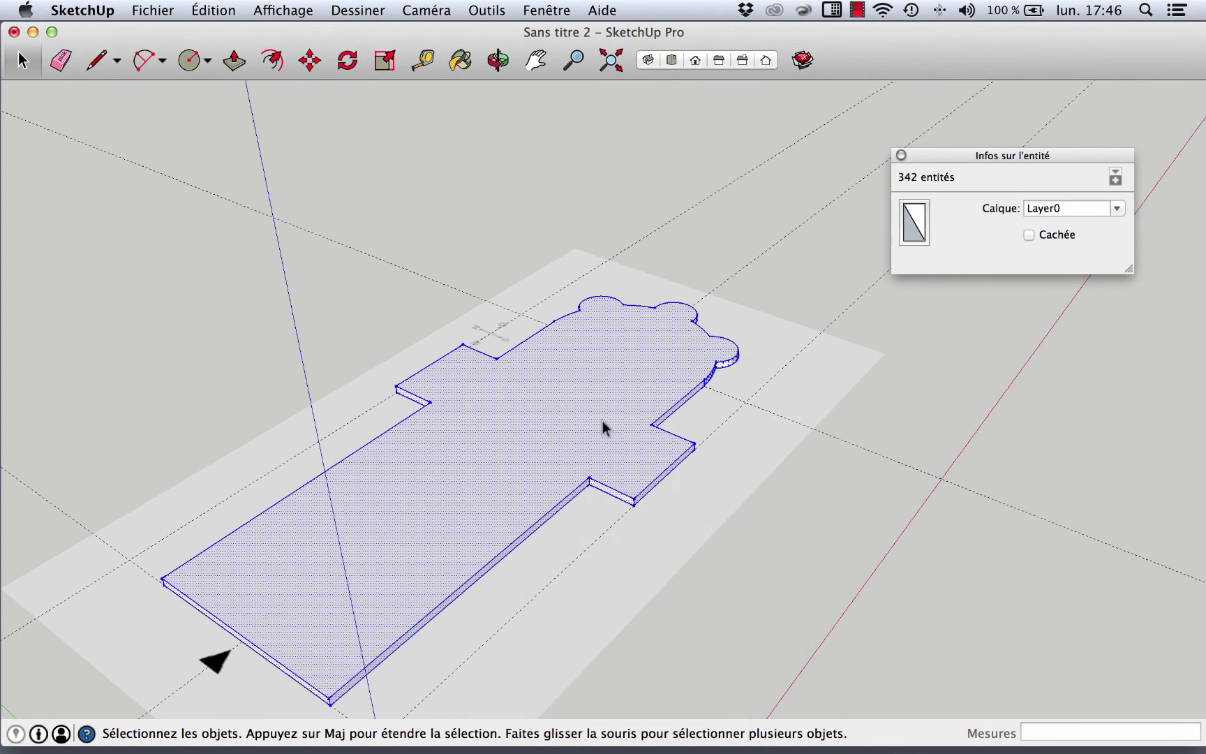
pyautogui.rightClick(556, 397)
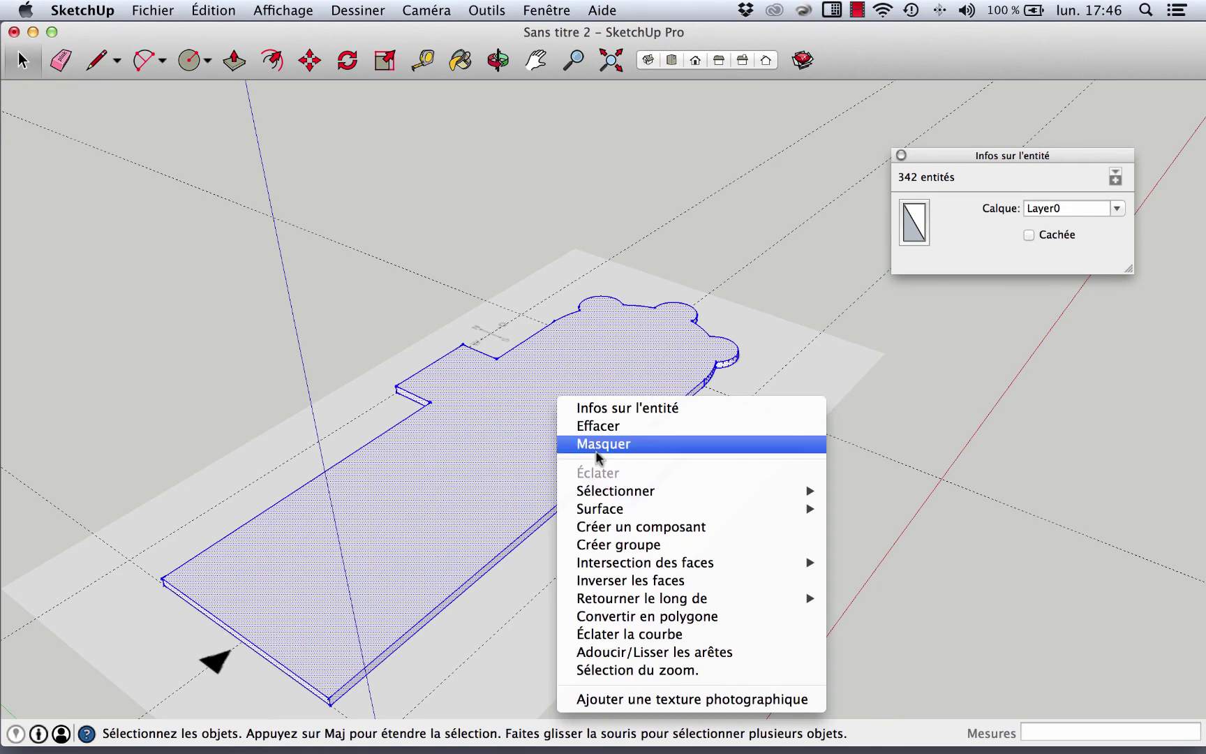
pyautogui.click(613, 548)
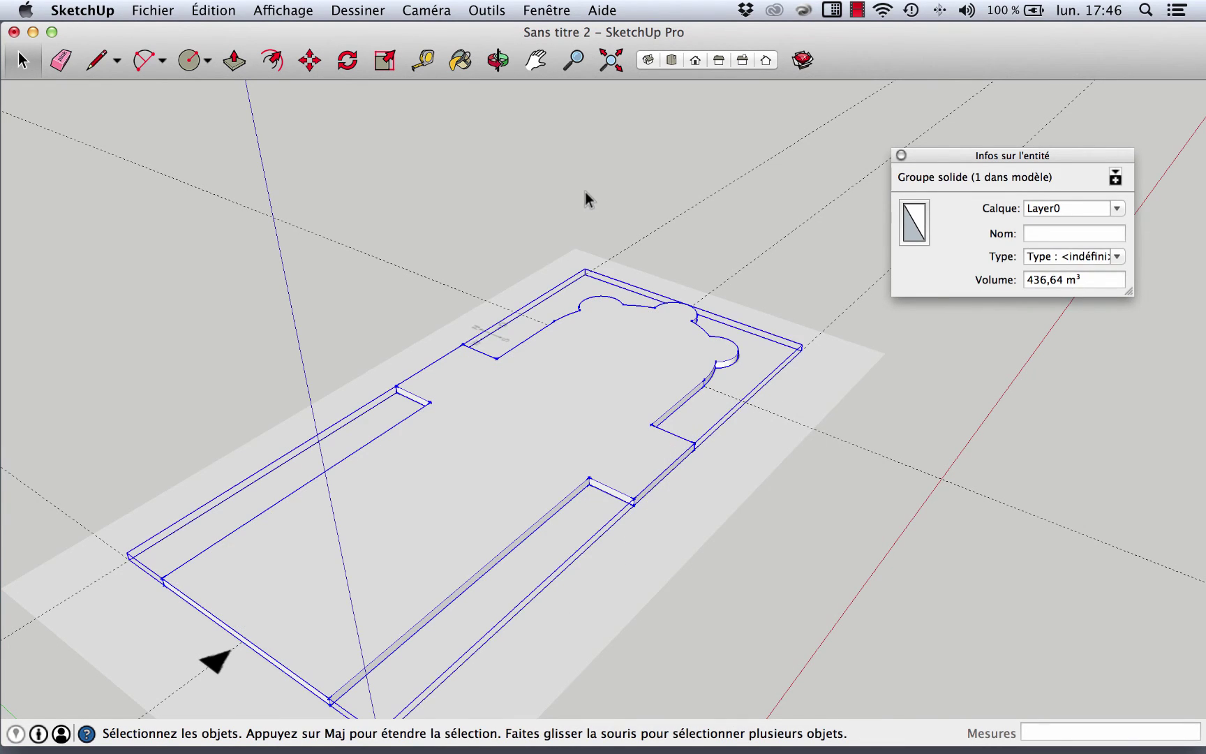
pyautogui.click(585, 191)
# Copy the top face from inside the floor slab group and paste it in place outside the group
pyautogui.moveTo(545, 412); pyautogui.dragTo(579, 366, button='middle')
pyautogui.scroll(5, 539, 374)
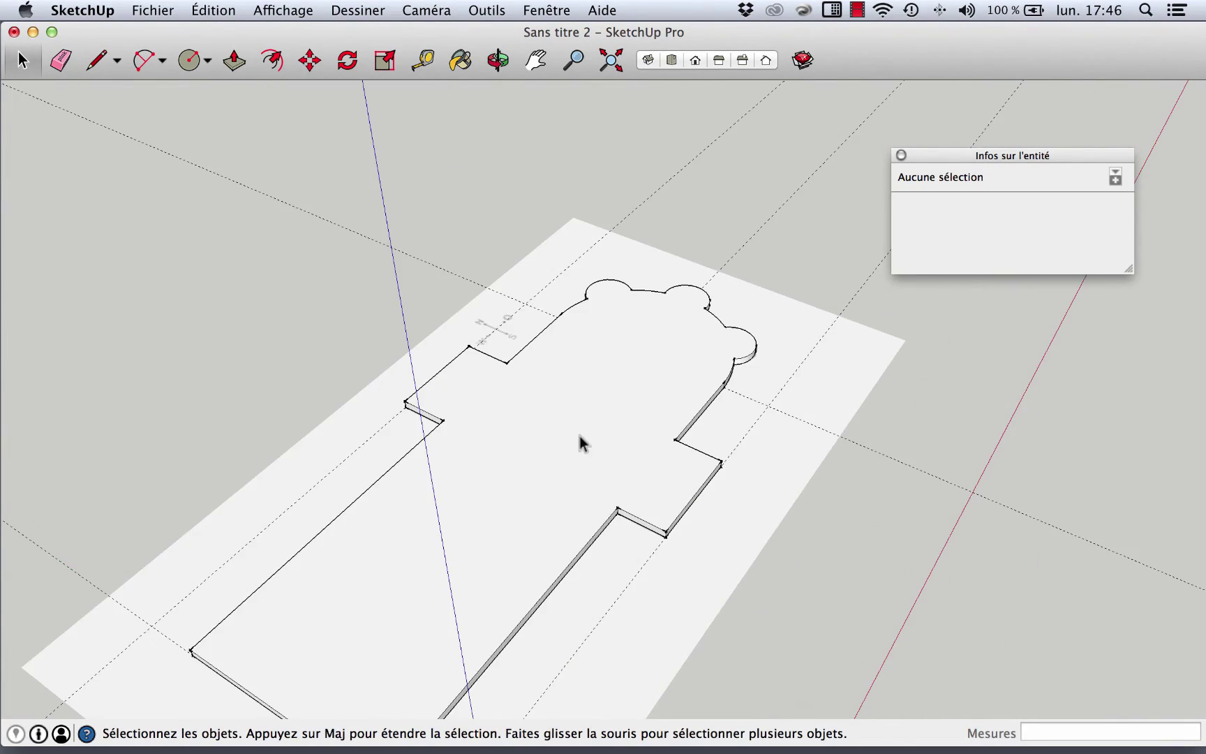
pyautogui.scroll(-5, 536, 484)
pyautogui.scroll(6, 488, 471)
pyautogui.doubleClick(488, 471)
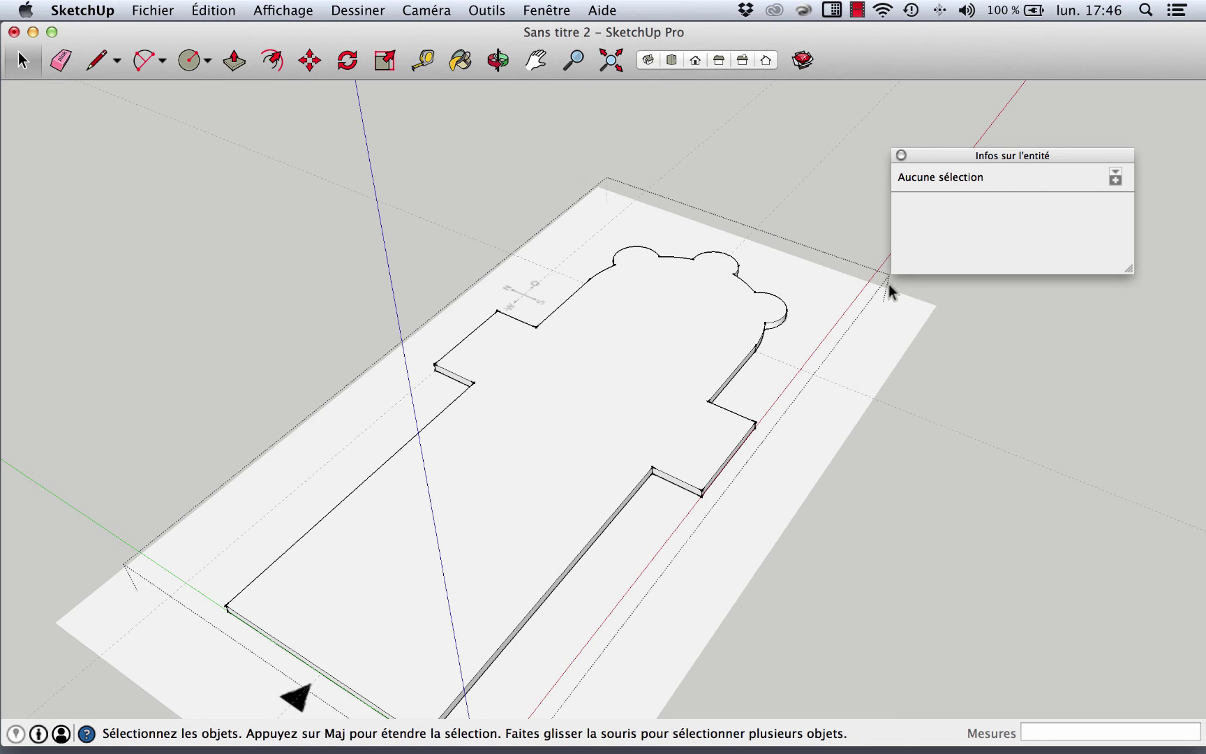
pyautogui.click(596, 387)
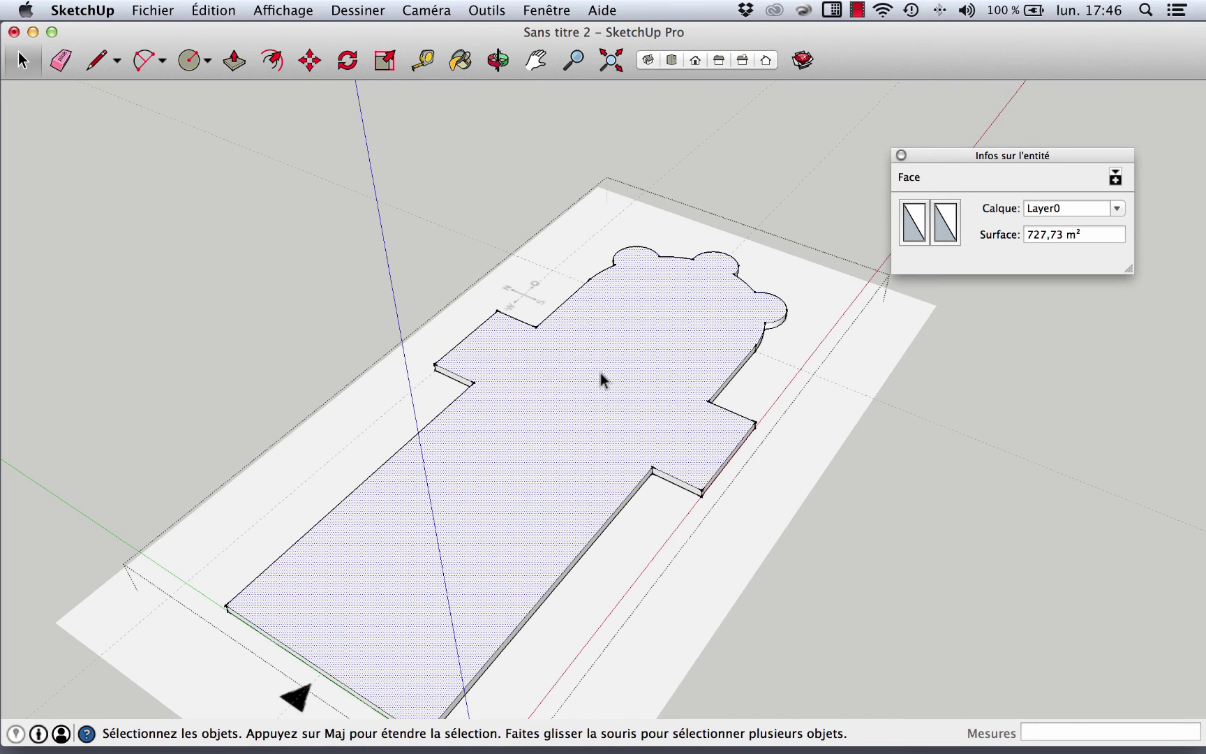
pyautogui.moveTo(600, 374)
pyautogui.mouseDown(button='middle')
pyautogui.moveTo(628, 390)
pyautogui.moveTo(581, 363)
pyautogui.mouseUp(button='middle')
pyautogui.scroll(-3, 559, 358)
pyautogui.scroll(3, 562, 392)
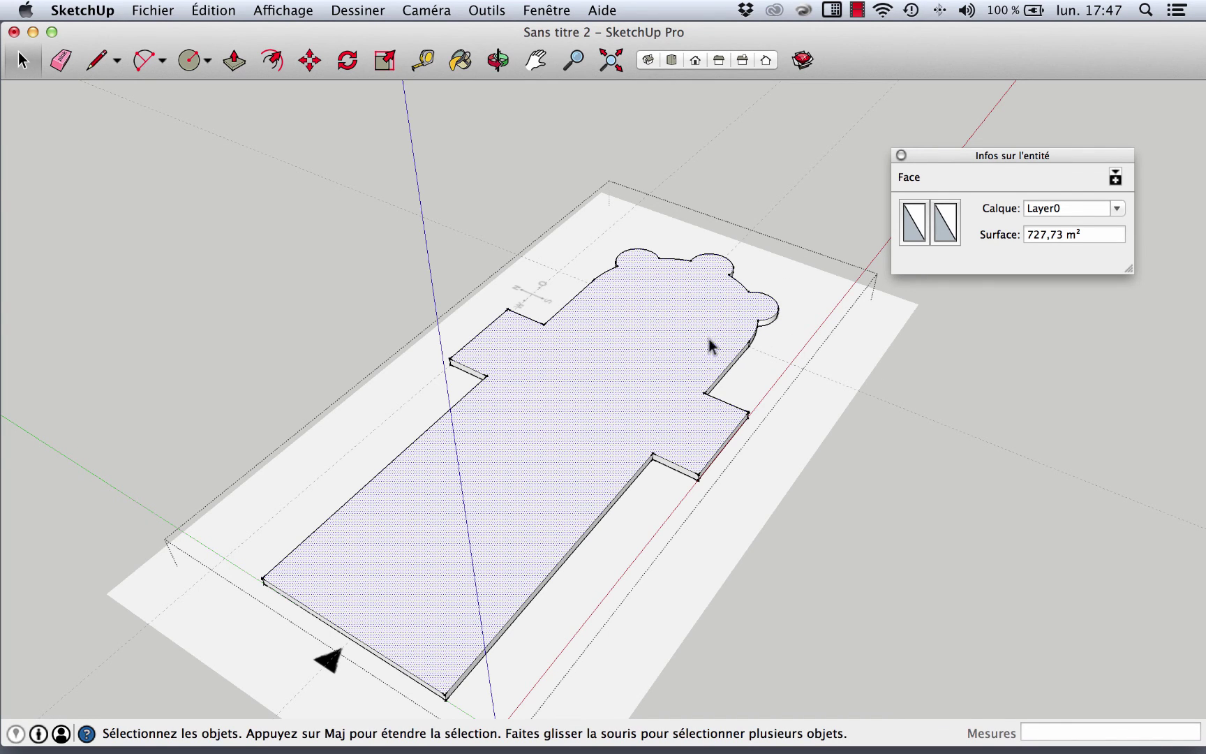
pyautogui.scroll(3, 691, 341)
pyautogui.scroll(-3, 662, 341)
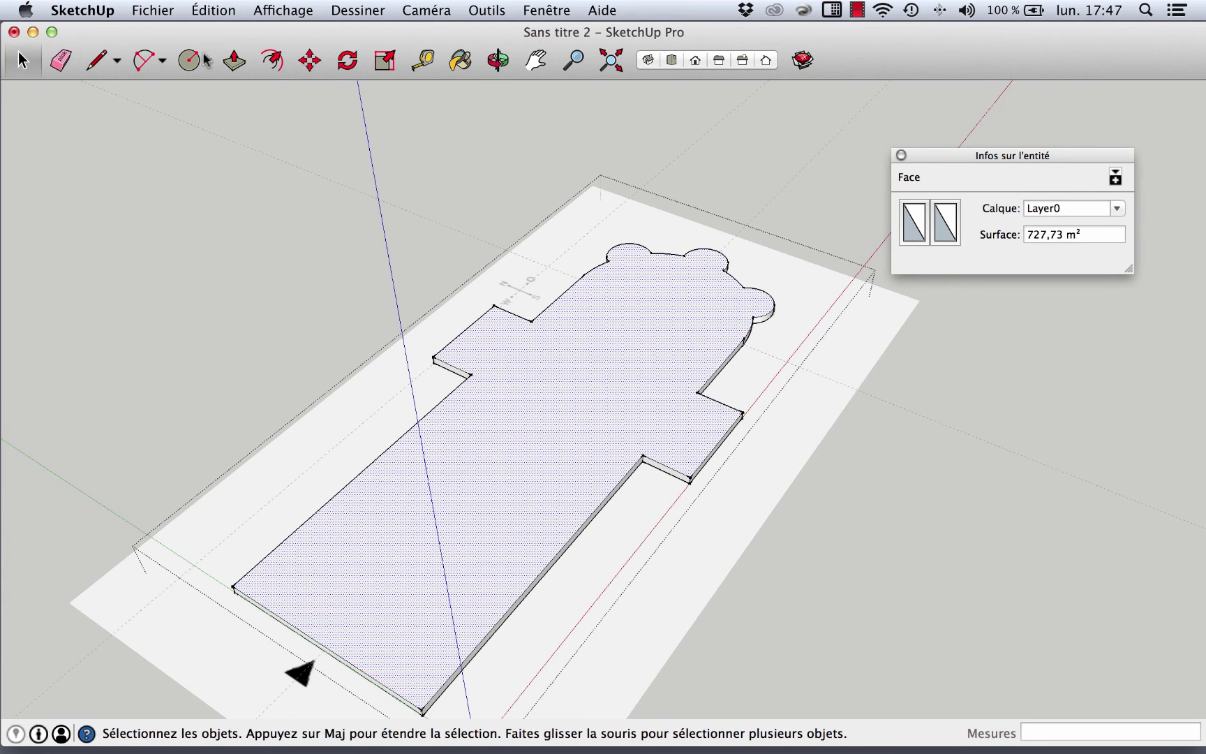
pyautogui.click(211, 11)
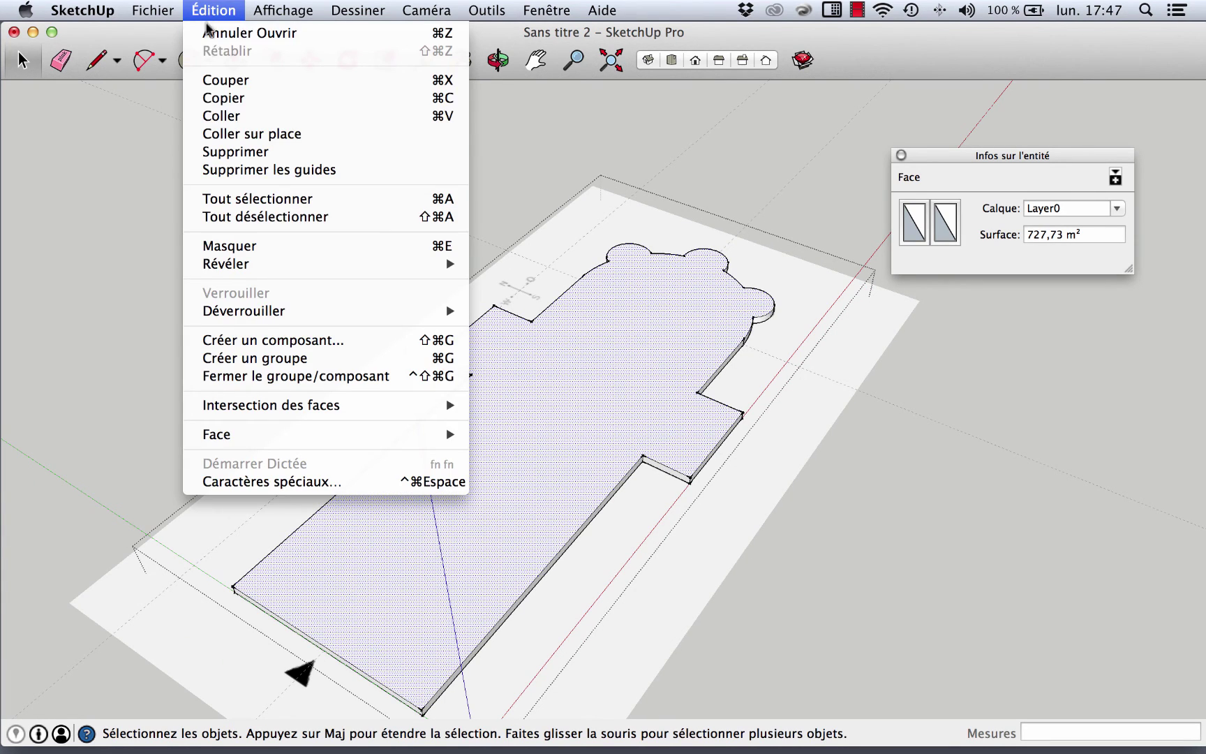
pyautogui.click(231, 99)
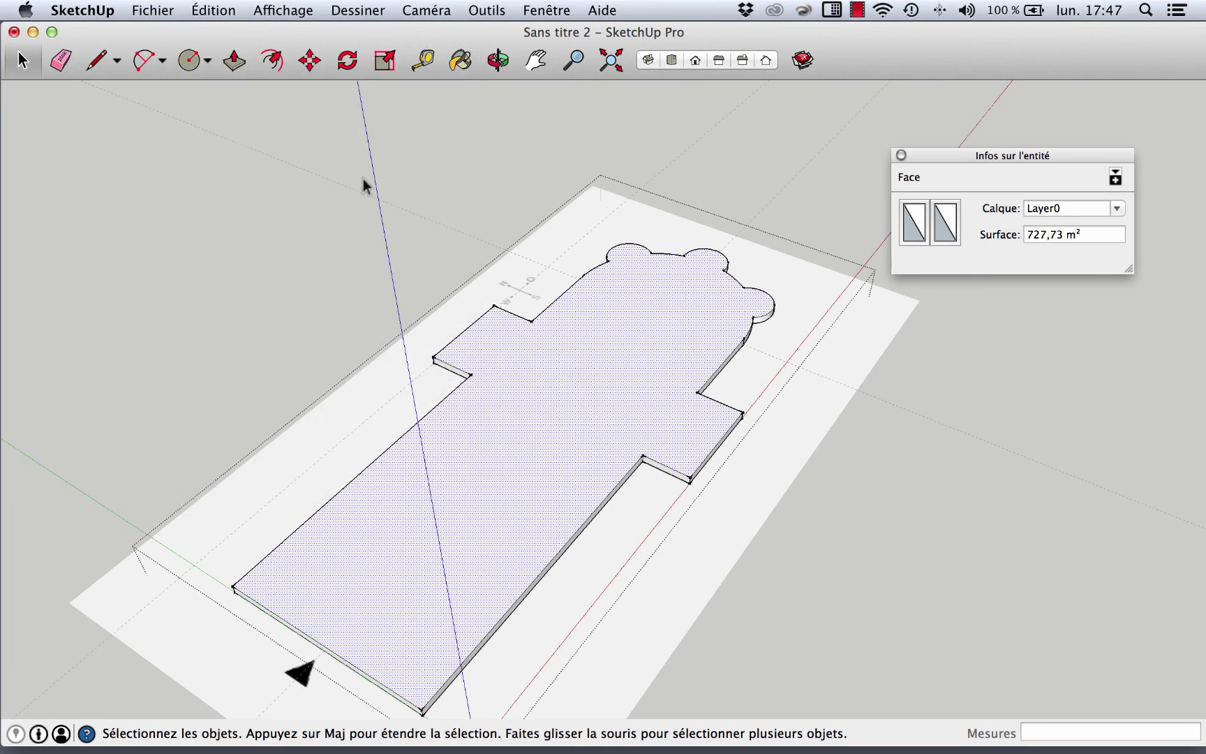
pyautogui.click(578, 135)
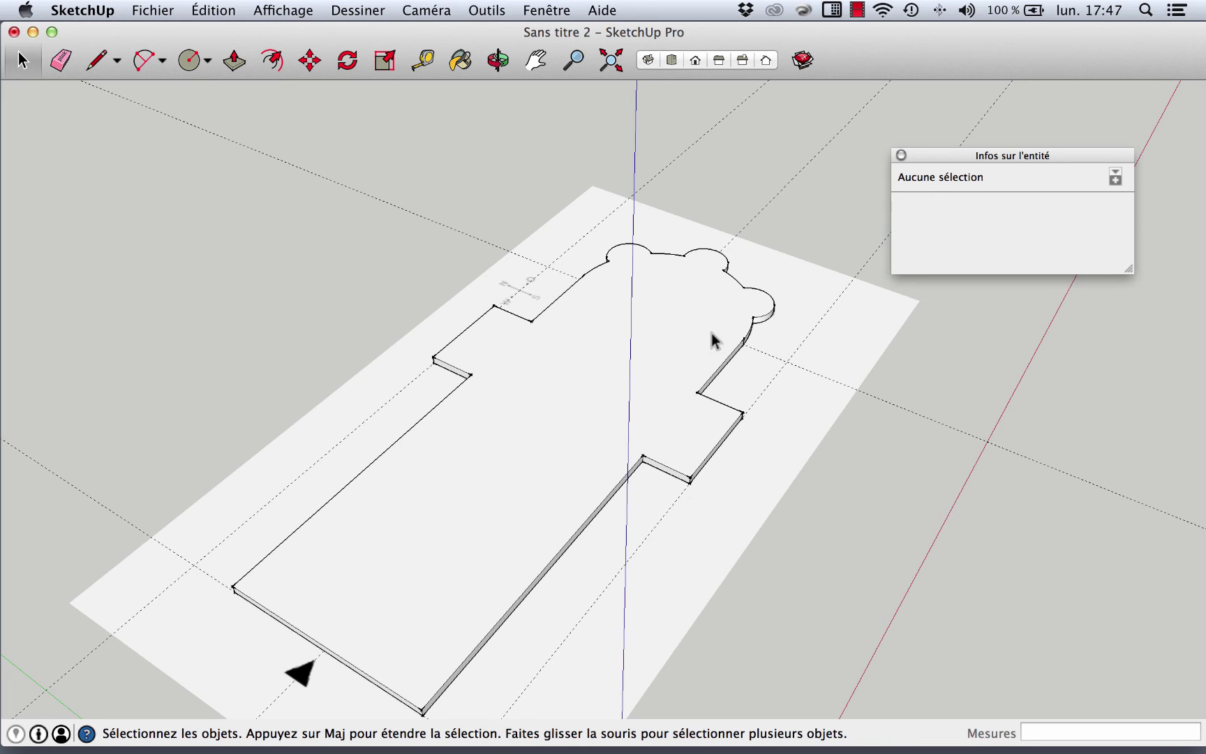
pyautogui.click(208, 12)
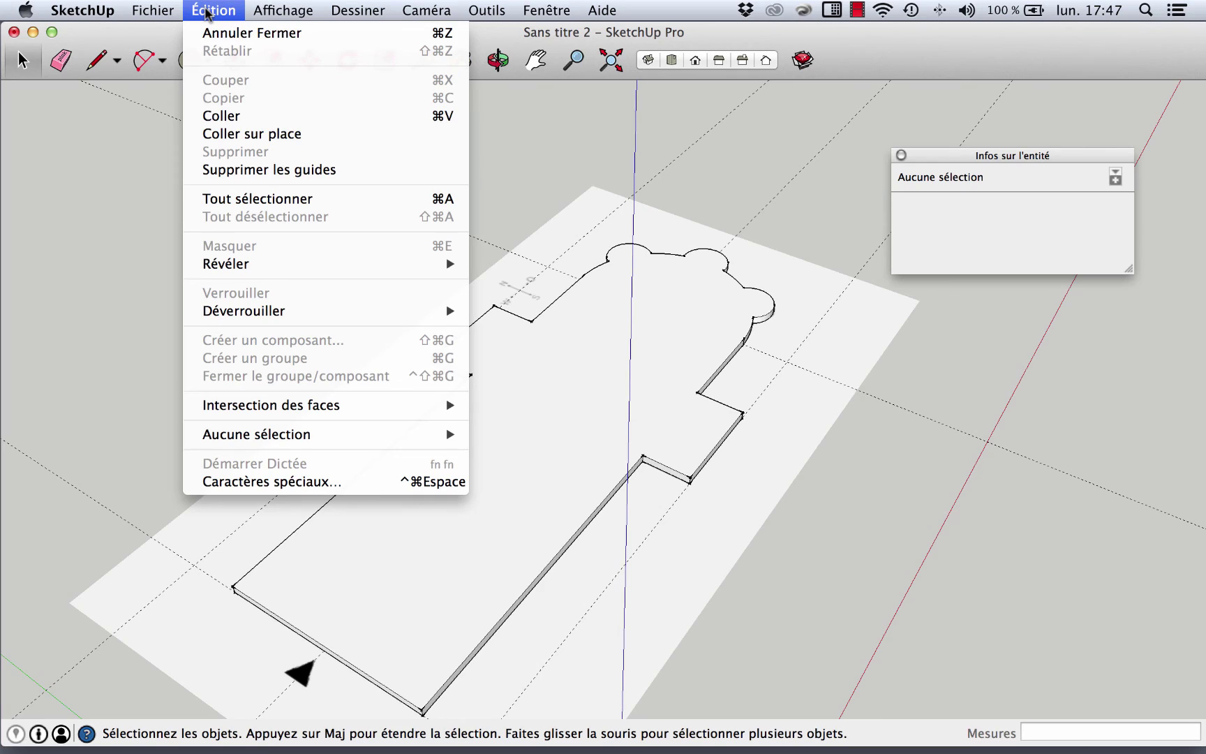
pyautogui.click(213, 138)
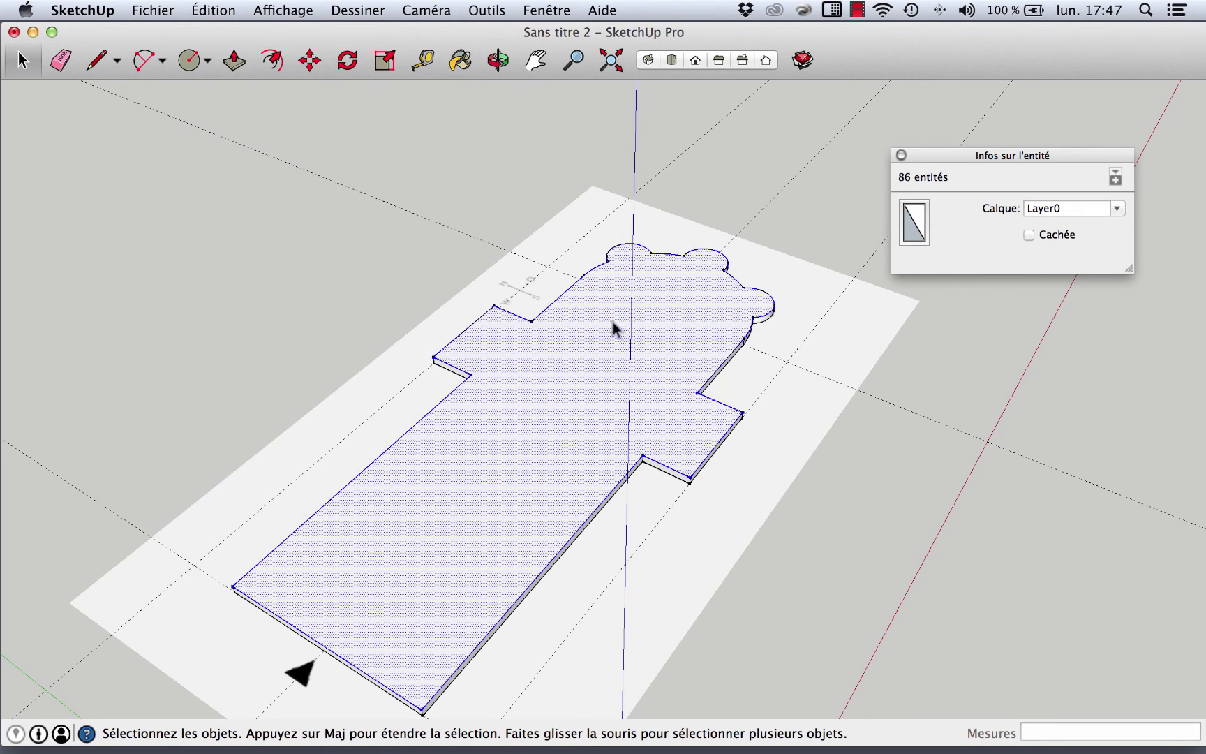
# Offset the pasted church floor outline inward by 0.5 m to form the wall band
pyautogui.moveTo(584, 364); pyautogui.dragTo(501, 468, button='middle')
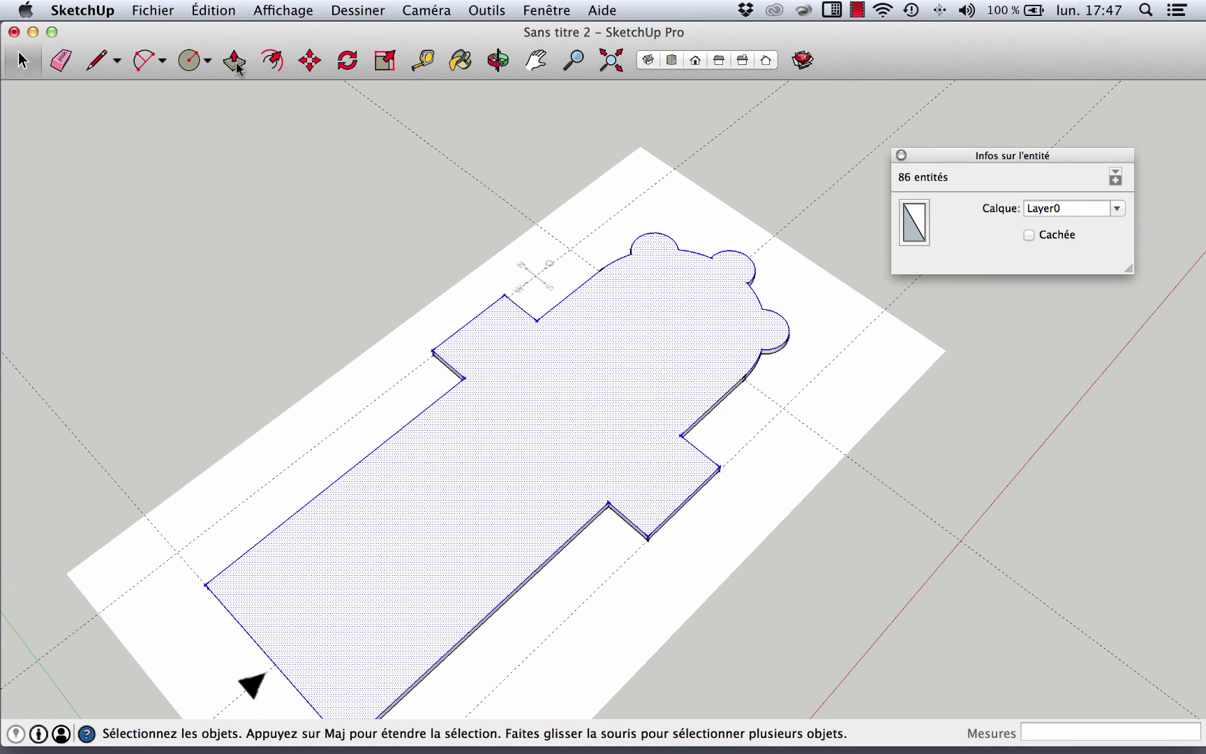
pyautogui.click(272, 60)
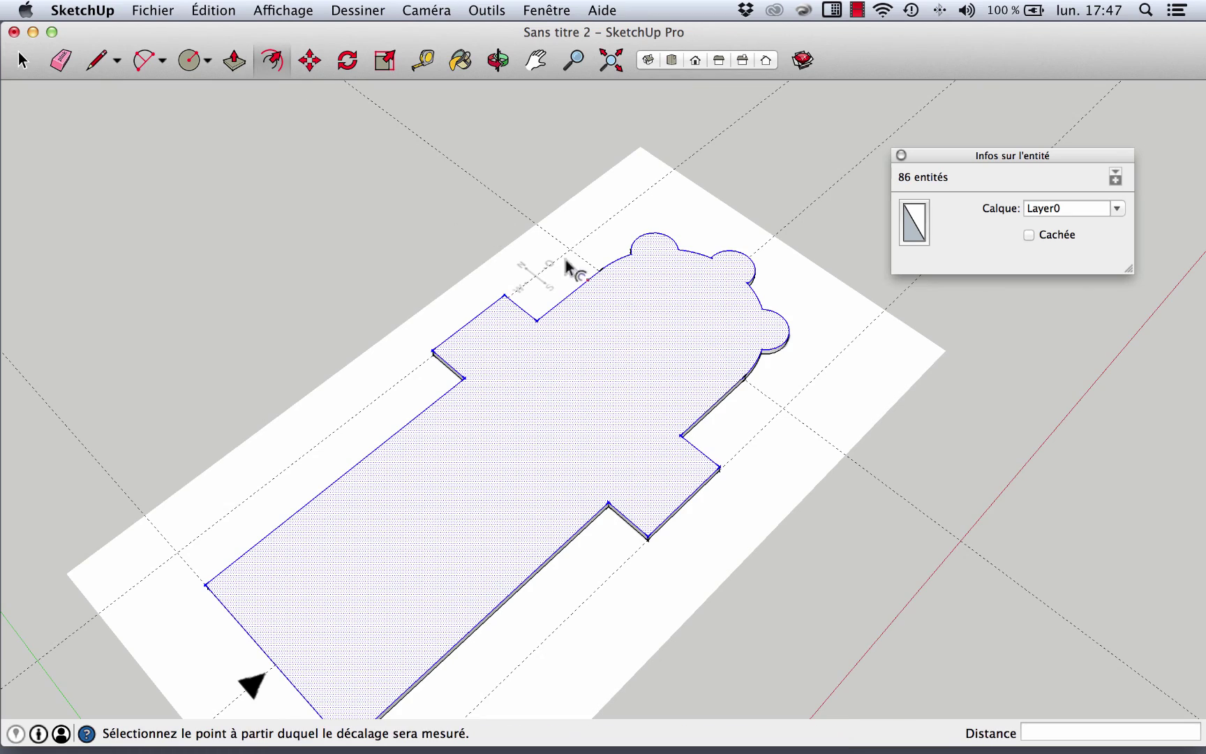
pyautogui.scroll(3, 622, 301)
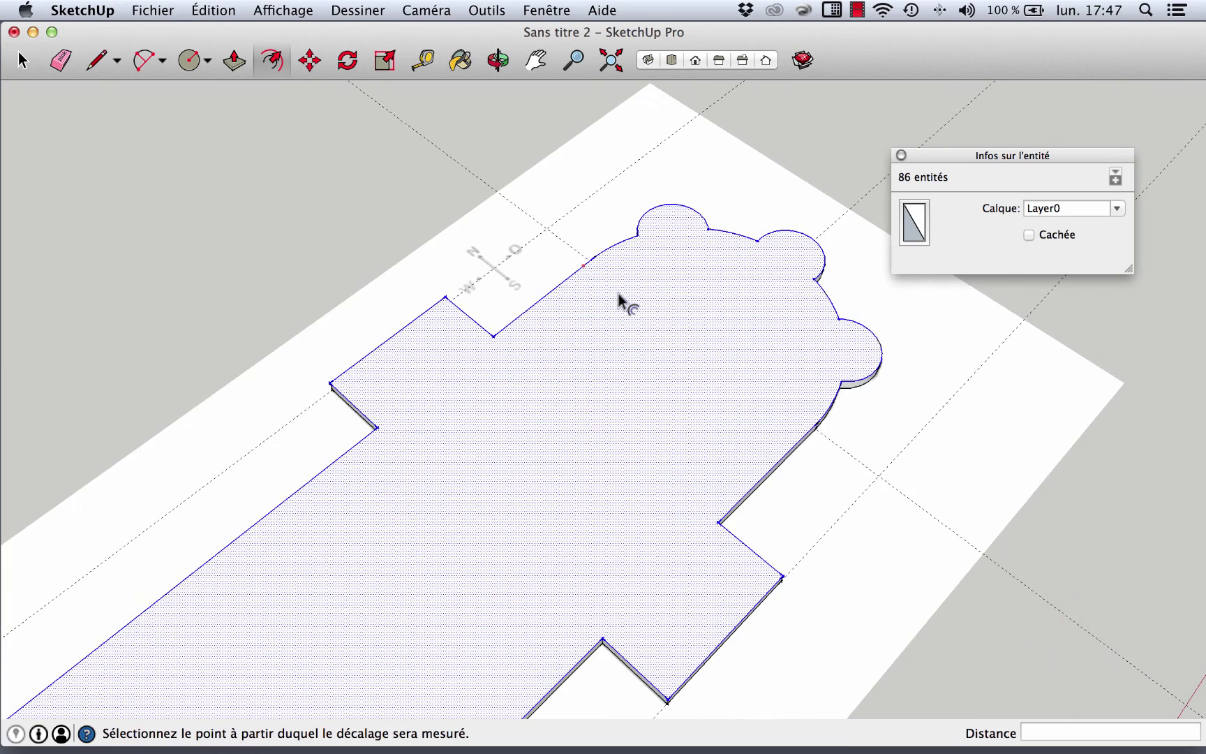
pyautogui.click(667, 296)
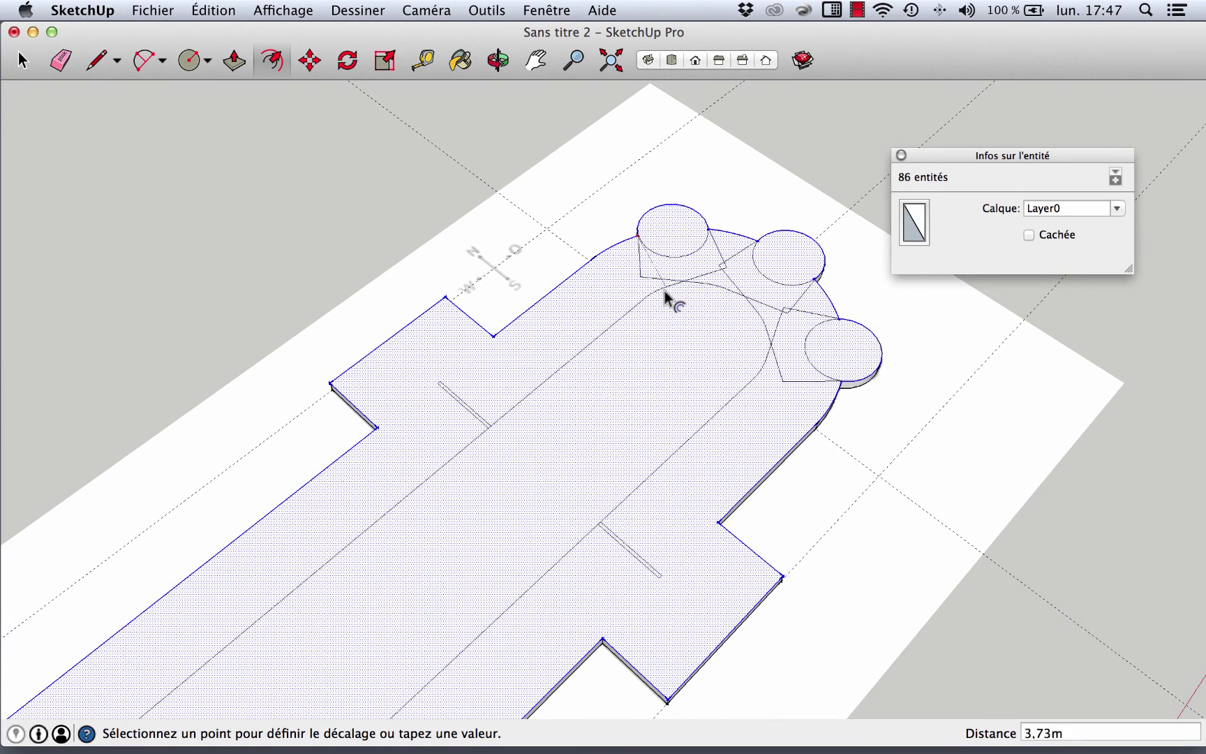
pyautogui.click(626, 247)
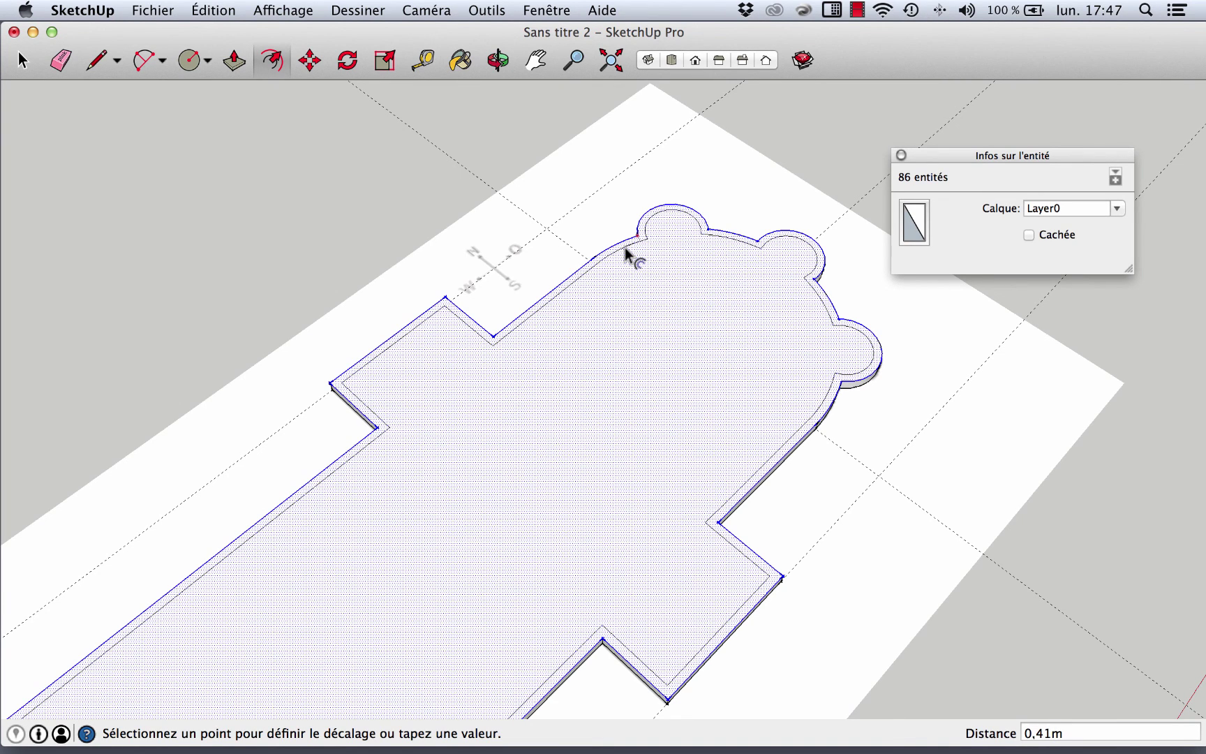
pyautogui.write('0,5')
pyautogui.press('Return')
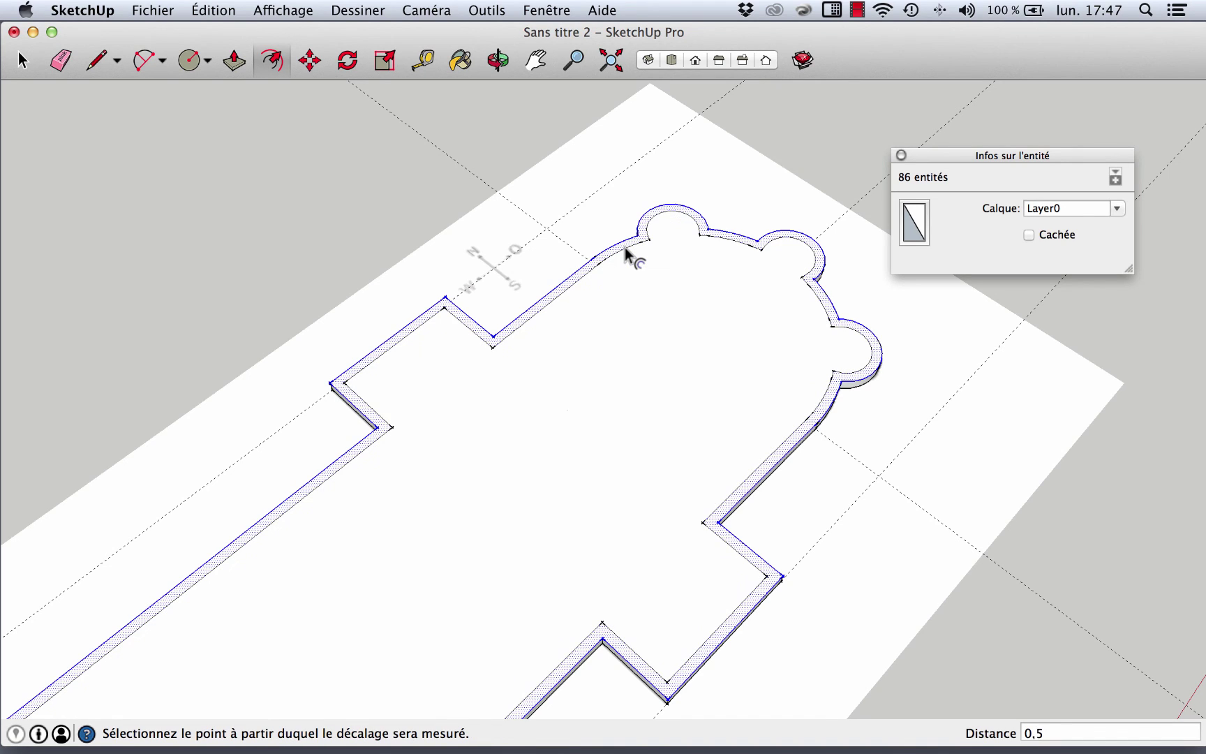
# Check the two faces formed by the offset by selecting the inner floor and the perimeter wall band separately
pyautogui.scroll(-2, 619, 328)
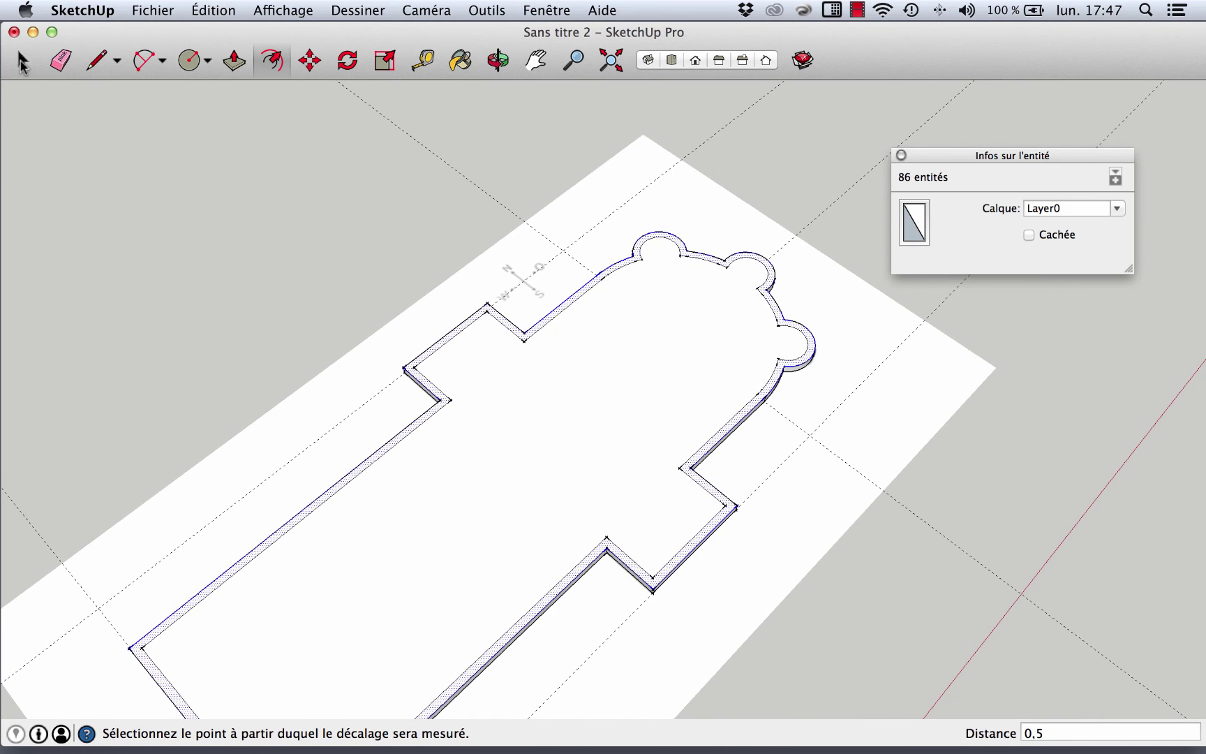
pyautogui.click(22, 61)
pyautogui.click(599, 385)
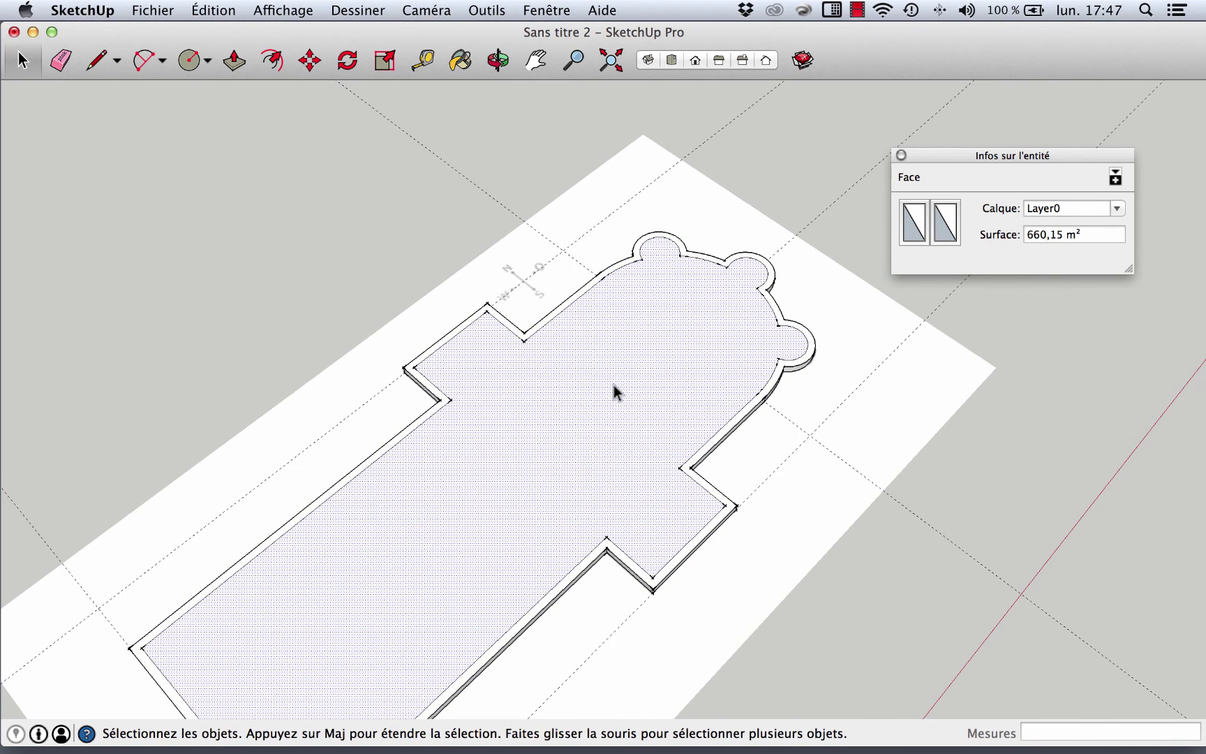
pyautogui.press('Escape')
pyautogui.scroll(2, 600, 376)
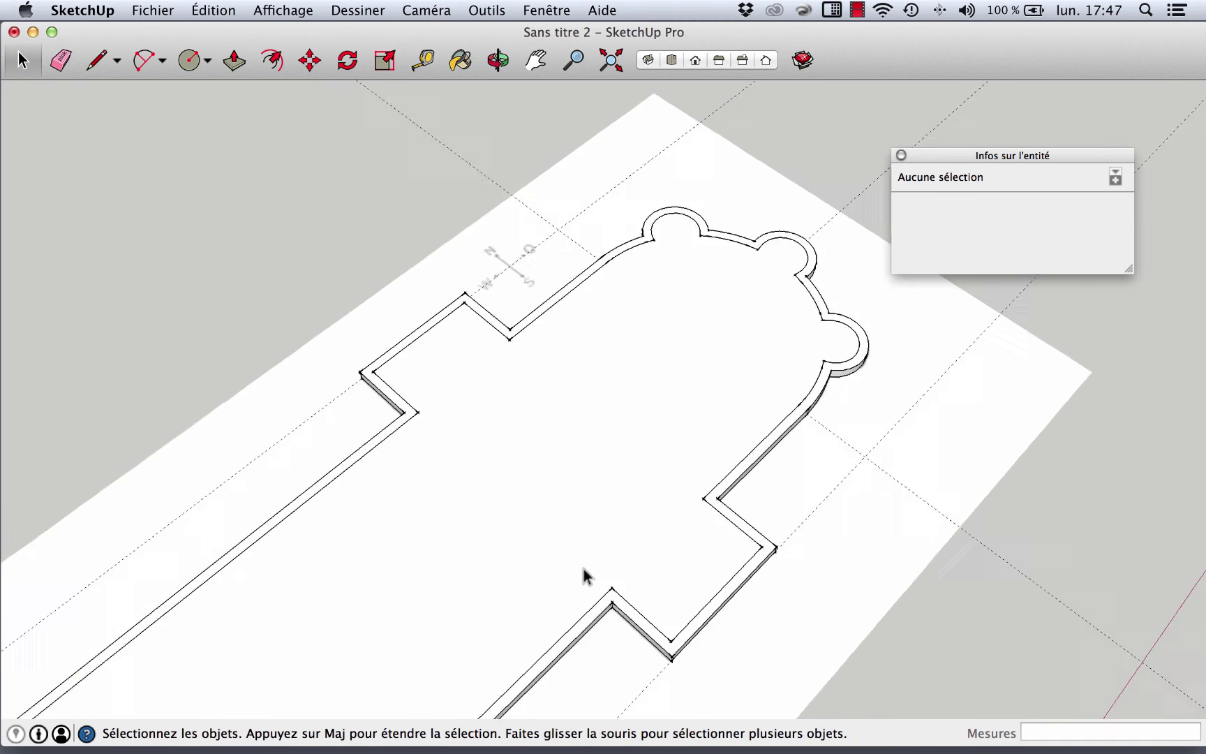
pyautogui.scroll(2, 586, 577)
pyautogui.click(466, 250)
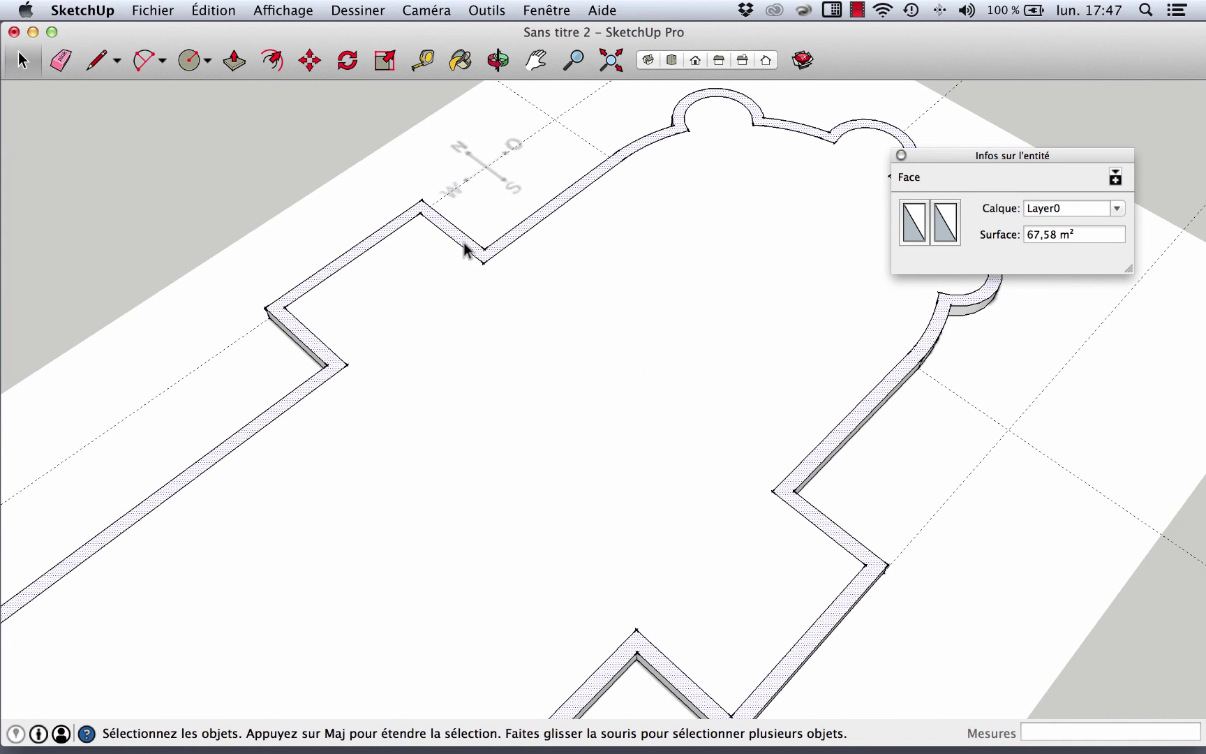
pyautogui.scroll(-3, 466, 249)
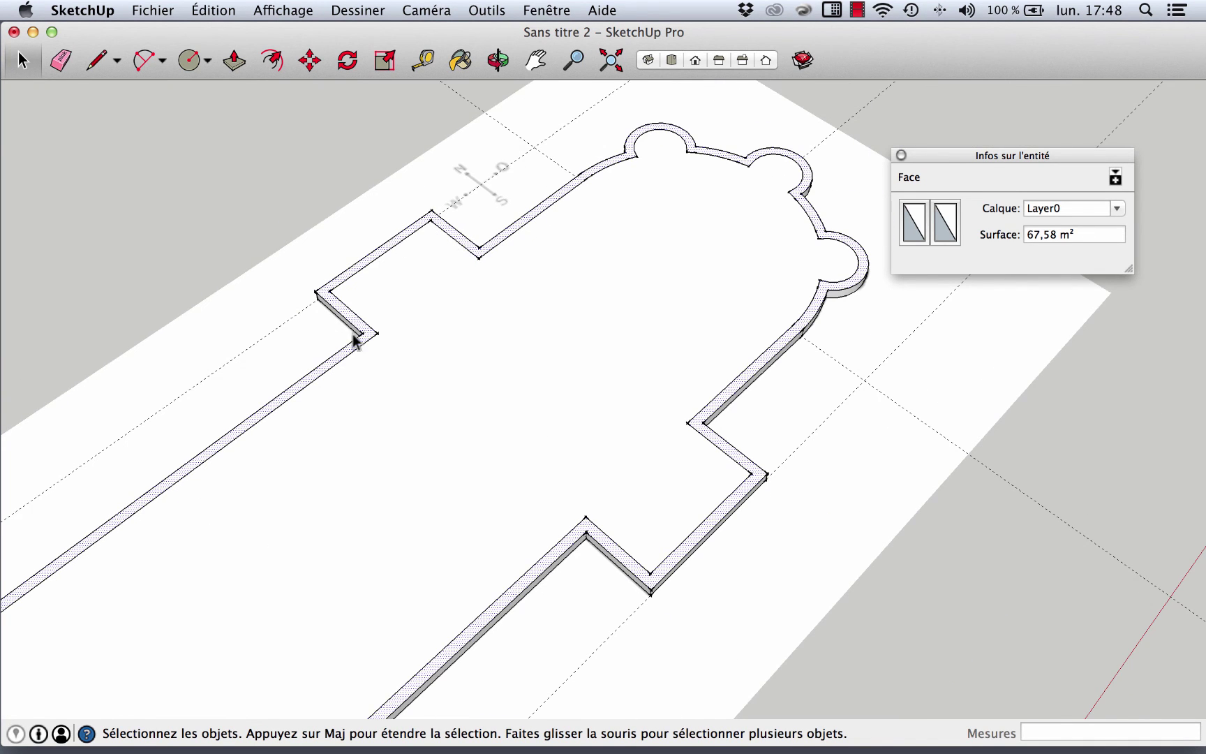
pyautogui.scroll(-1, 328, 502)
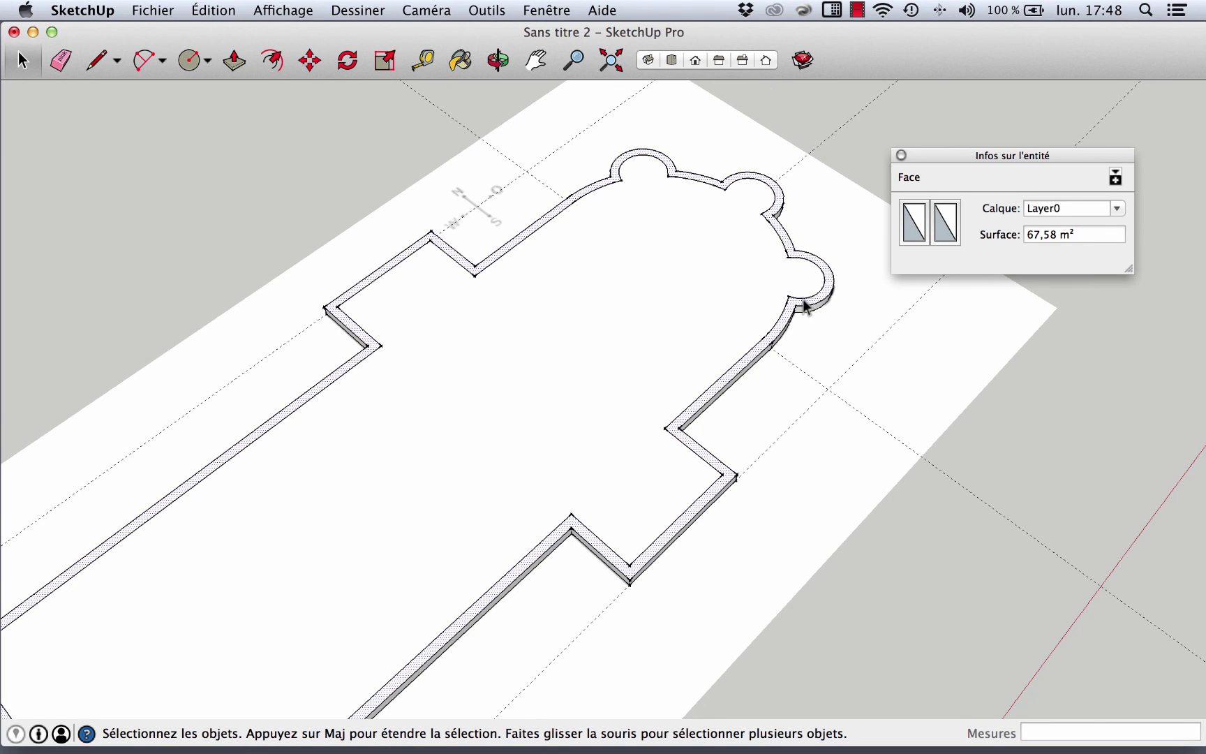
# Push/Pull the perimeter wall band upward by about 5.57 m to raise the church walls
pyautogui.click(235, 63)
pyautogui.scroll(2, 463, 261)
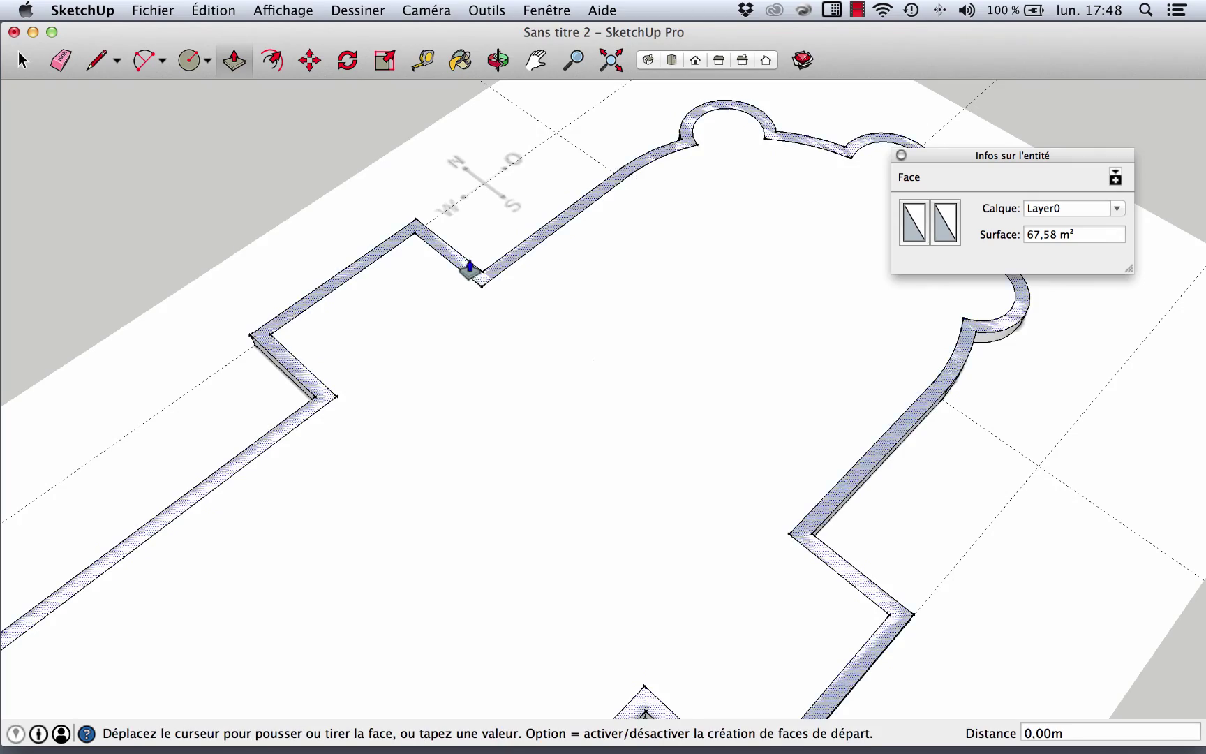
pyautogui.click(469, 267)
pyautogui.scroll(-3, 398, 183)
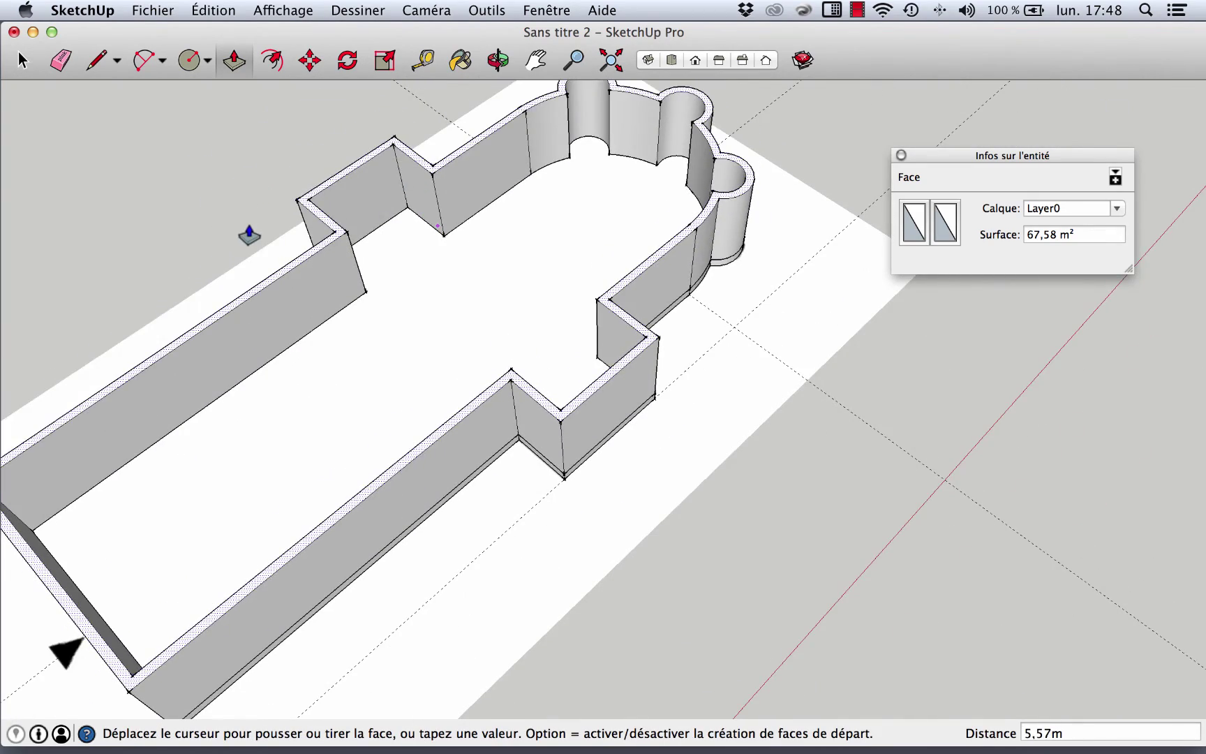
pyautogui.click(249, 236)
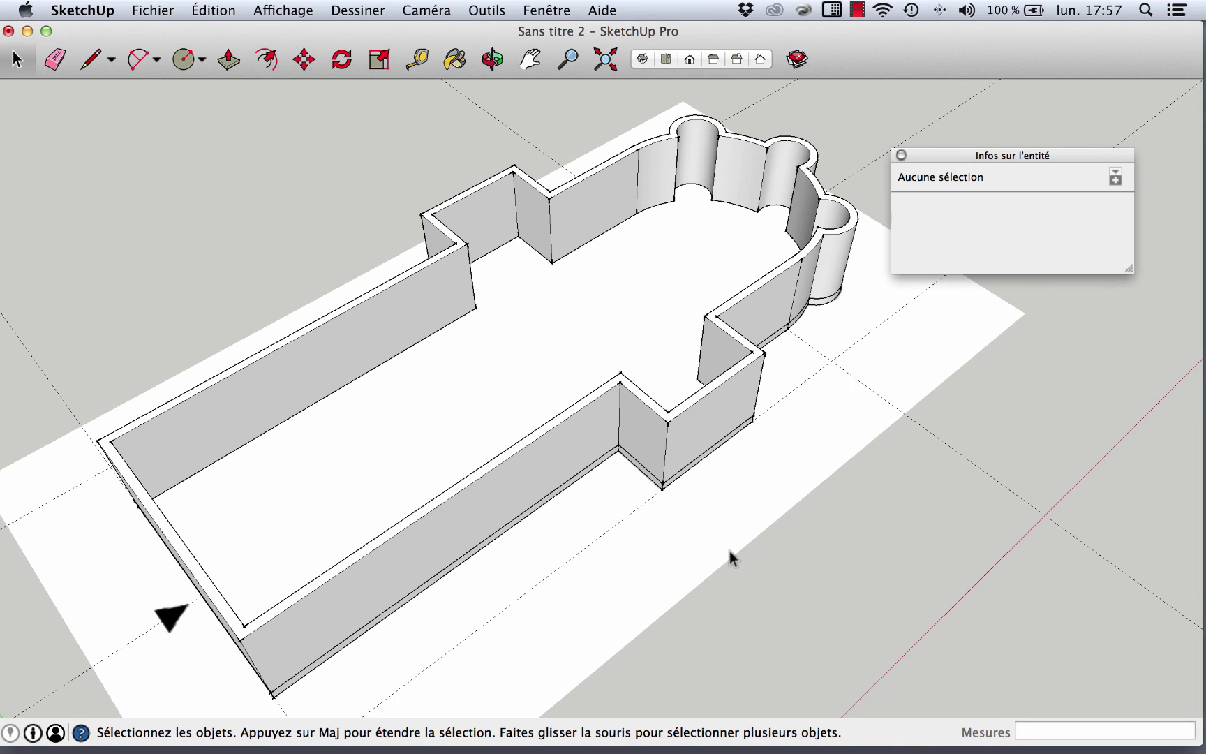